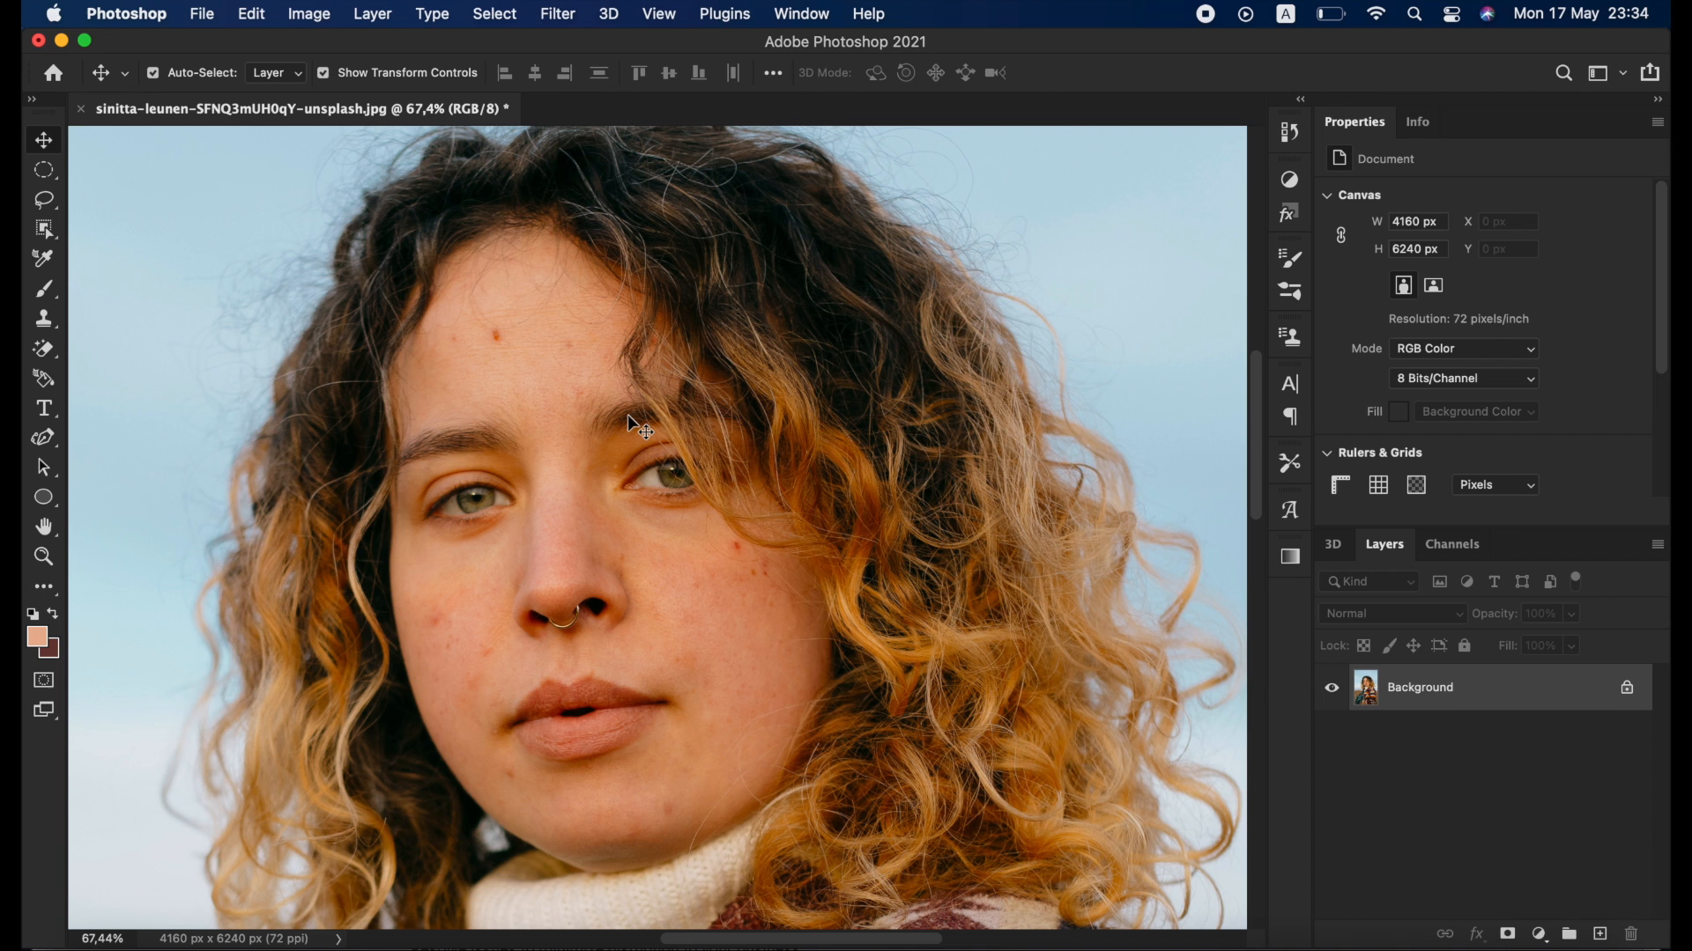
Convert the locked Background into an editable layer named "retouching".
{"action": "double_click", "coordinate": [1440, 689]}
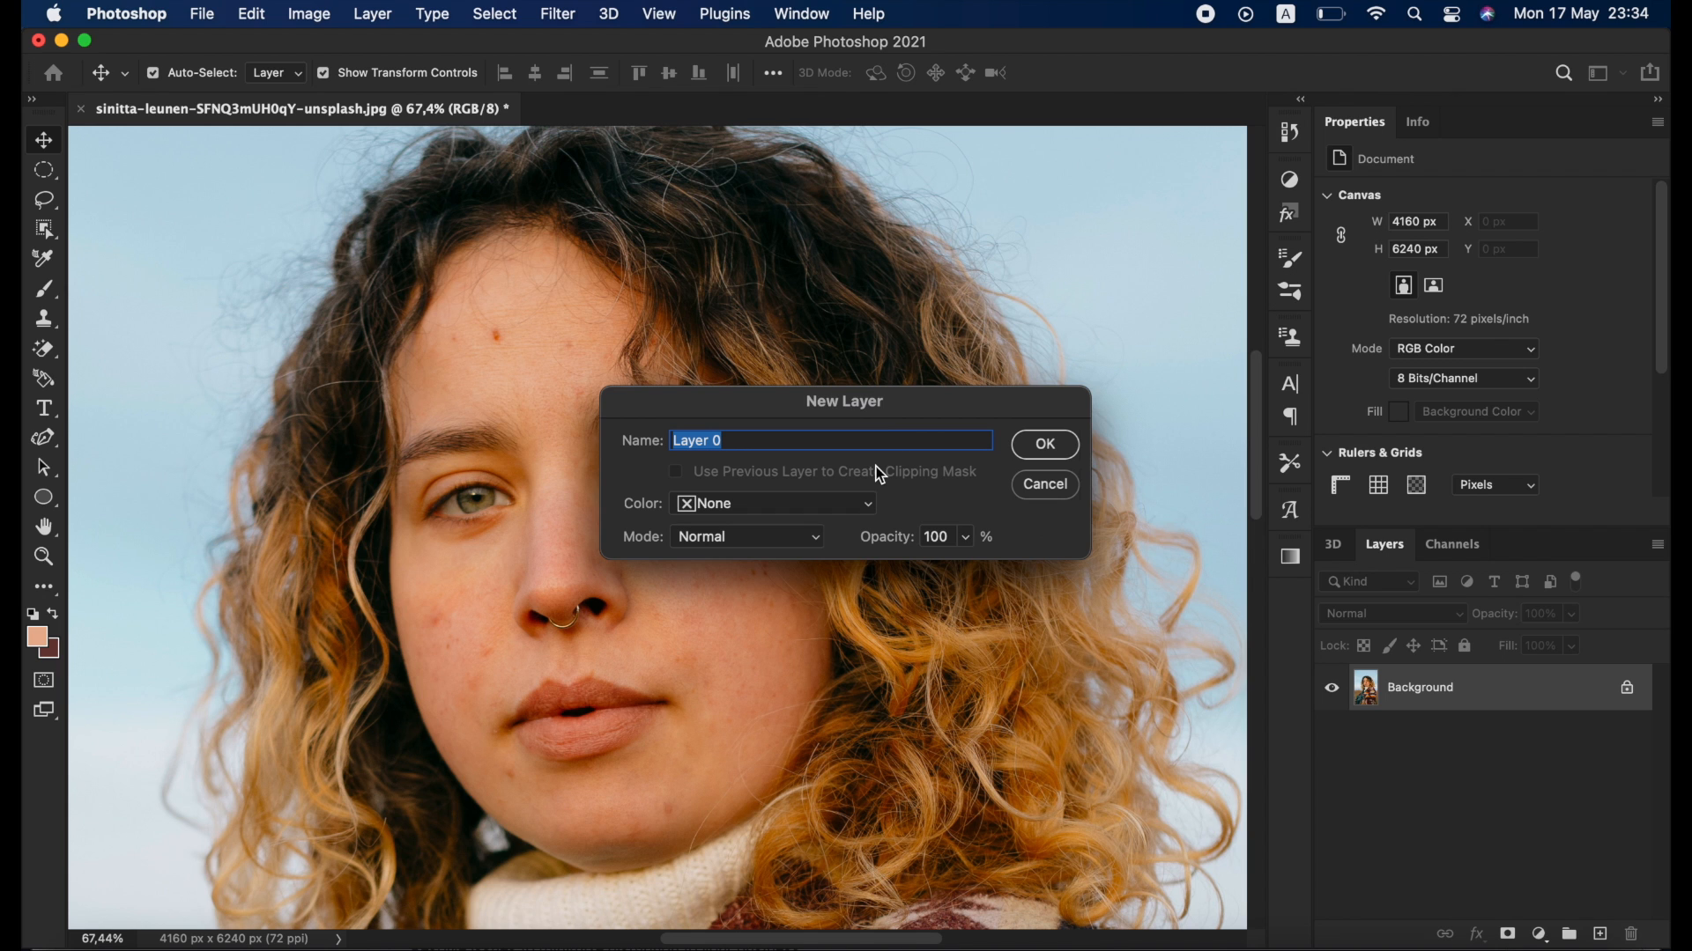
{"action": "type", "text": "reou"}
{"action": "key", "text": "BackSpace"}
{"action": "key", "text": "BackSpace"}
{"action": "type", "text": "touching"}
{"action": "key", "text": "Return"}
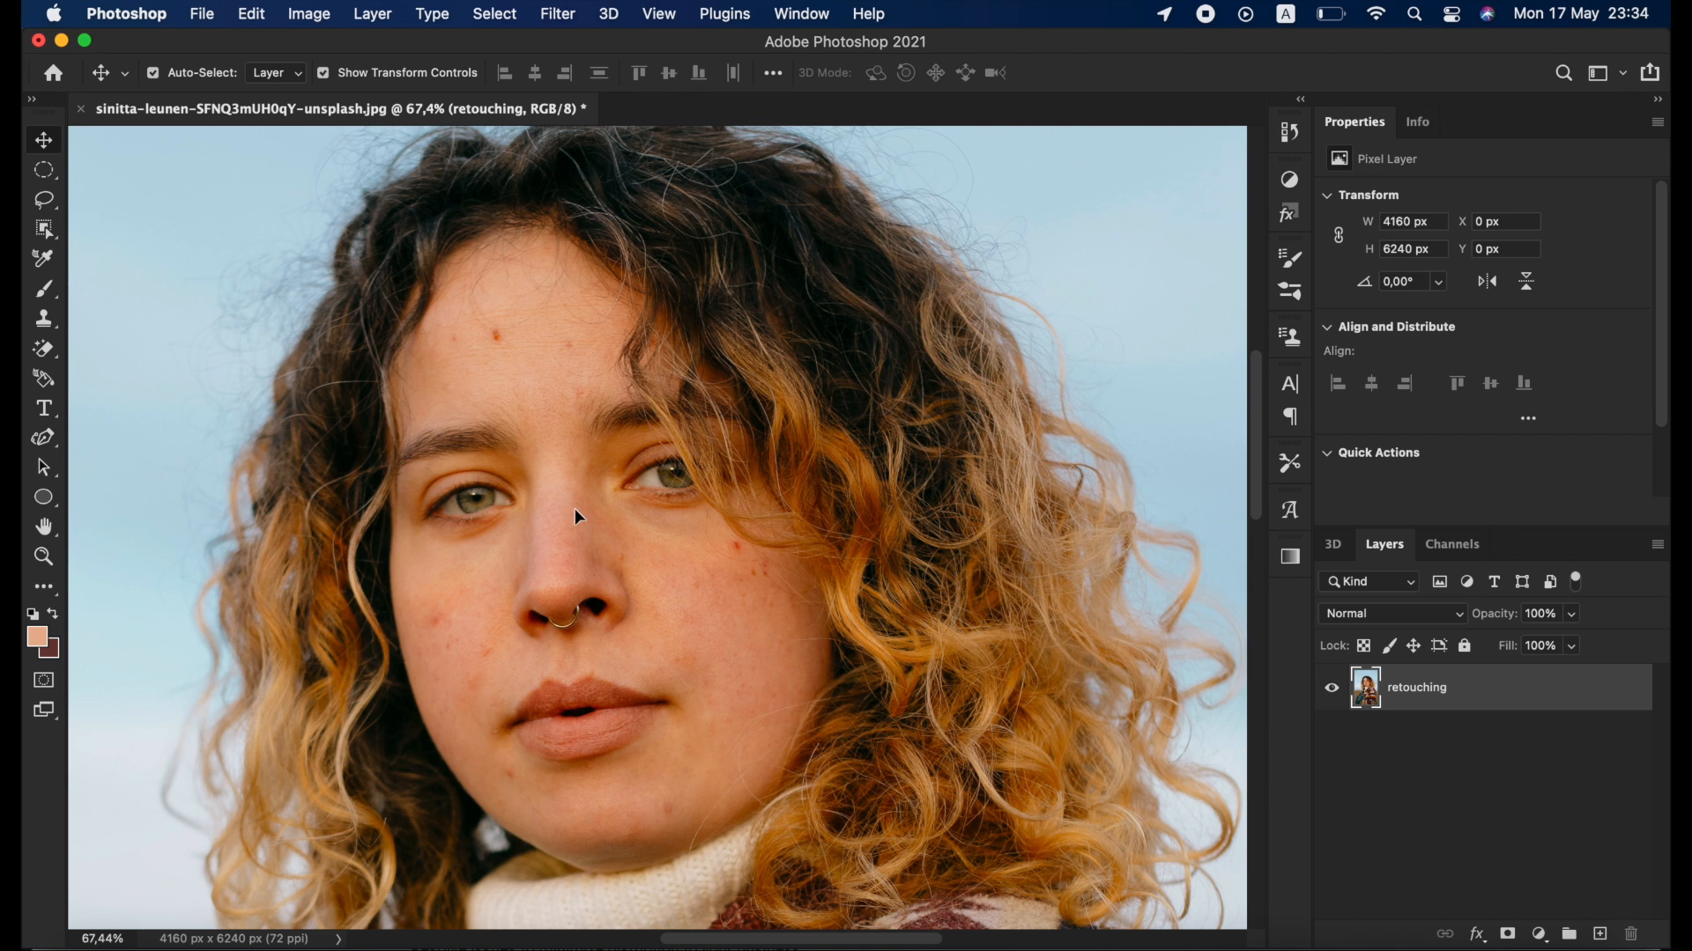
Add a new empty layer above the retouching layer, toggle its visibility off and on, and keep it active.
{"action": "scroll", "coordinate": [577, 516], "scroll_direction": "up", "scroll_amount": 3}
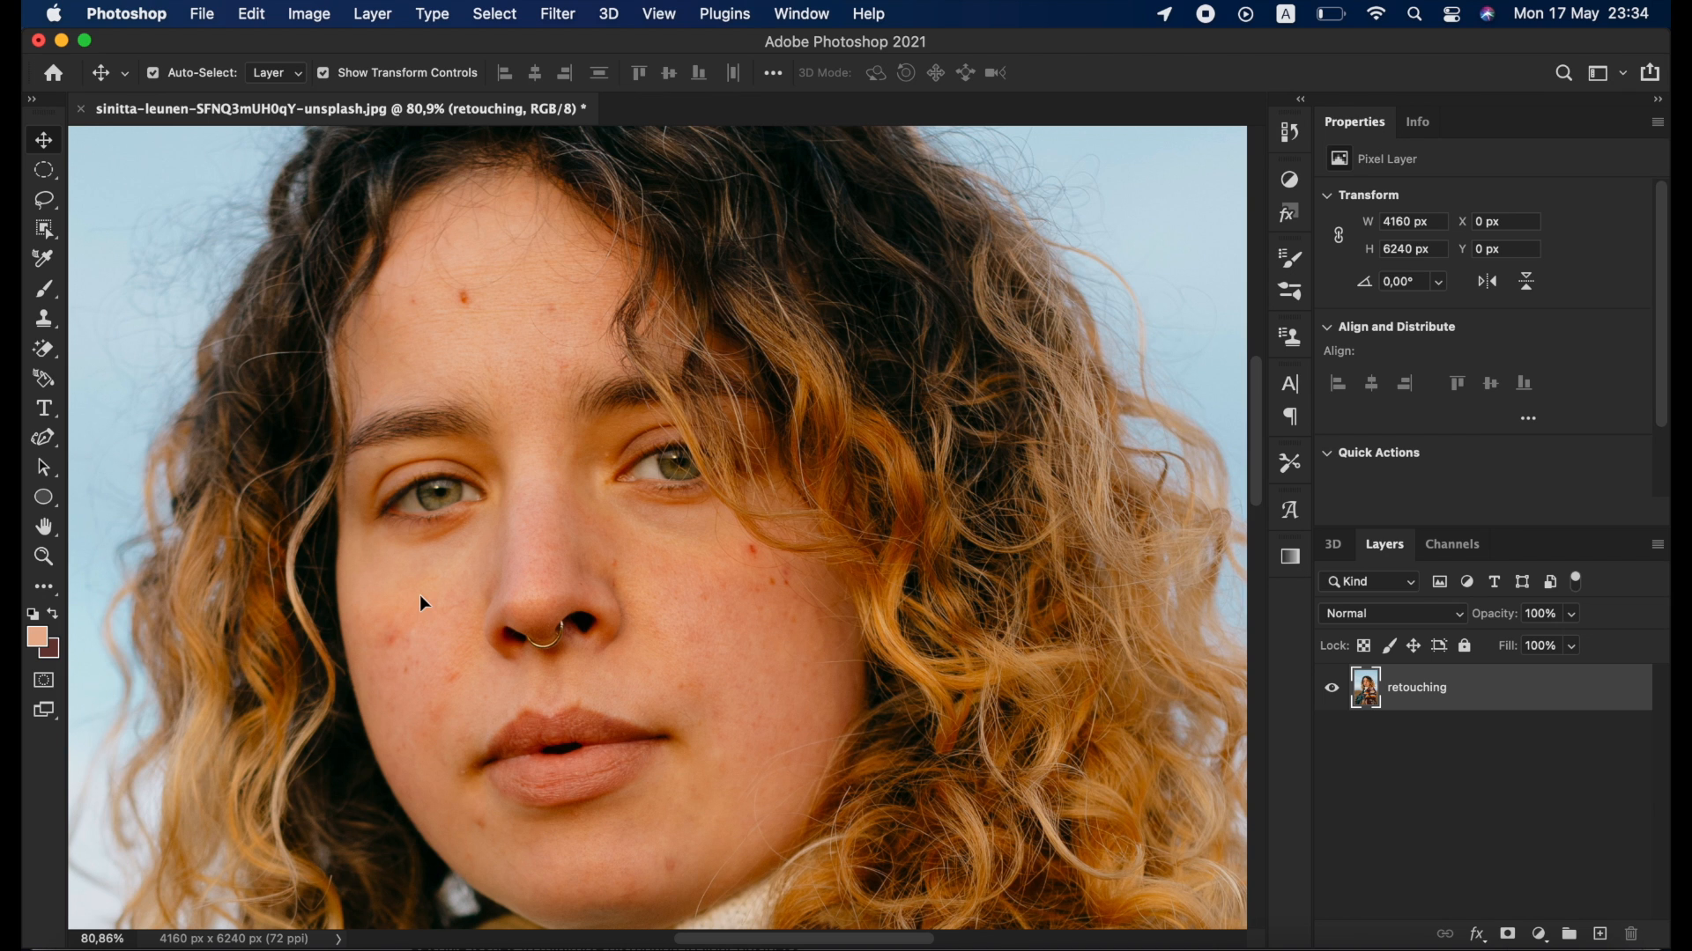
{"action": "left_click", "coordinate": [1602, 936]}
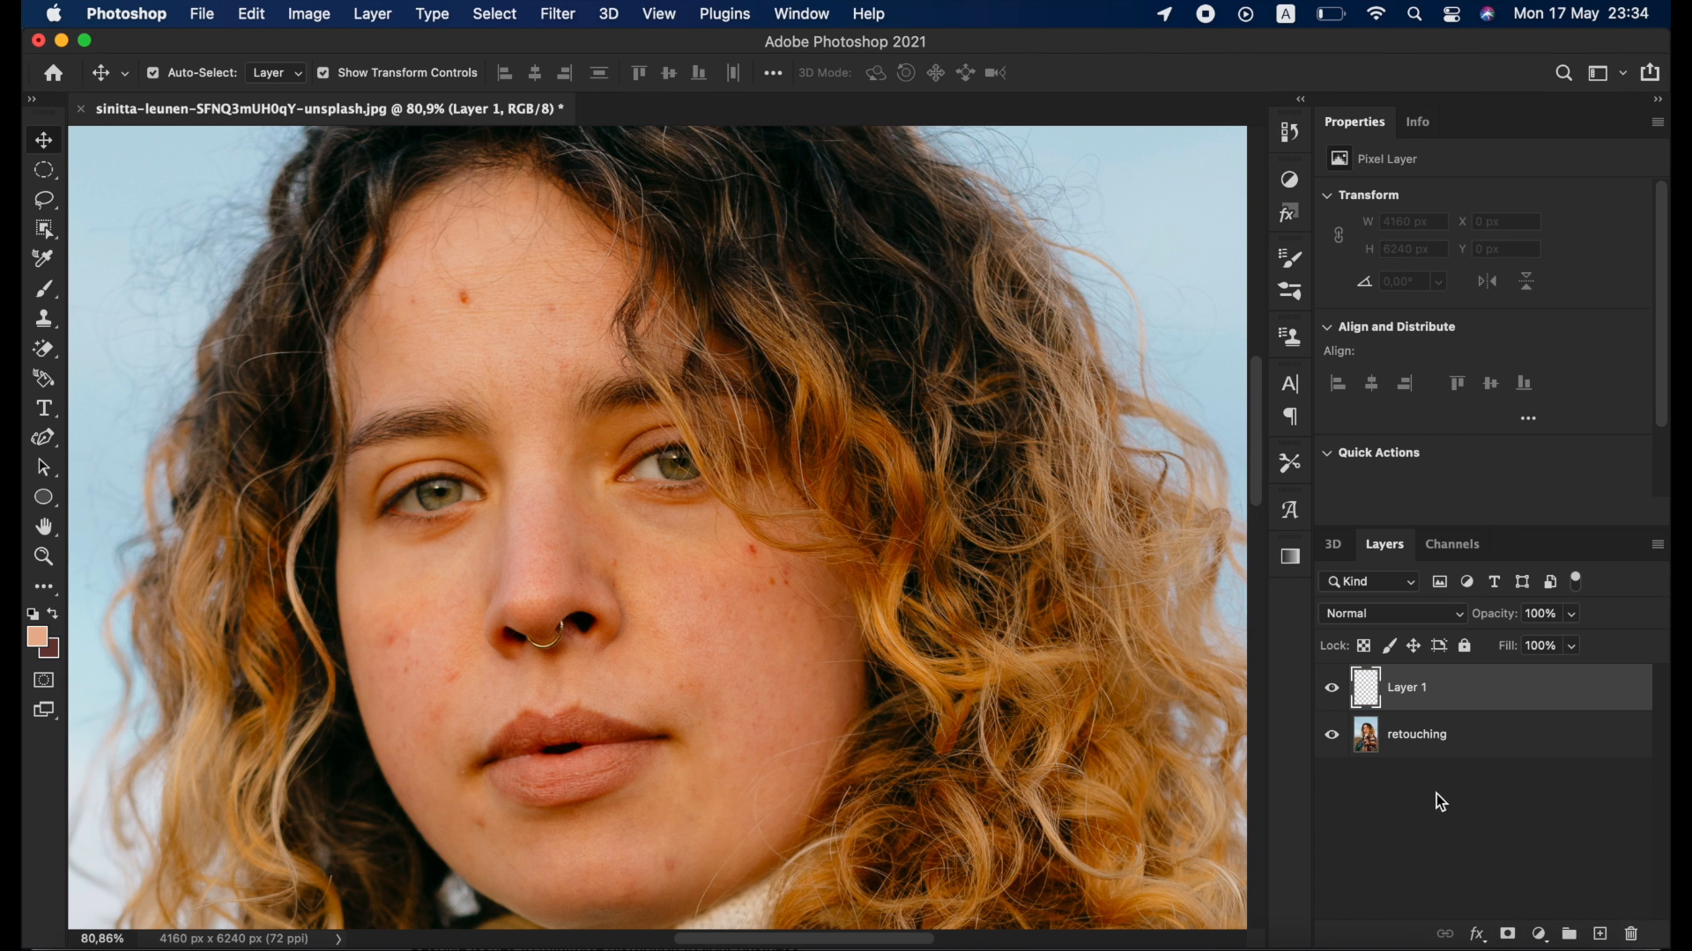
{"action": "left_click", "coordinate": [1471, 726]}
{"action": "left_click", "coordinate": [1443, 694]}
{"action": "left_click", "coordinate": [1332, 688]}
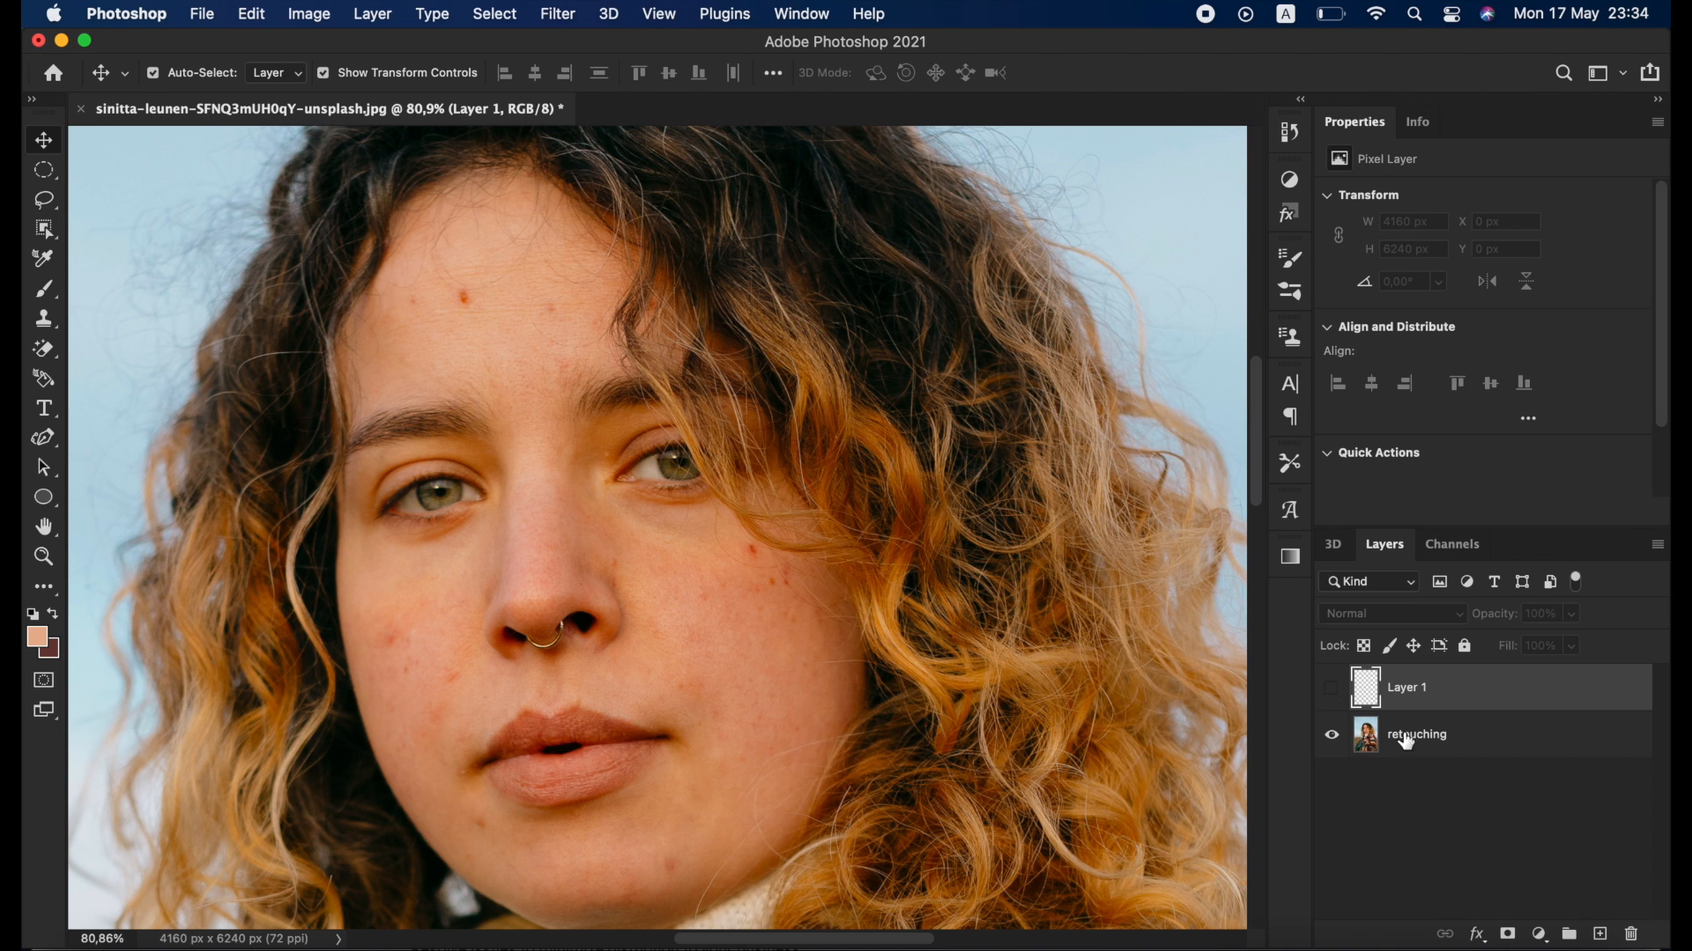
{"action": "left_click", "coordinate": [1334, 696]}
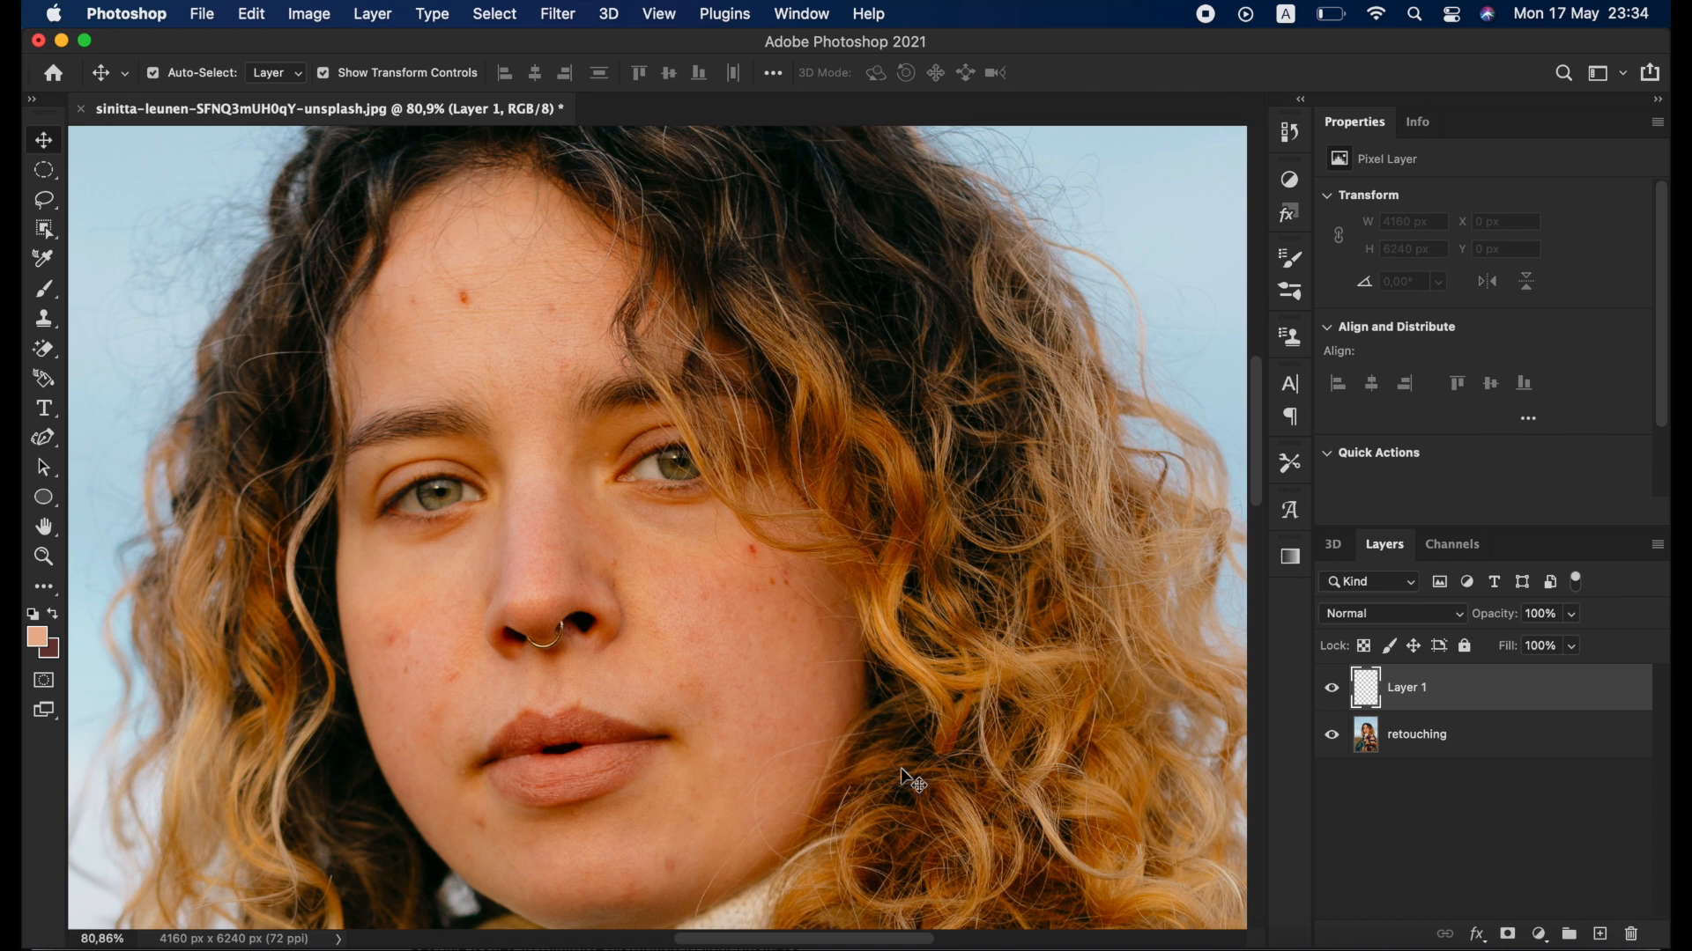
Using the Spot Healing Brush at 73 px, remove the prominent mole in the middle of the forehead.
{"action": "left_click", "coordinate": [44, 590]}
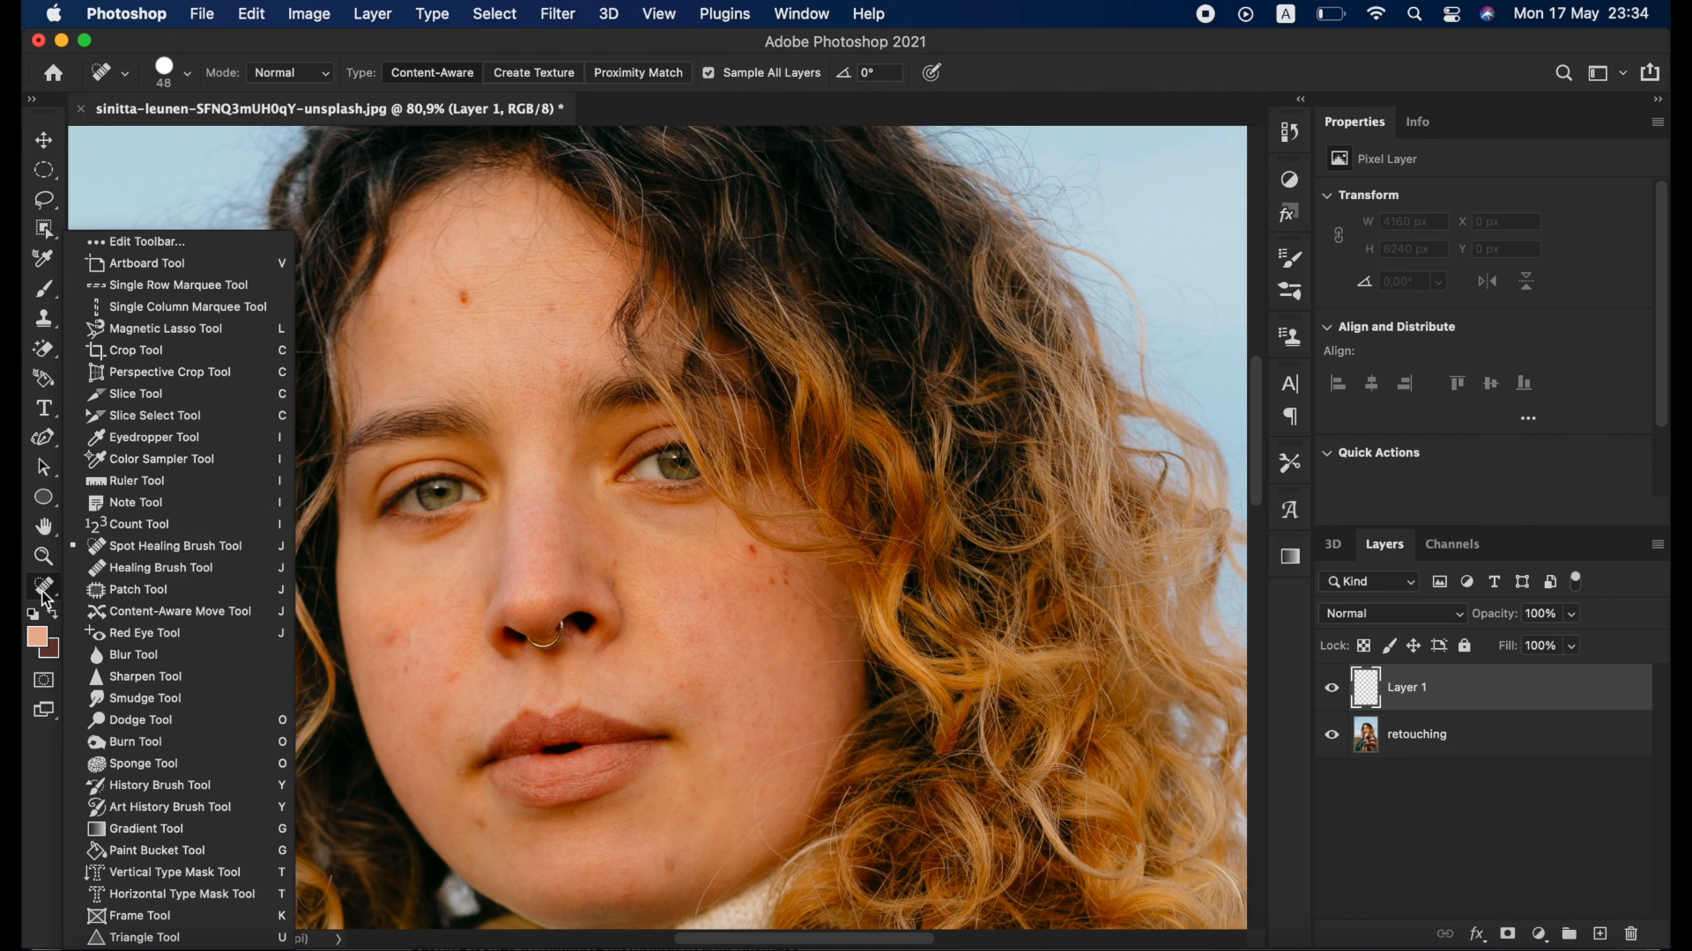
{"action": "left_click", "coordinate": [172, 551]}
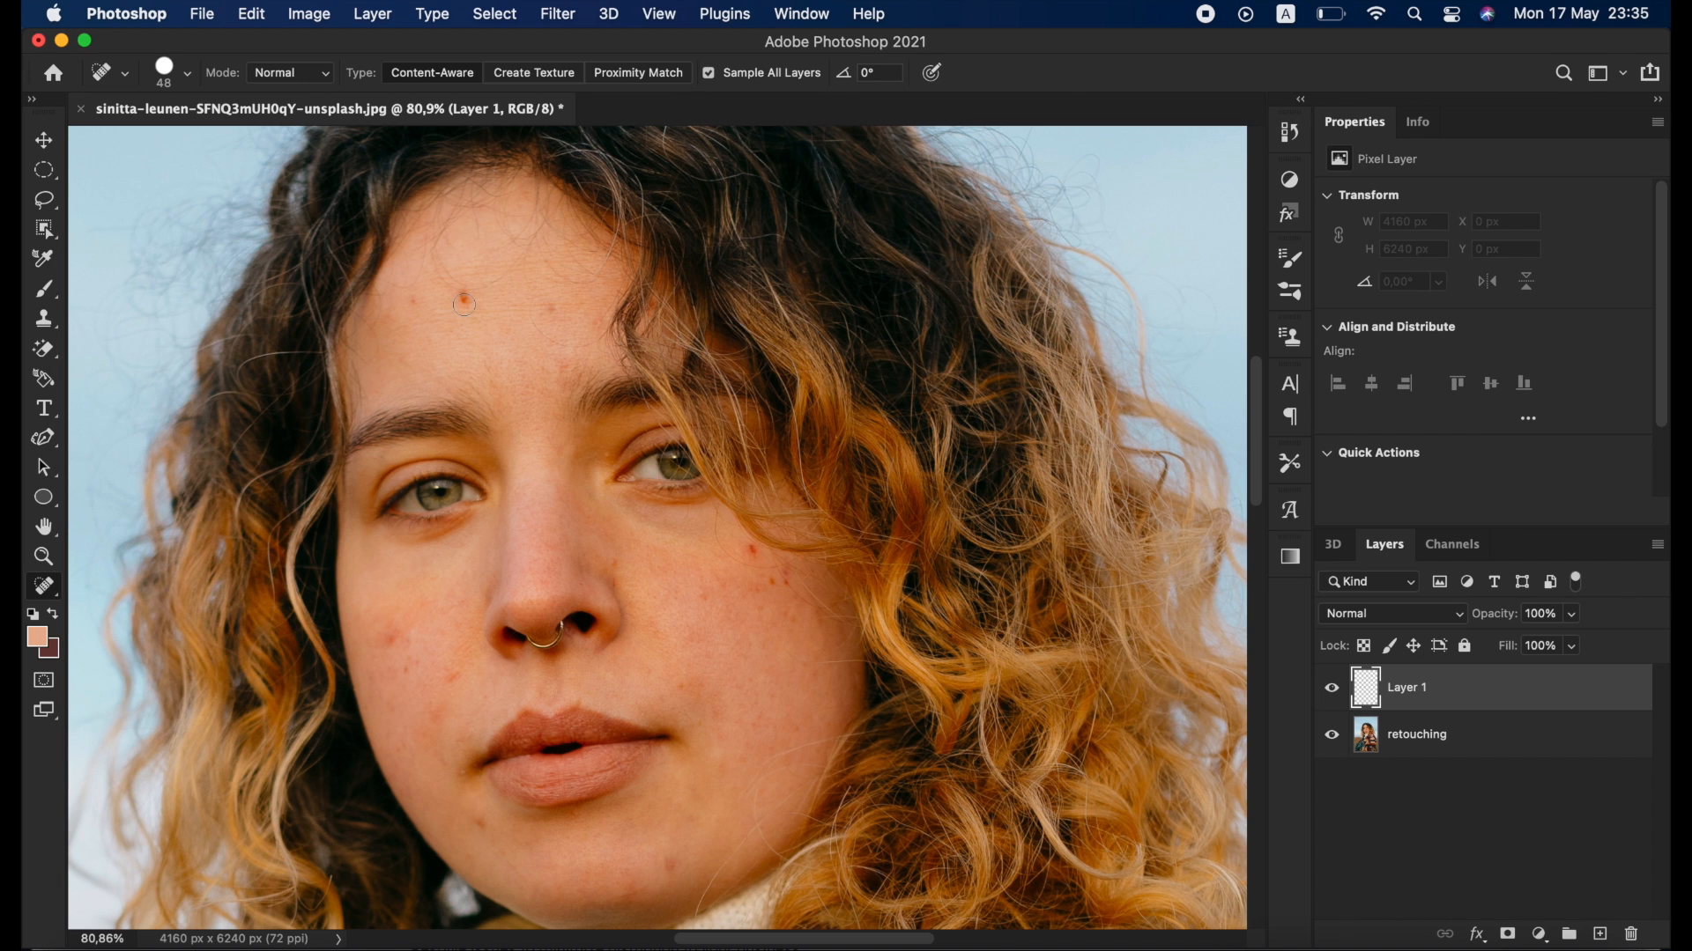
{"action": "left_click_drag", "start_coordinate": [464, 305], "coordinate": [470, 301]}
{"action": "left_click", "coordinate": [465, 299]}
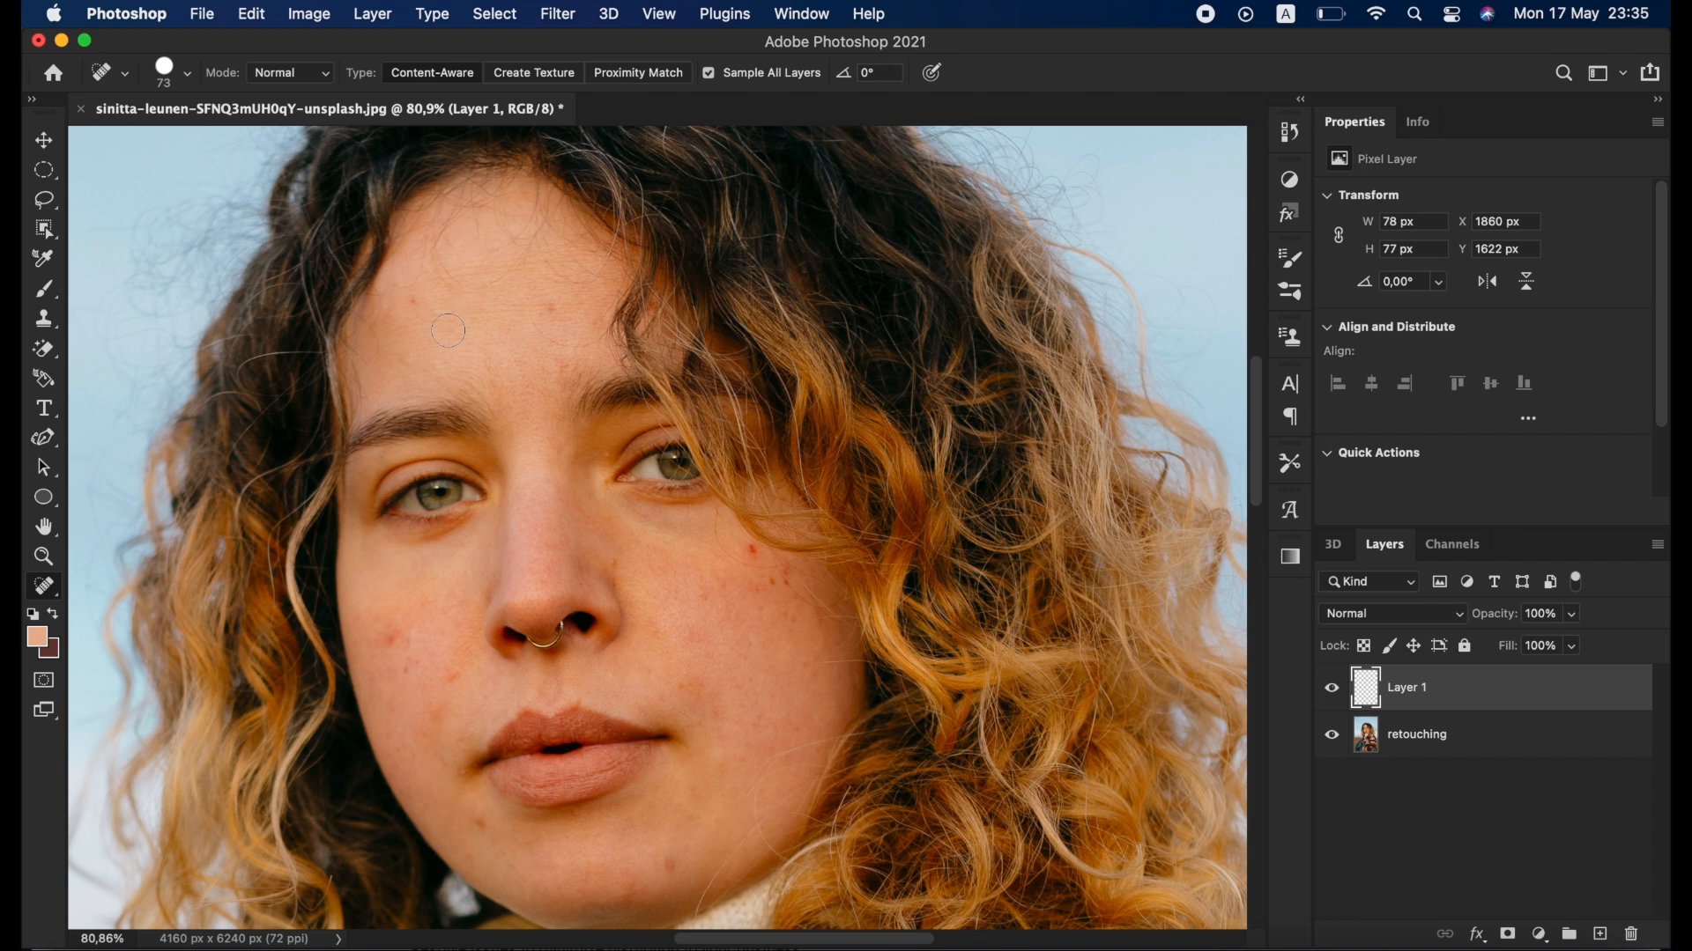
Heal the remaining forehead spots and the red blemishes on the cheek at the photo's left with a 72 px brush.
{"action": "mouse_move", "coordinate": [448, 330]}
{"action": "left_mouse_down"}
{"action": "mouse_move", "coordinate": [487, 344]}
{"action": "mouse_move", "coordinate": [442, 330]}
{"action": "left_mouse_up"}
{"action": "left_click", "coordinate": [408, 299]}
{"action": "left_click", "coordinate": [549, 312]}
{"action": "left_click", "coordinate": [392, 635]}
{"action": "left_click", "coordinate": [452, 669]}
{"action": "left_click", "coordinate": [435, 712]}
{"action": "left_click", "coordinate": [406, 672]}
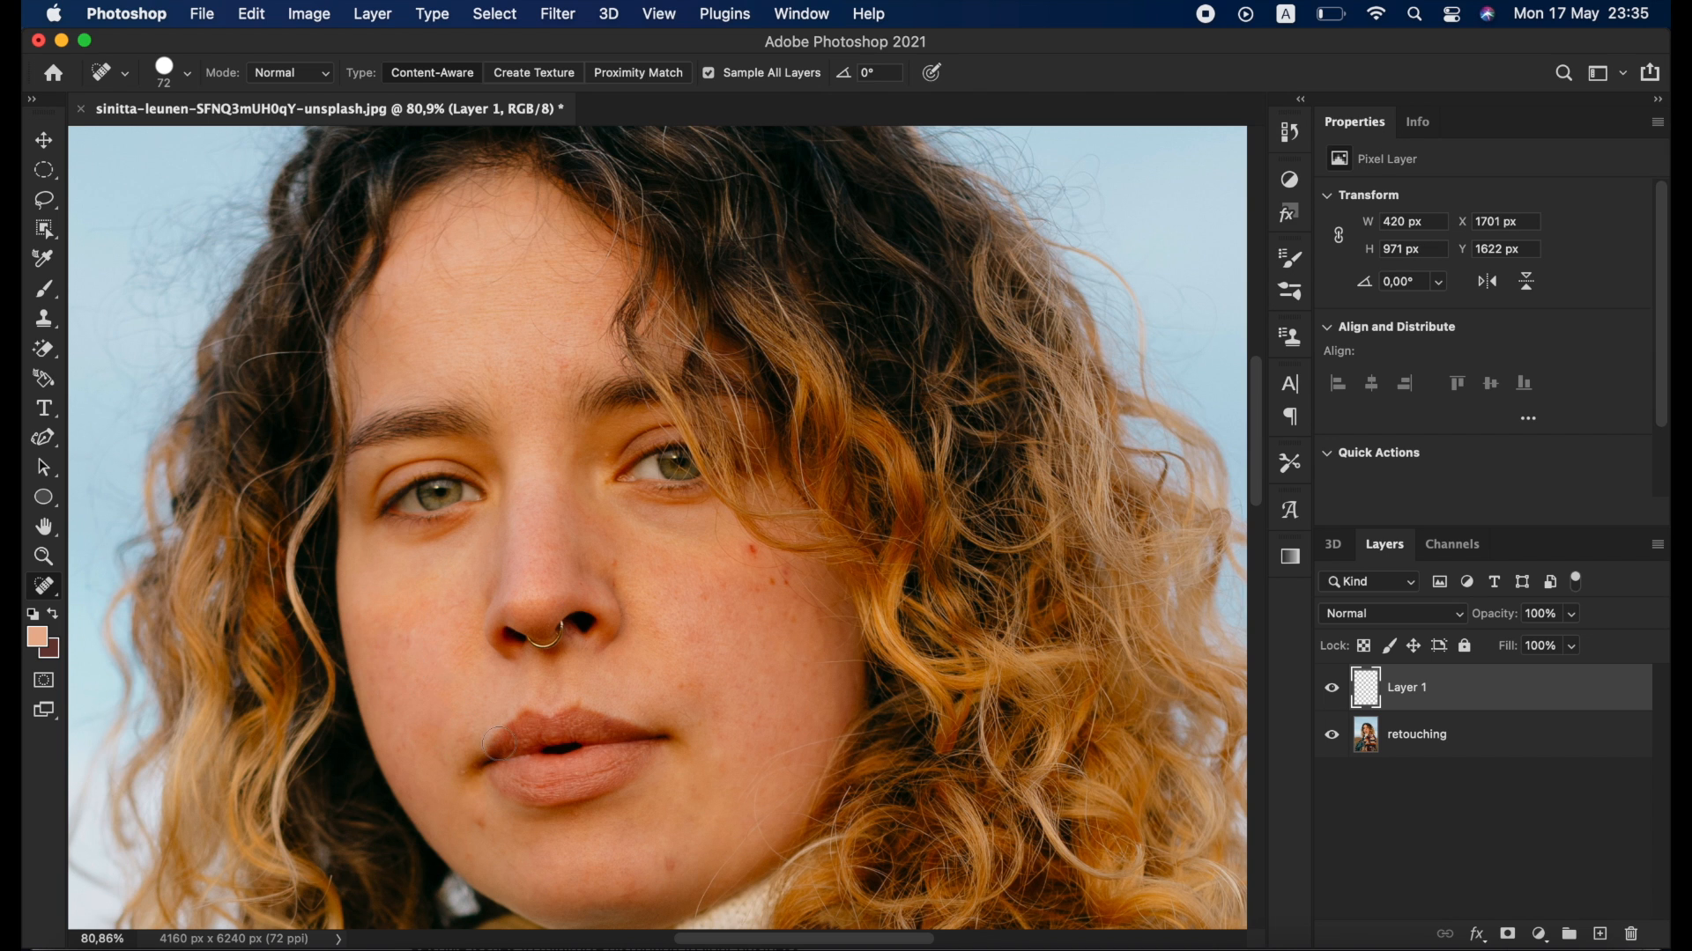
Heal the blemishes by the lower jaw and on the lower right cheek, and reduce the healing brush to 54 px.
{"action": "left_click", "coordinate": [475, 827]}
{"action": "left_click", "coordinate": [740, 698]}
{"action": "mouse_move", "coordinate": [731, 687]}
{"action": "left_mouse_down"}
{"action": "mouse_move", "coordinate": [701, 684]}
{"action": "mouse_move", "coordinate": [721, 680]}
{"action": "left_mouse_up"}
{"action": "left_click", "coordinate": [187, 76]}
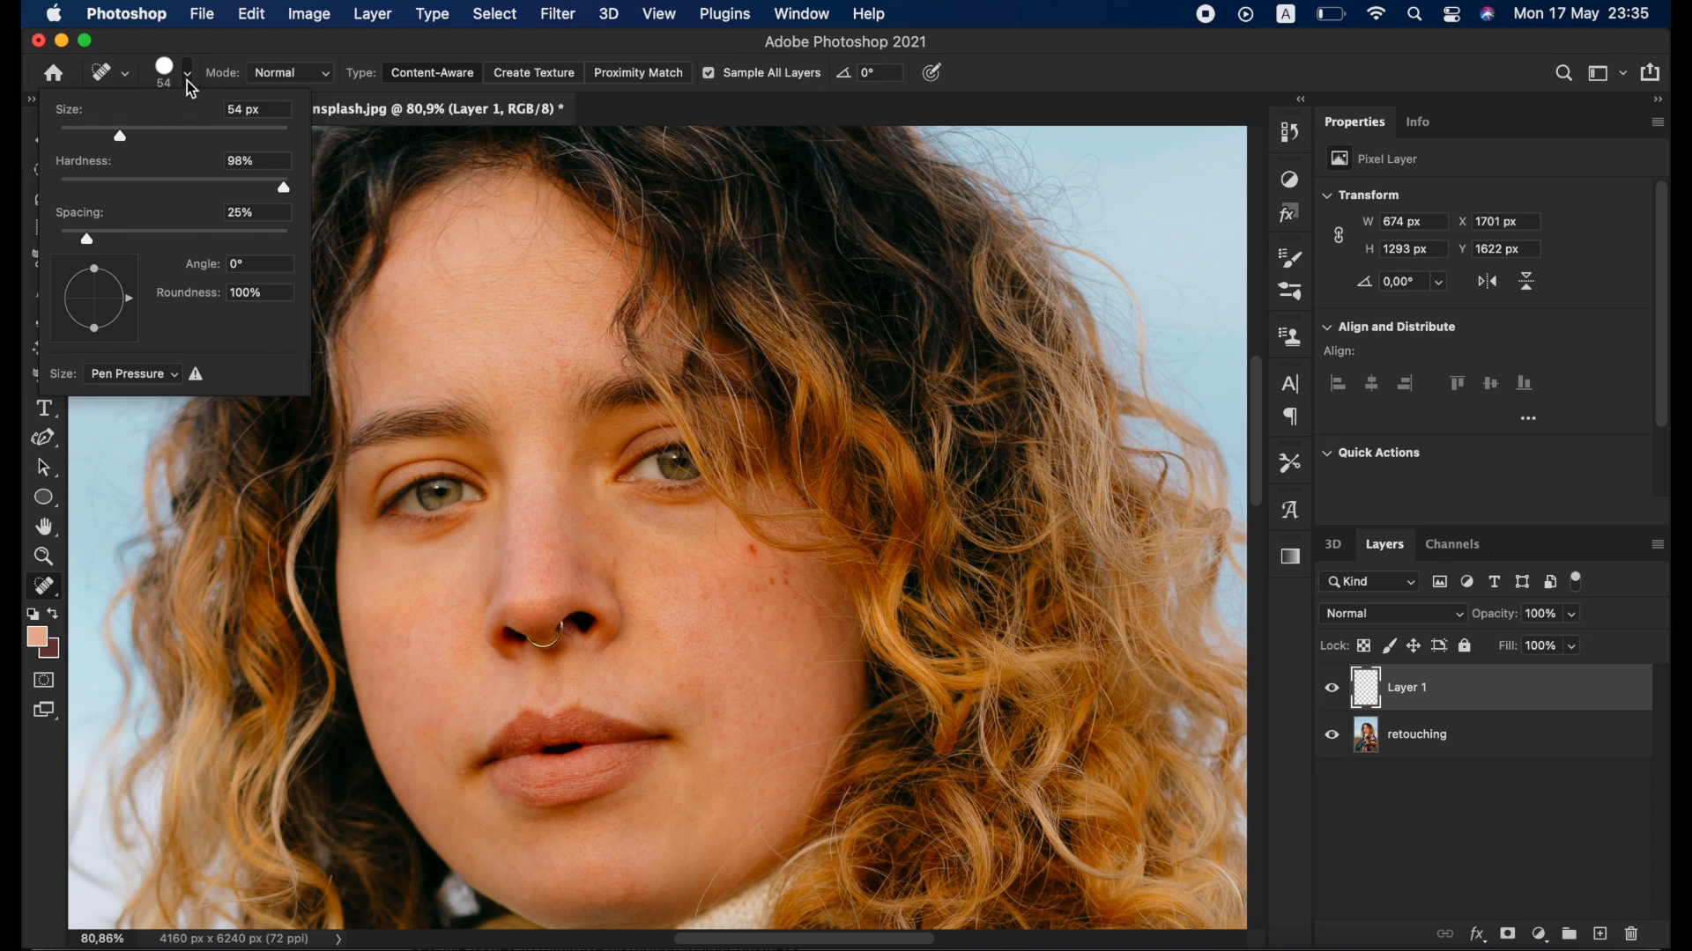
{"action": "left_click", "coordinate": [187, 79]}
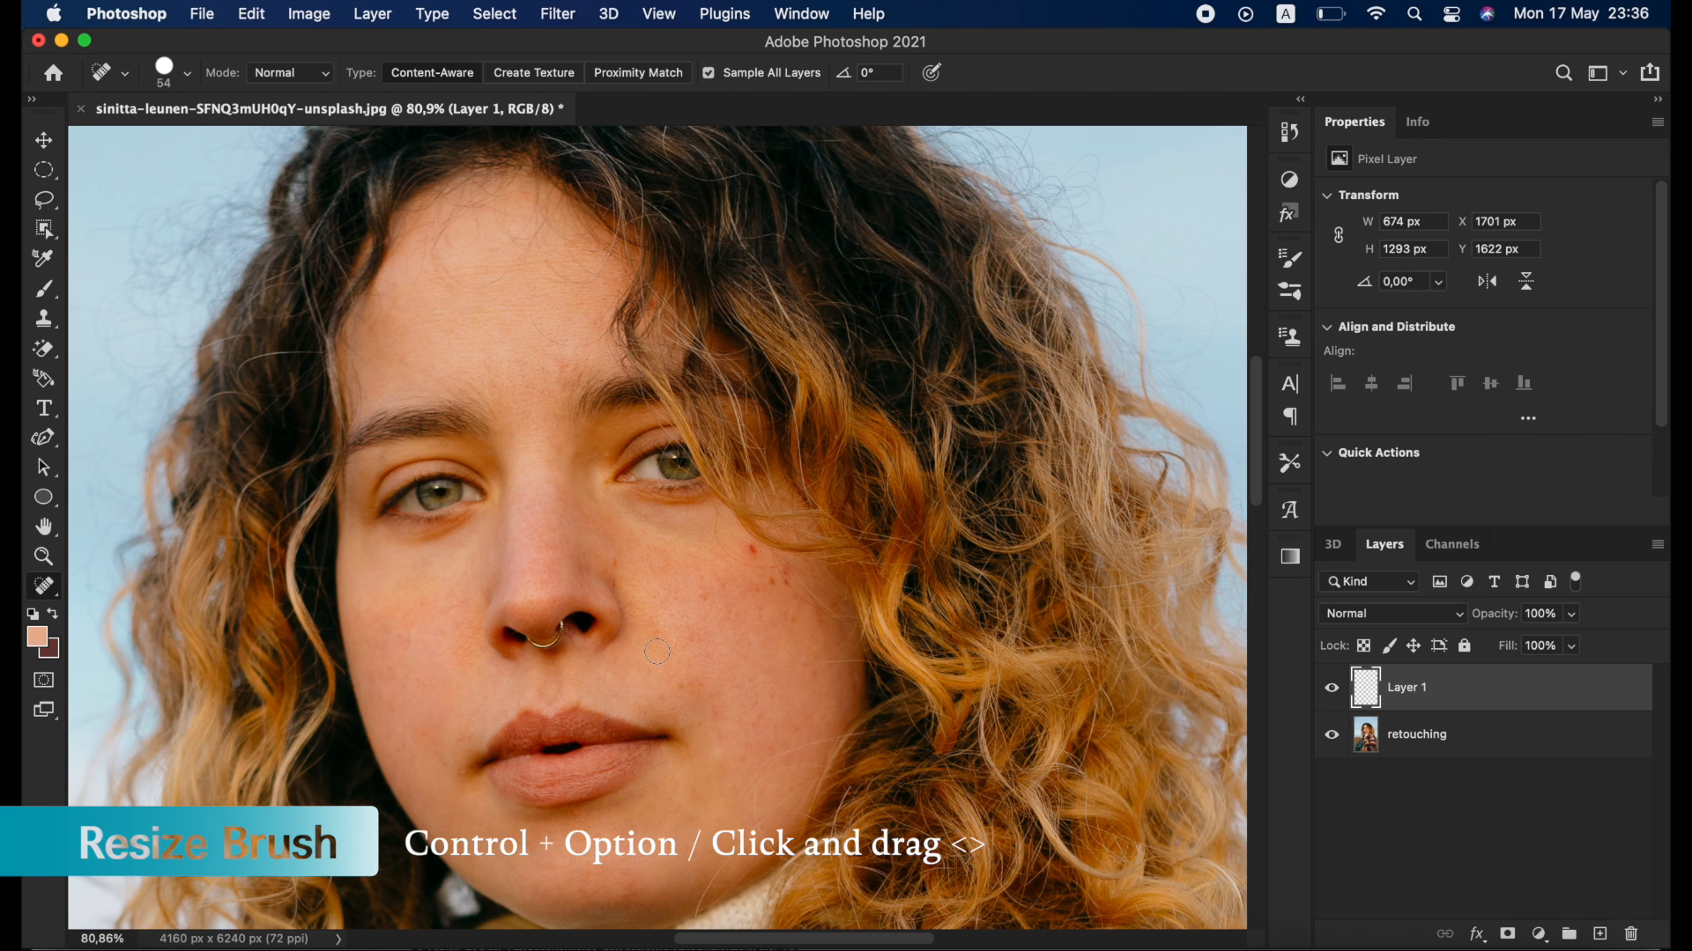
Reduce the healing brush to 46 px and remove the three red spots high on the cheek at the photo's right.
{"action": "mouse_move", "coordinate": [675, 654]}
{"action": "left_mouse_down"}
{"action": "mouse_move", "coordinate": [805, 646]}
{"action": "mouse_move", "coordinate": [593, 663]}
{"action": "mouse_move", "coordinate": [673, 649]}
{"action": "mouse_move", "coordinate": [658, 661]}
{"action": "mouse_move", "coordinate": [636, 665]}
{"action": "mouse_move", "coordinate": [705, 634]}
{"action": "left_mouse_up"}
{"action": "left_click", "coordinate": [752, 552]}
{"action": "left_click", "coordinate": [773, 585]}
{"action": "left_click", "coordinate": [785, 572]}
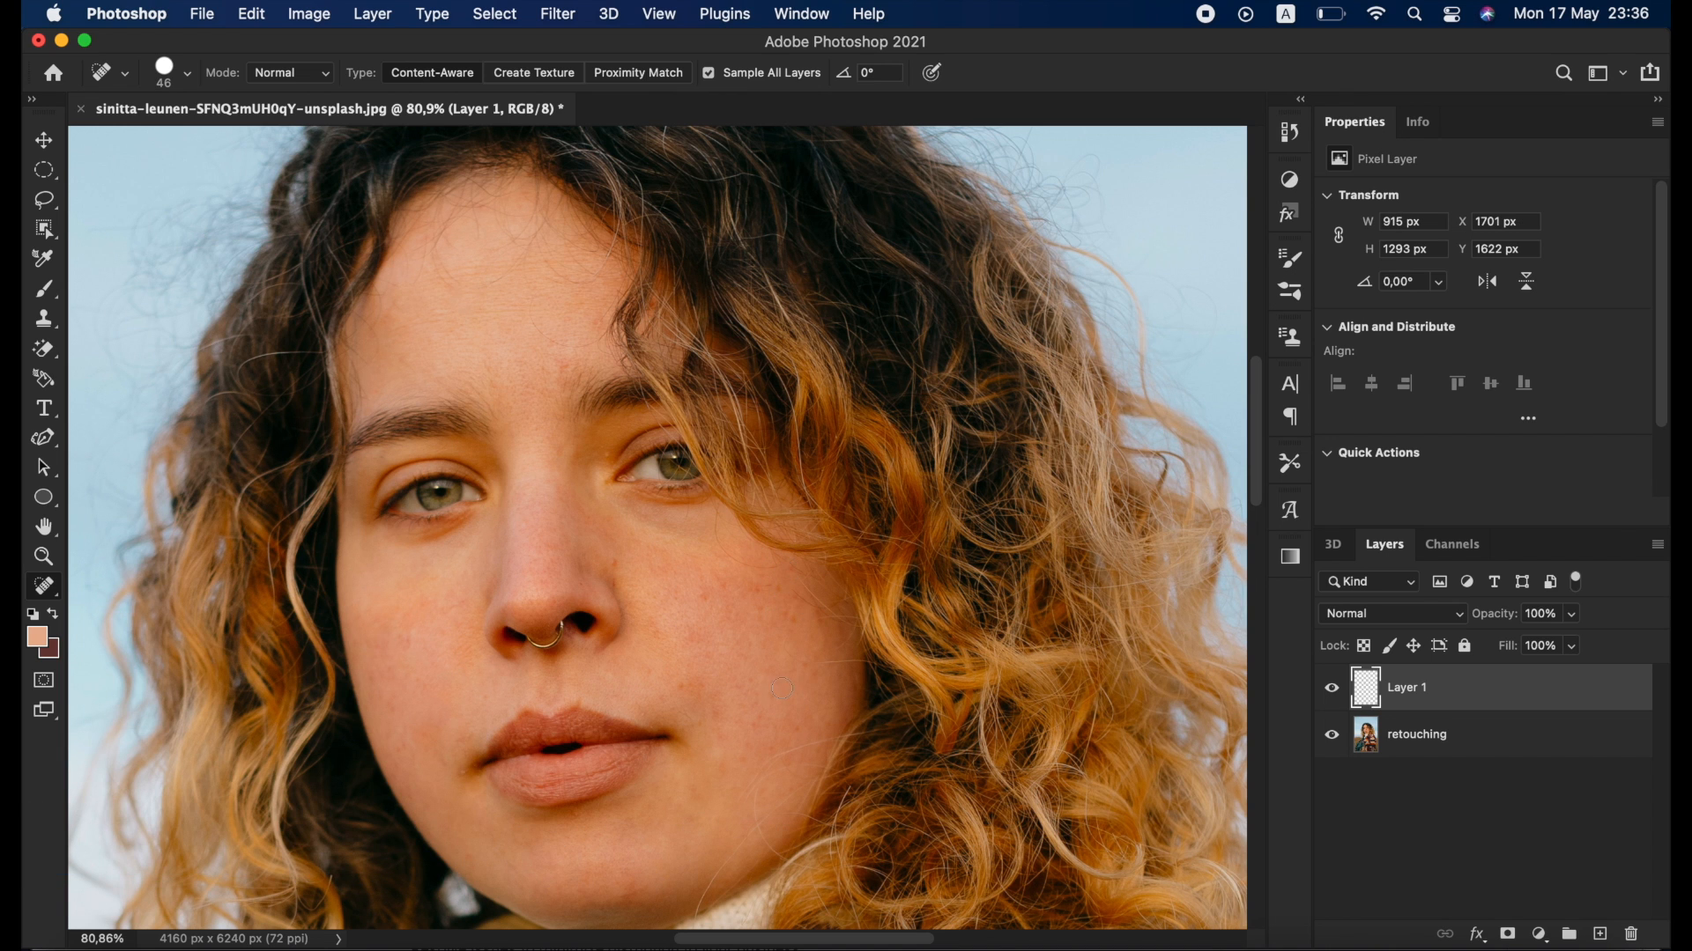
Reduce the healing brush to 23 px and remove the small marks along the right side of the nose.
{"action": "scroll", "coordinate": [793, 646], "scroll_direction": "down", "scroll_amount": 5}
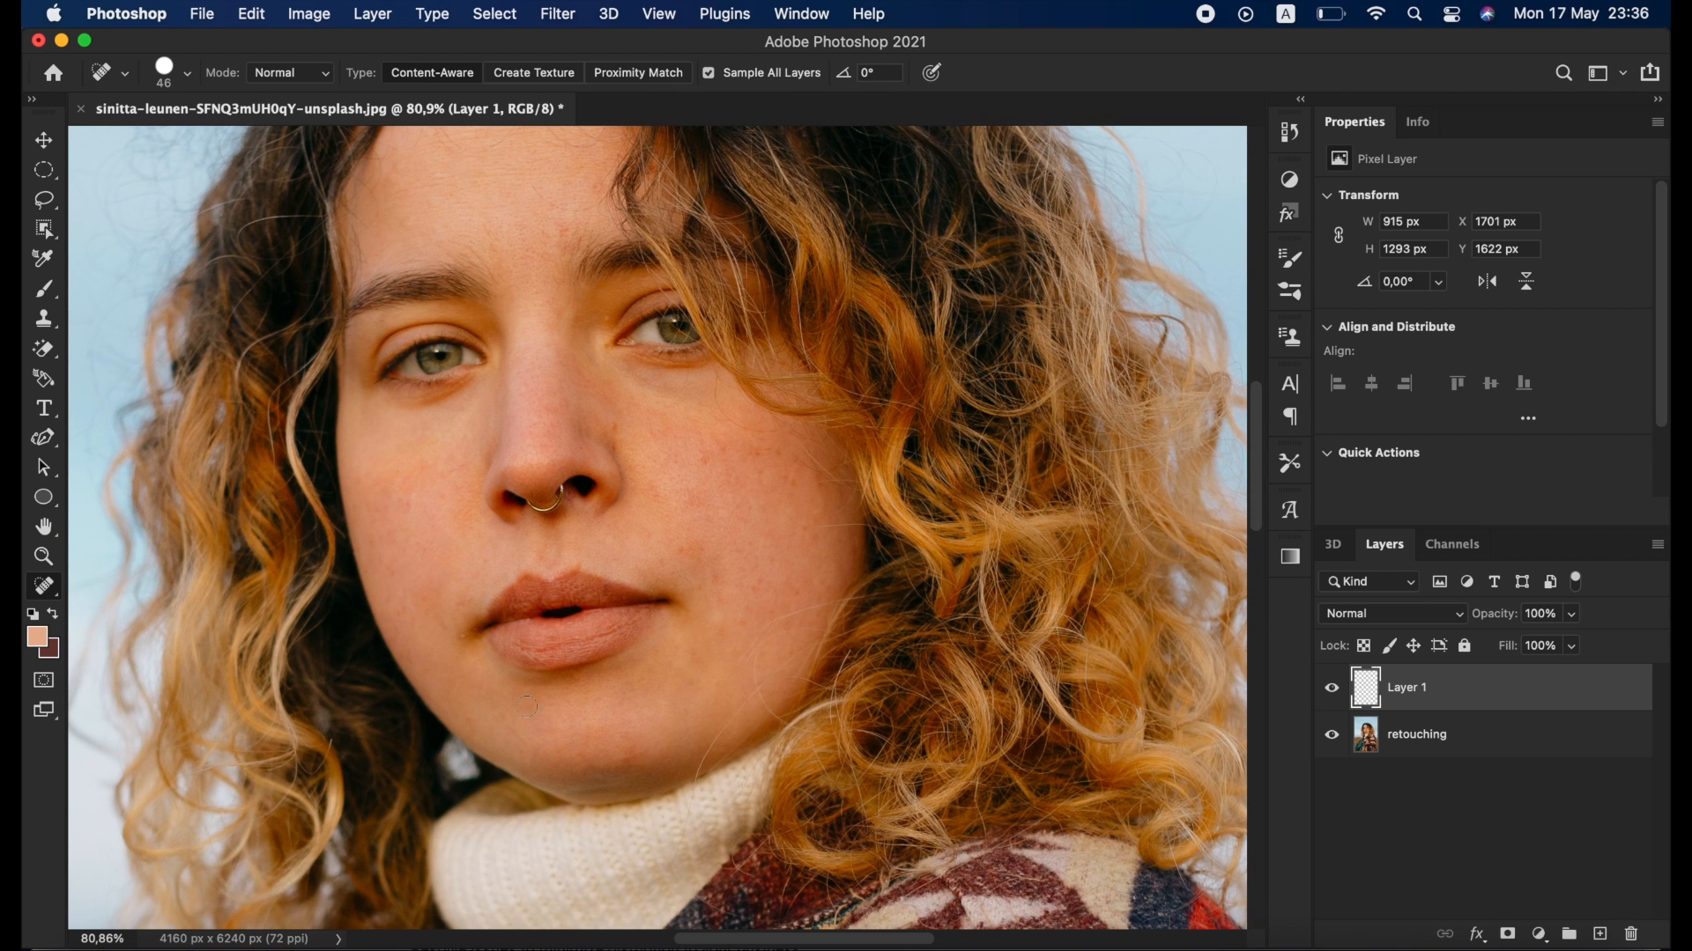
{"action": "scroll", "coordinate": [440, 664], "scroll_direction": "up", "scroll_amount": 5}
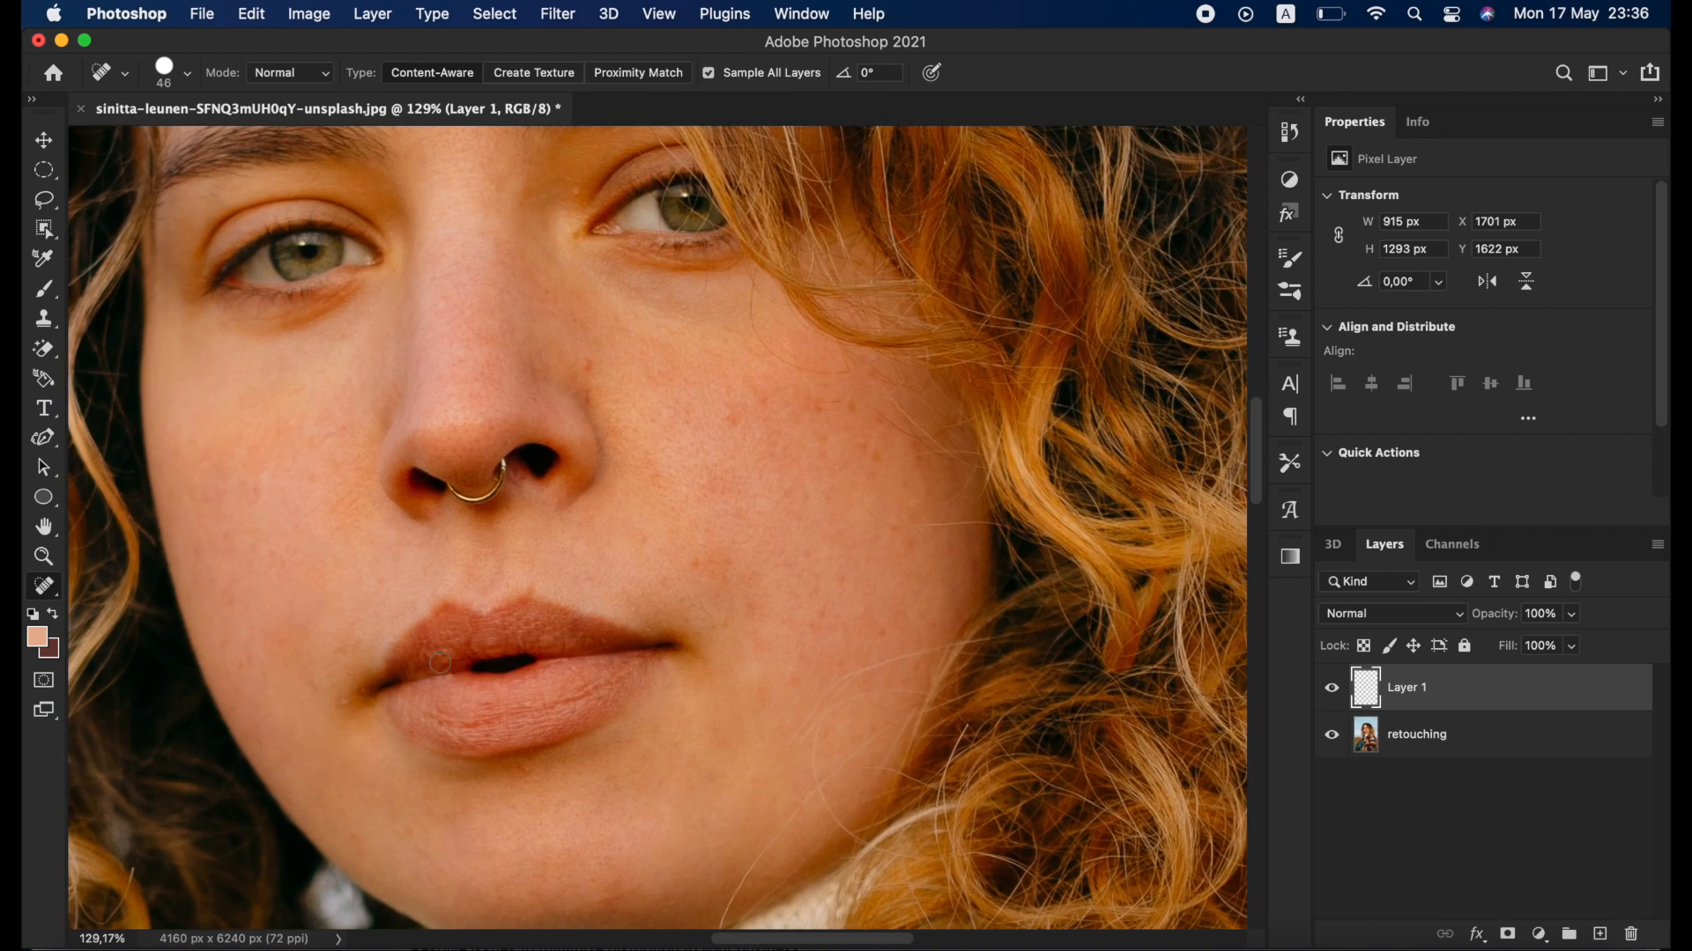
{"action": "left_click_drag", "start_coordinate": [347, 760], "coordinate": [334, 759]}
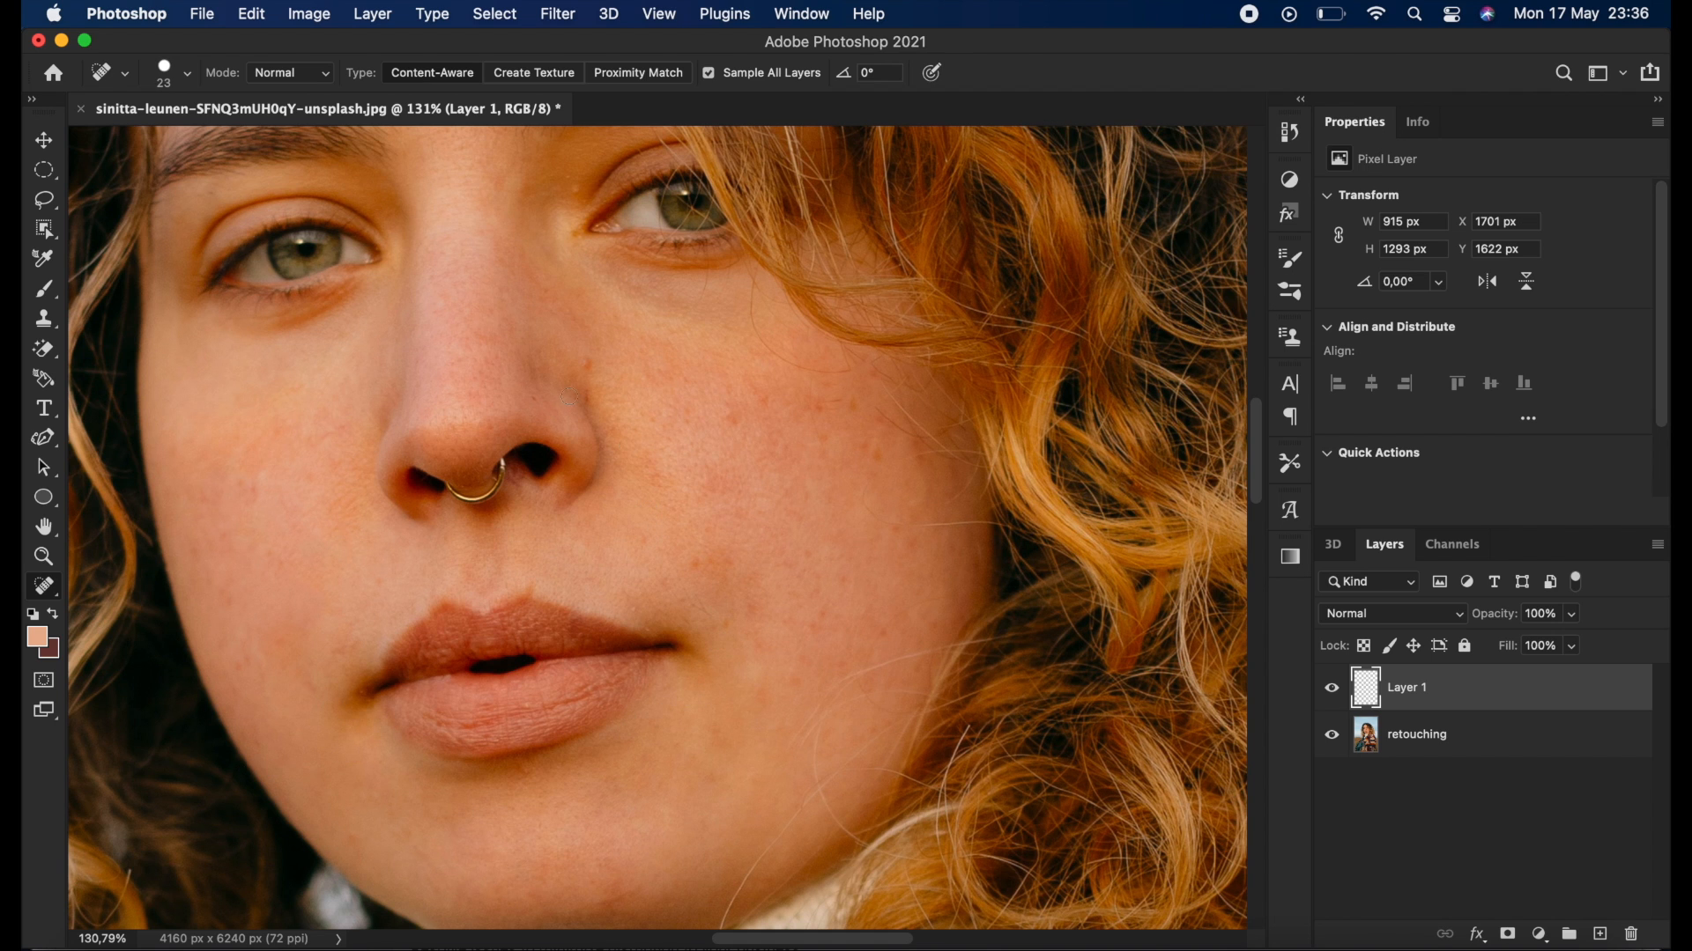
{"action": "left_click", "coordinate": [588, 359]}
{"action": "left_click_drag", "start_coordinate": [615, 416], "coordinate": [627, 416]}
{"action": "left_click", "coordinate": [585, 388]}
Heal the small spots on the lower part of the right cheek, between the mouth and the hair.
{"action": "left_click", "coordinate": [694, 565]}
{"action": "left_click", "coordinate": [748, 614]}
{"action": "left_click", "coordinate": [798, 677]}
{"action": "left_click", "coordinate": [823, 612]}
{"action": "left_click", "coordinate": [889, 634]}
{"action": "left_click", "coordinate": [845, 582]}
Heal the small reddish spots on the upper part of the right cheek, below the eye and hair.
{"action": "left_click", "coordinate": [726, 416]}
{"action": "left_click", "coordinate": [815, 409]}
{"action": "left_click", "coordinate": [818, 441]}
{"action": "left_click", "coordinate": [852, 408]}
{"action": "left_click", "coordinate": [860, 446]}
{"action": "left_click", "coordinate": [873, 455]}
Compare the face before and after healing by hiding and showing Layer 1.
{"action": "scroll", "coordinate": [744, 601], "scroll_direction": "down", "scroll_amount": 5}
{"action": "scroll", "coordinate": [726, 616], "scroll_direction": "up", "scroll_amount": 3}
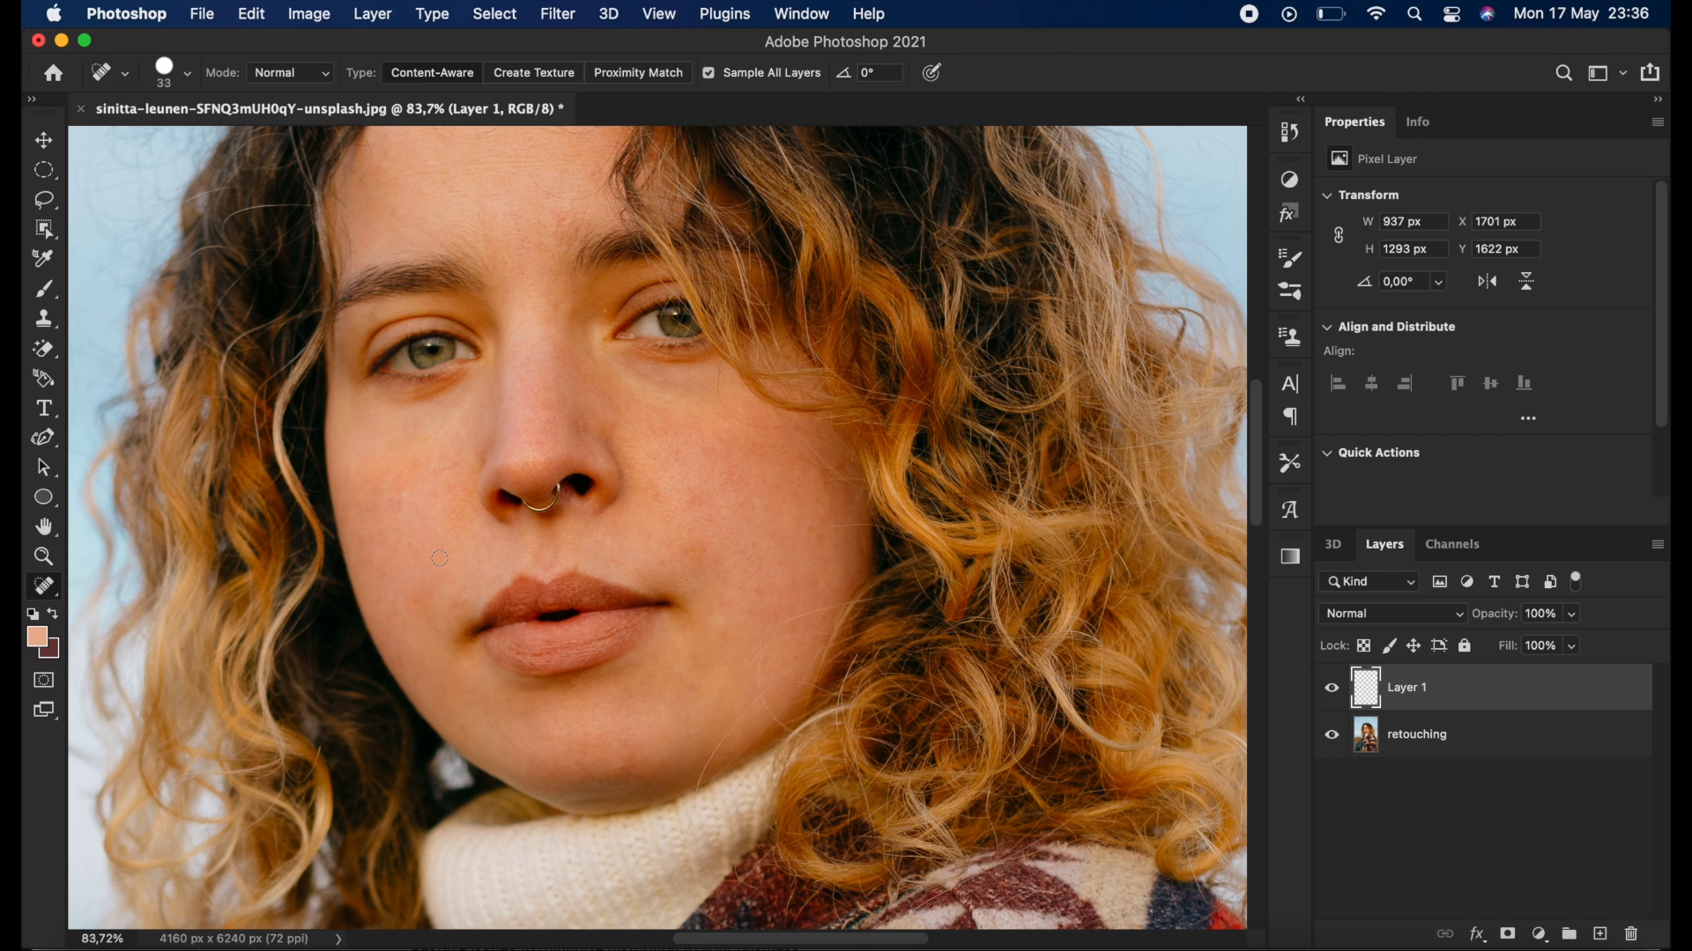
{"action": "scroll", "coordinate": [440, 558], "scroll_direction": "up", "scroll_amount": 2}
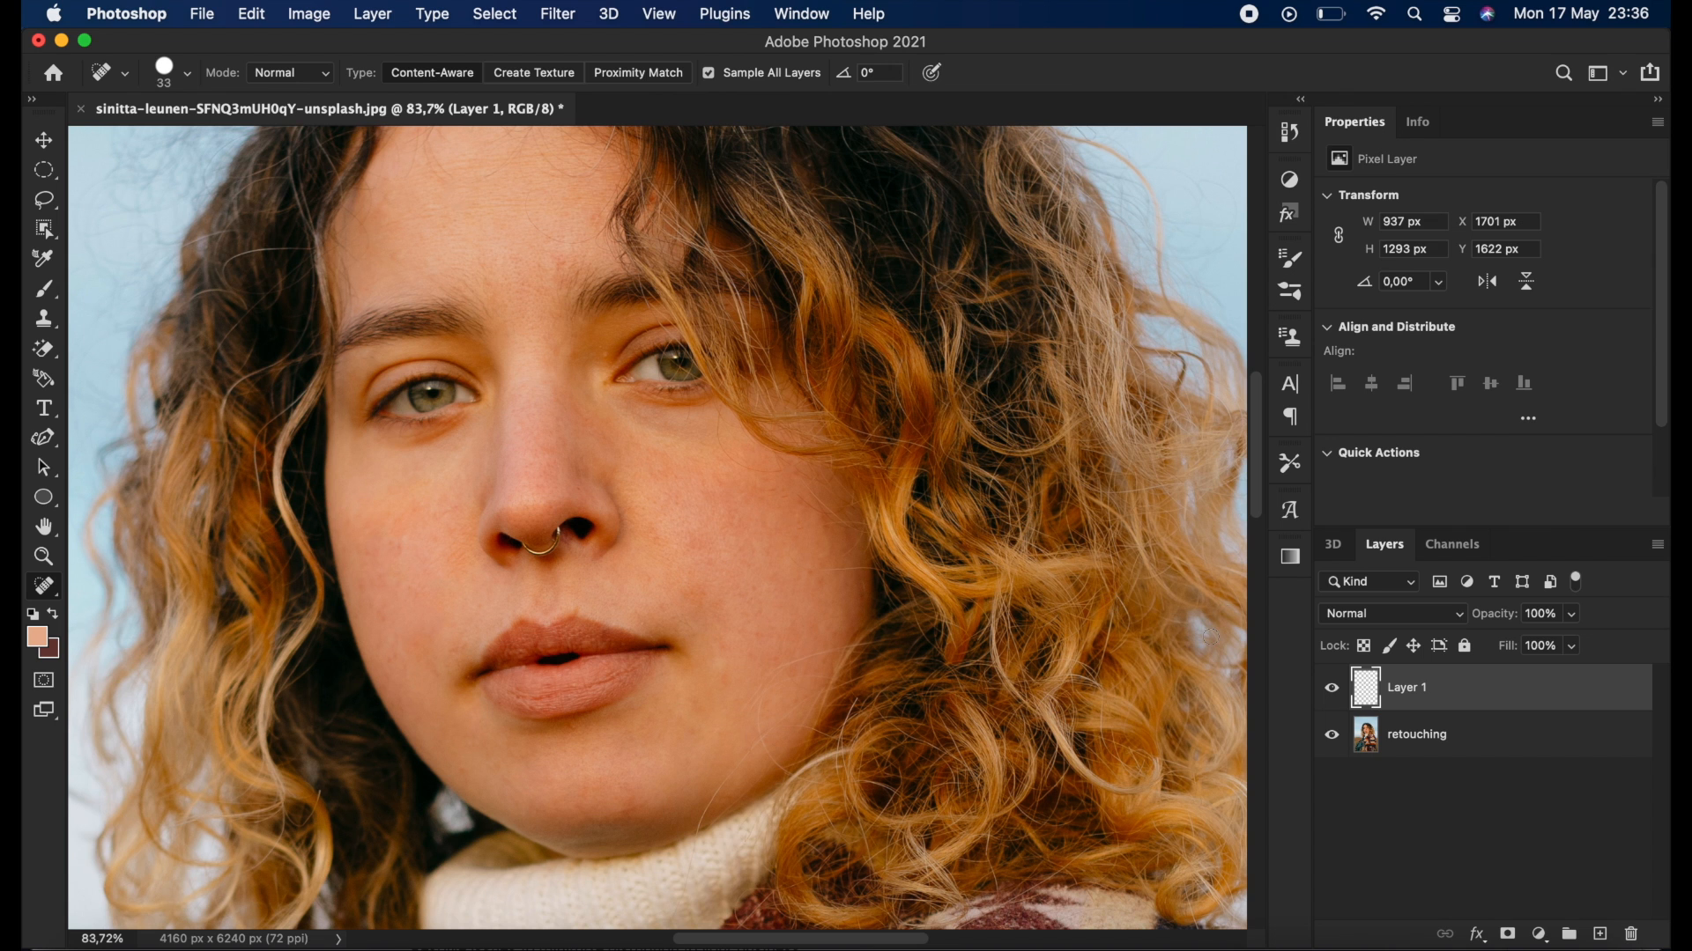
{"action": "scroll", "coordinate": [1080, 592], "scroll_direction": "up", "scroll_amount": 3}
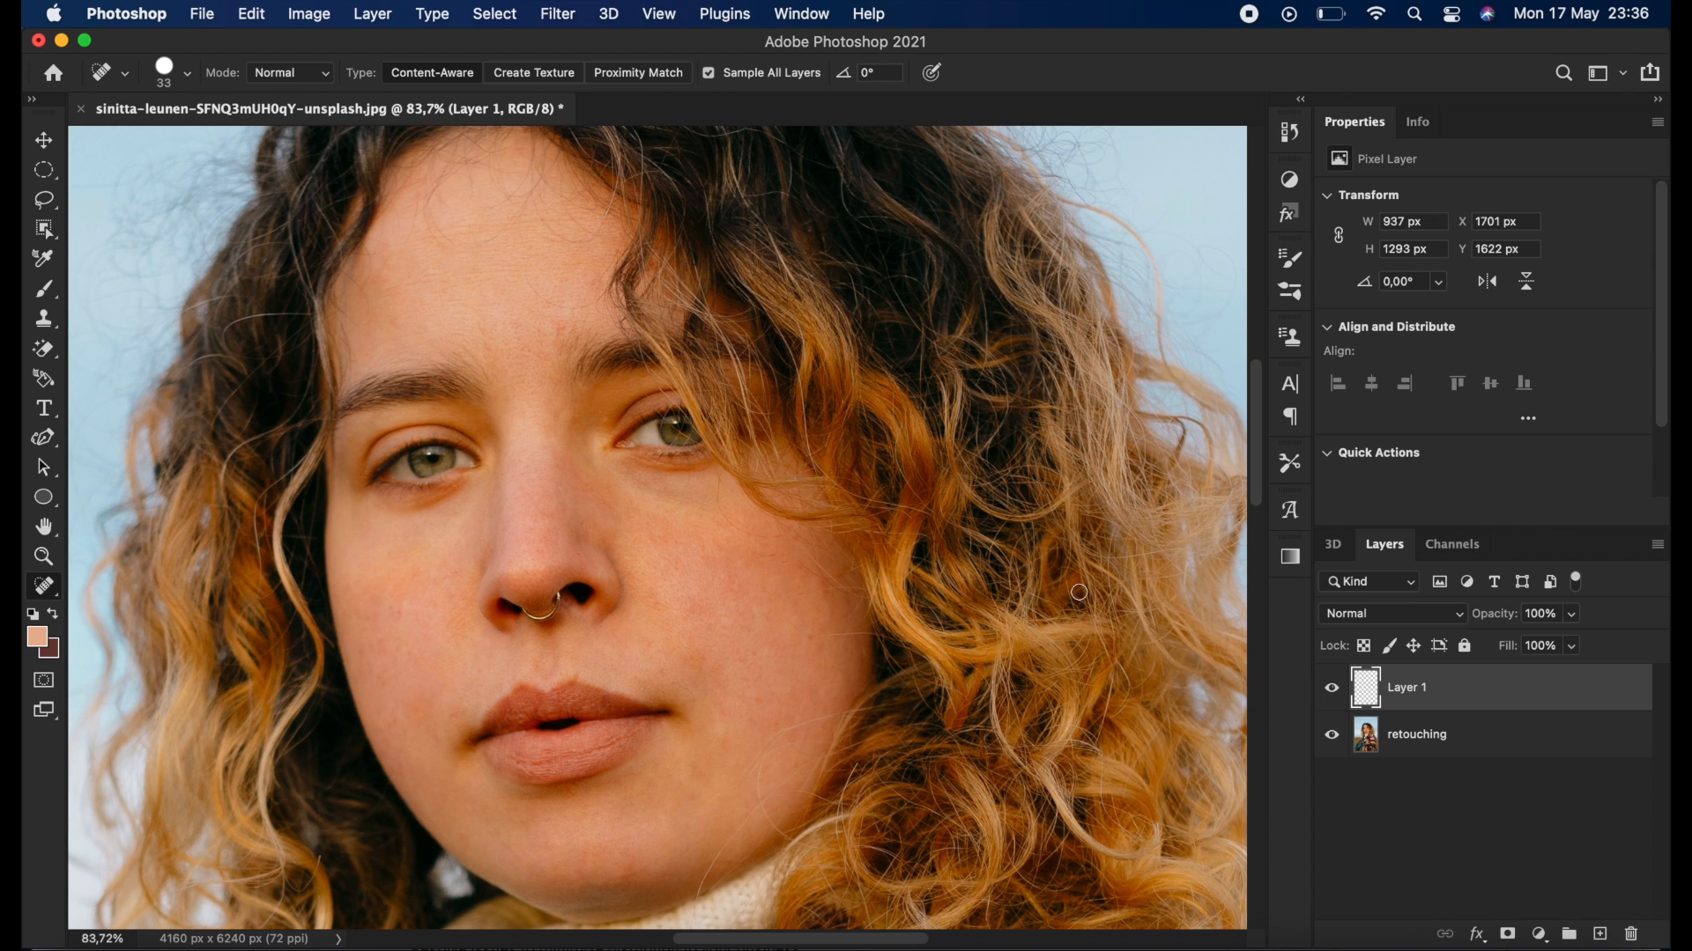
{"action": "left_click", "coordinate": [1333, 692]}
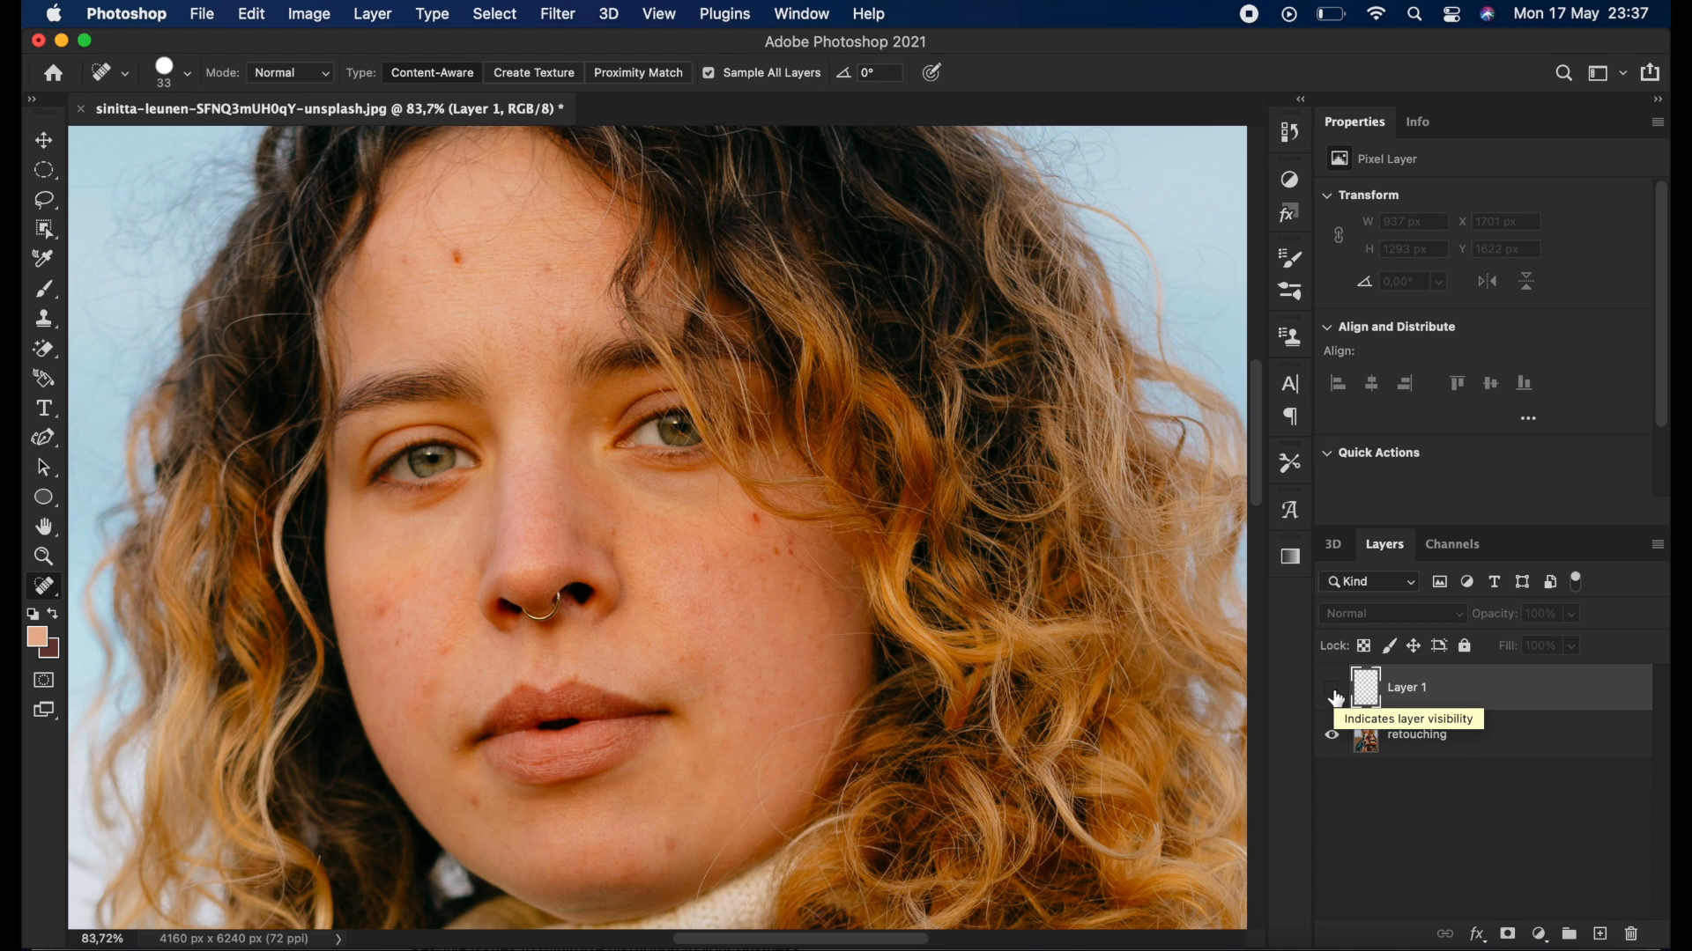
{"action": "left_click", "coordinate": [1334, 693]}
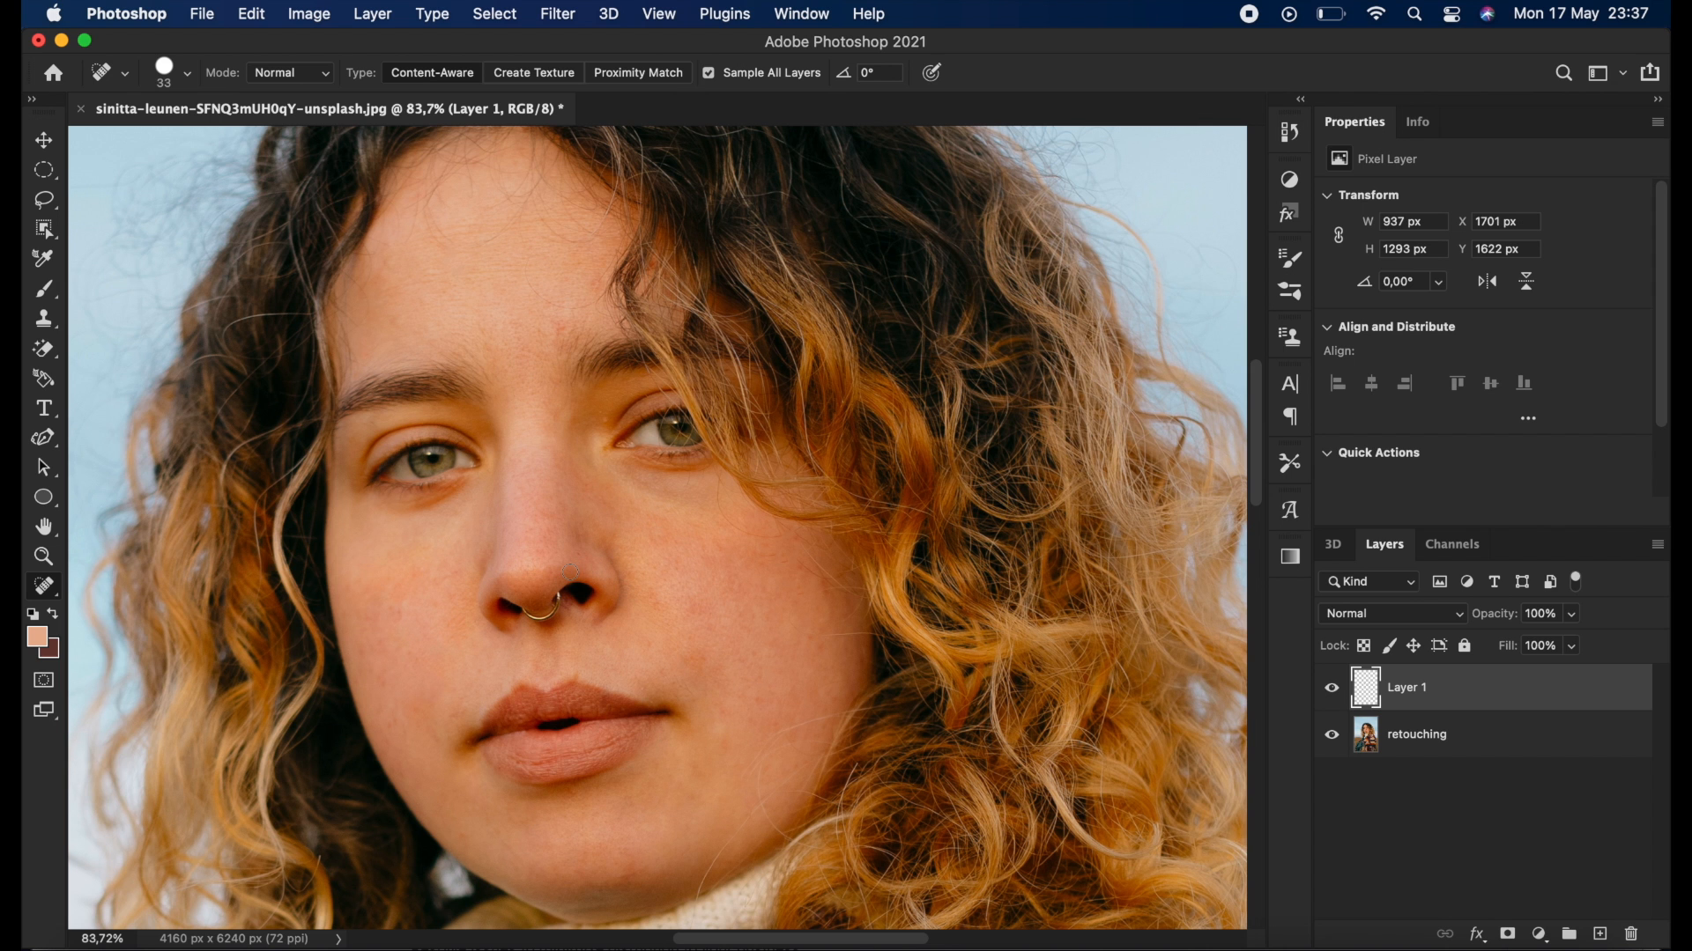
Dismiss the error message, then heal the spot above the eyebrows using the Healing Brush at 41 px with nearby forehead skin as source.
{"action": "scroll", "coordinate": [570, 571], "scroll_direction": "up", "scroll_amount": 3}
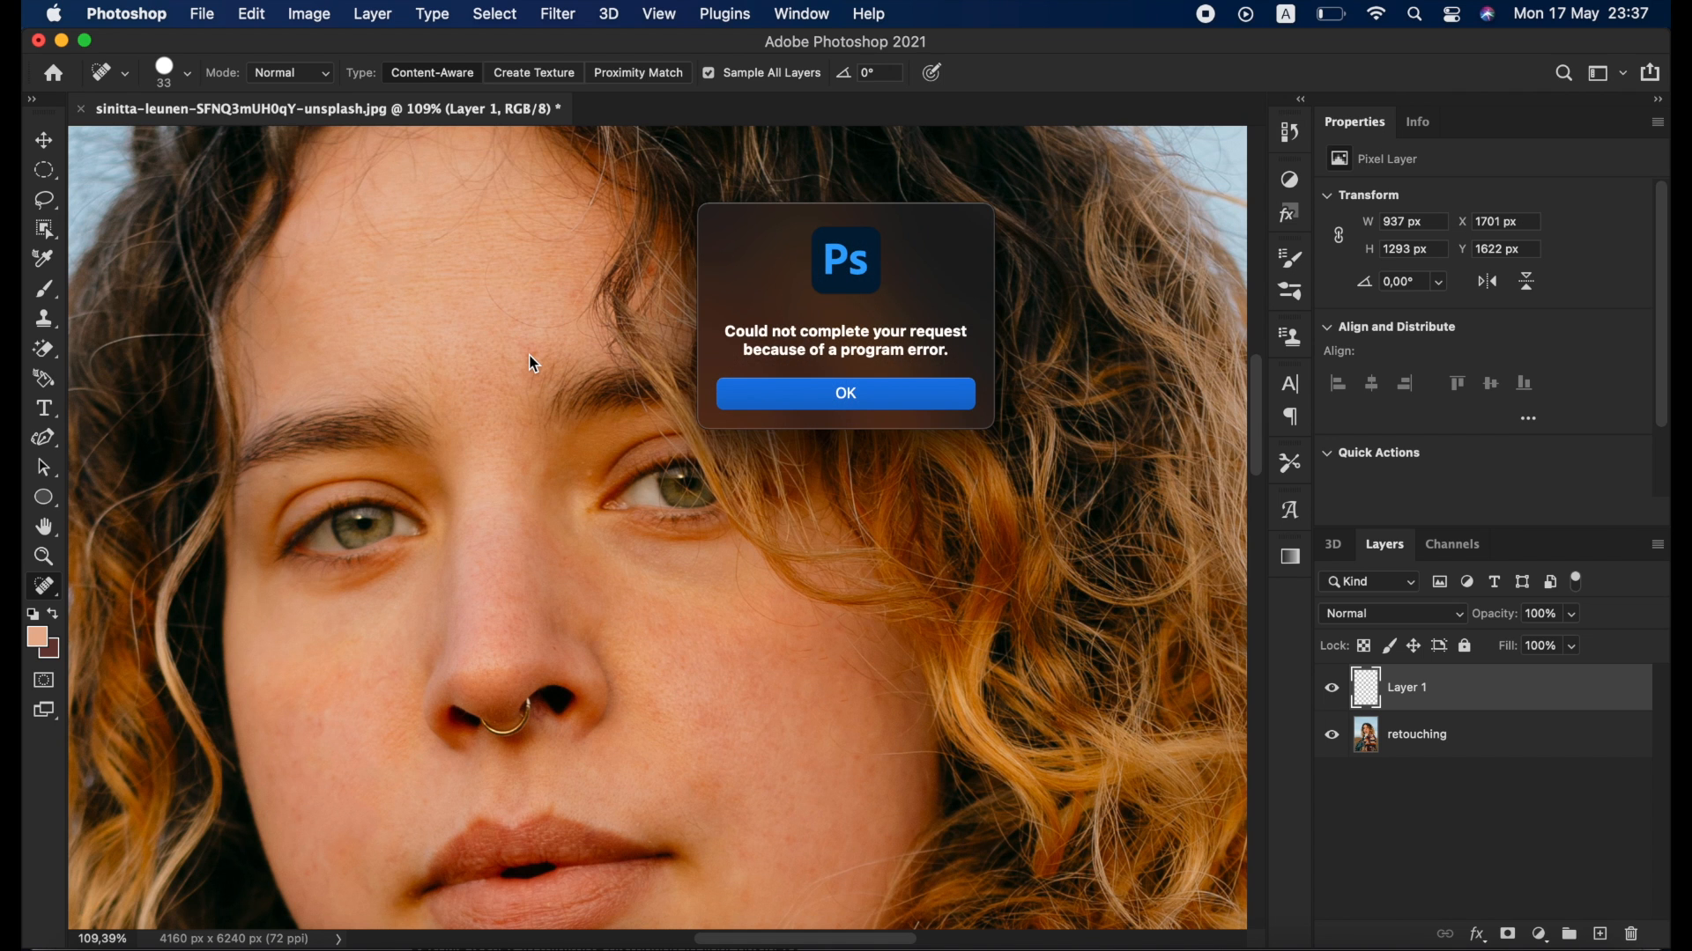
{"action": "left_click", "coordinate": [842, 399]}
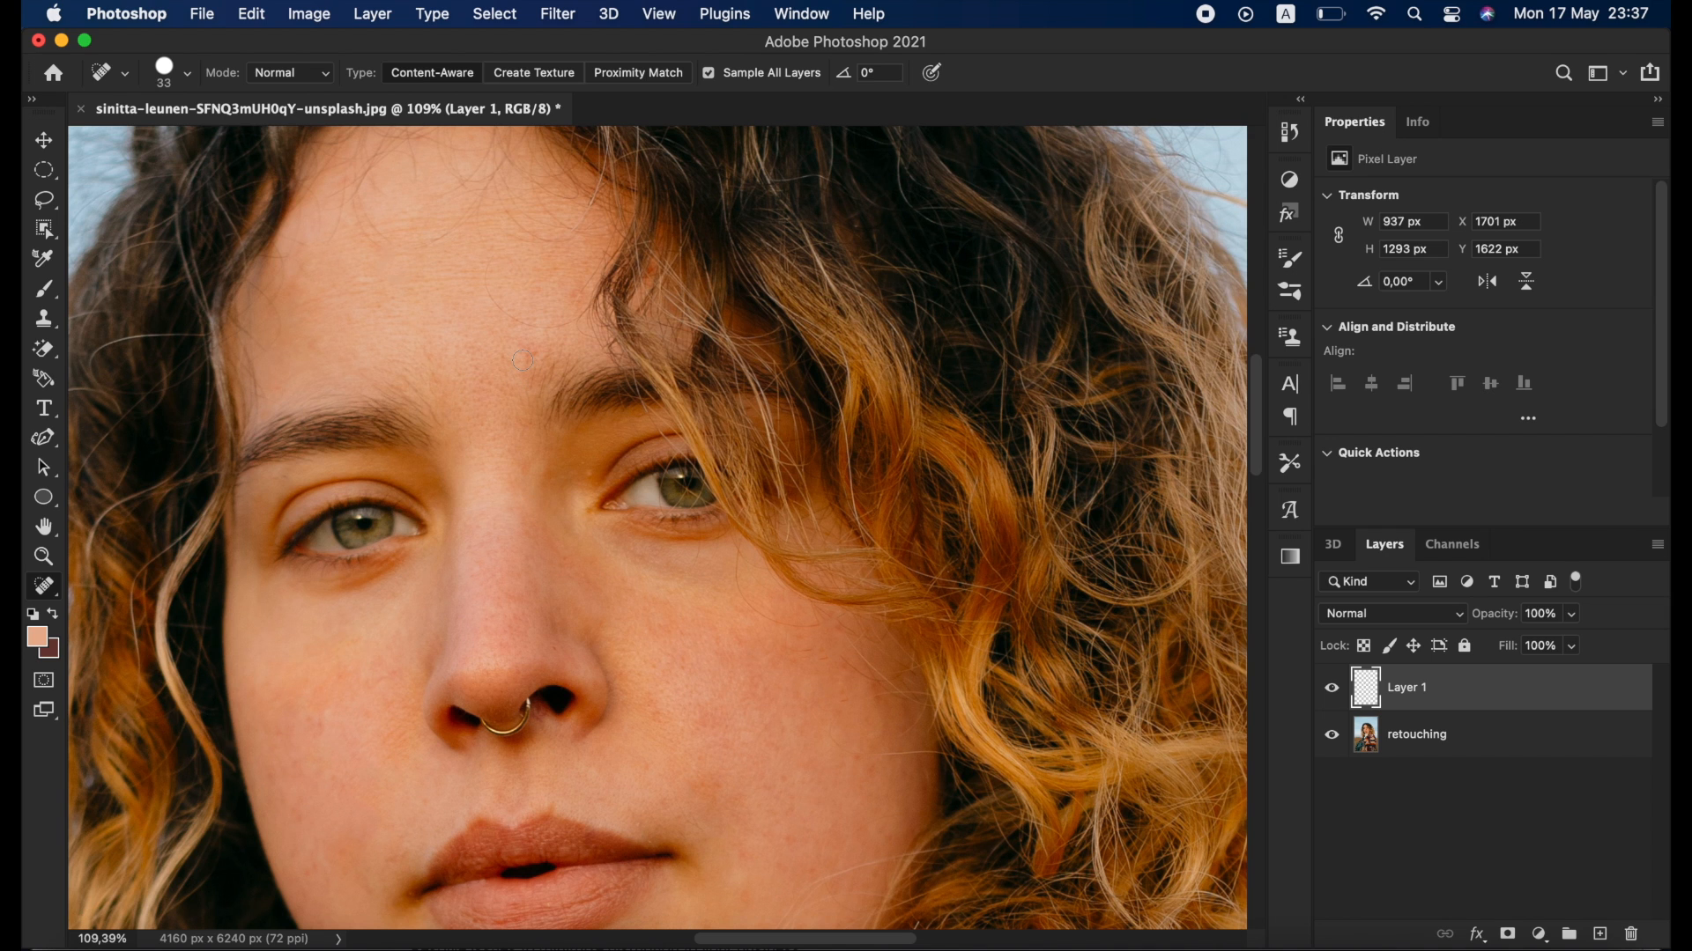
{"action": "right_click", "coordinate": [46, 587]}
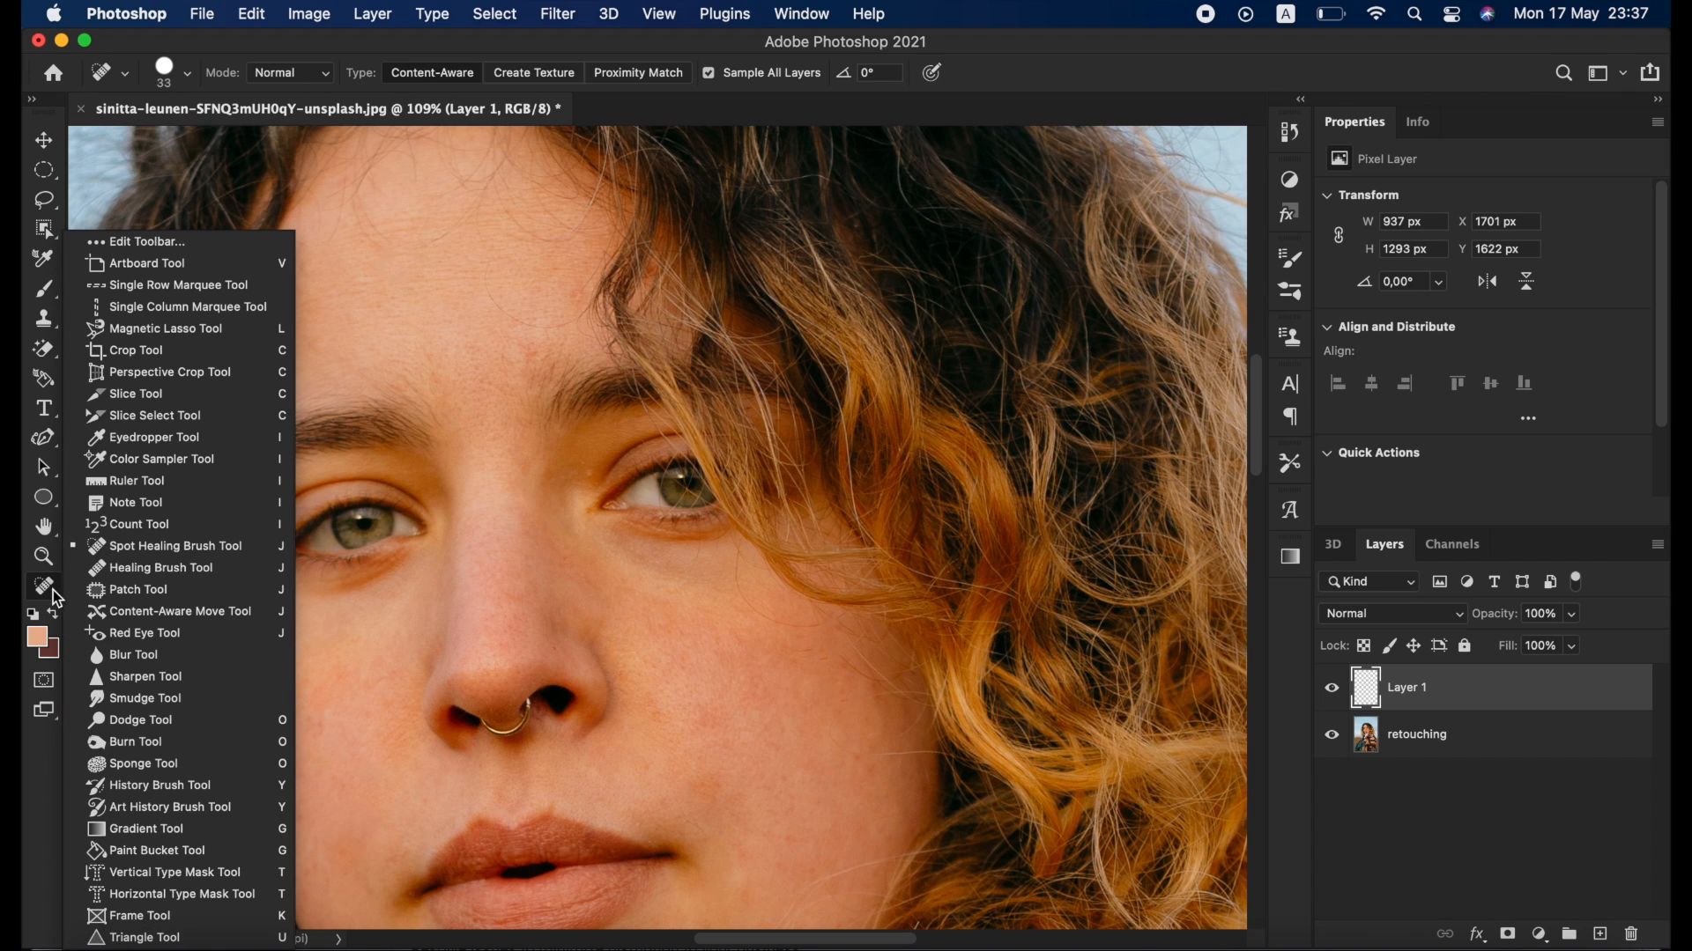
{"action": "left_click", "coordinate": [136, 571]}
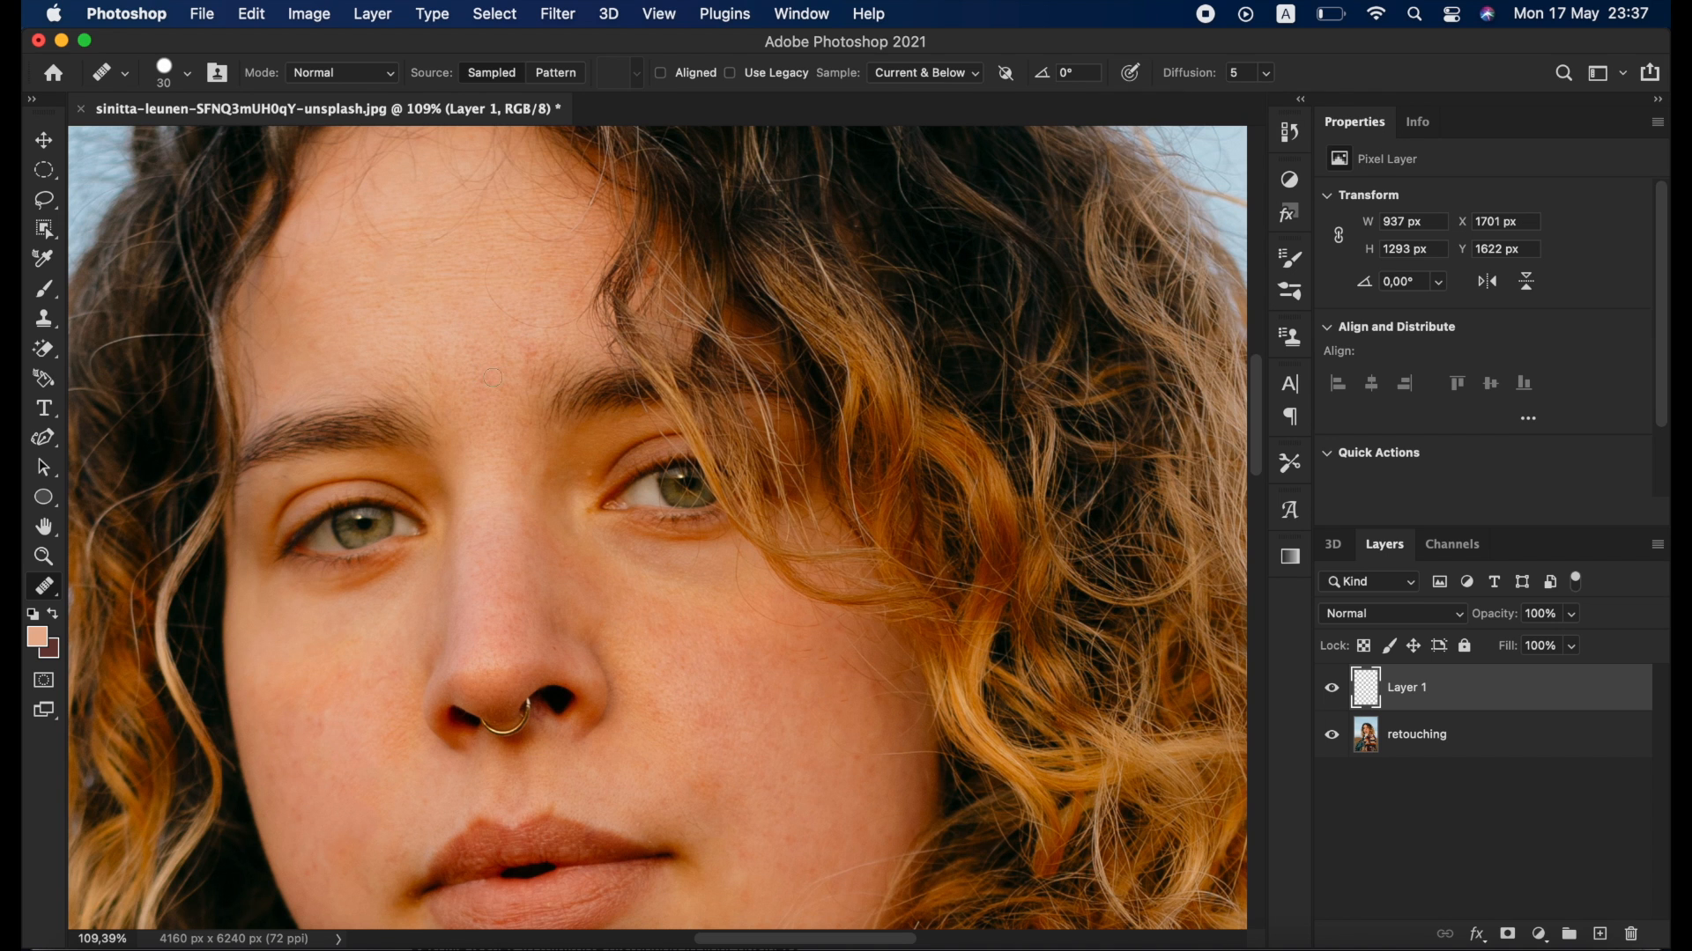
{"action": "mouse_move", "coordinate": [469, 373]}
{"action": "left_mouse_down", "text": "ctrl+alt"}
{"action": "mouse_move", "coordinate": [491, 370]}
{"action": "mouse_move", "coordinate": [475, 366]}
{"action": "left_mouse_up", "text": "ctrl+alt"}
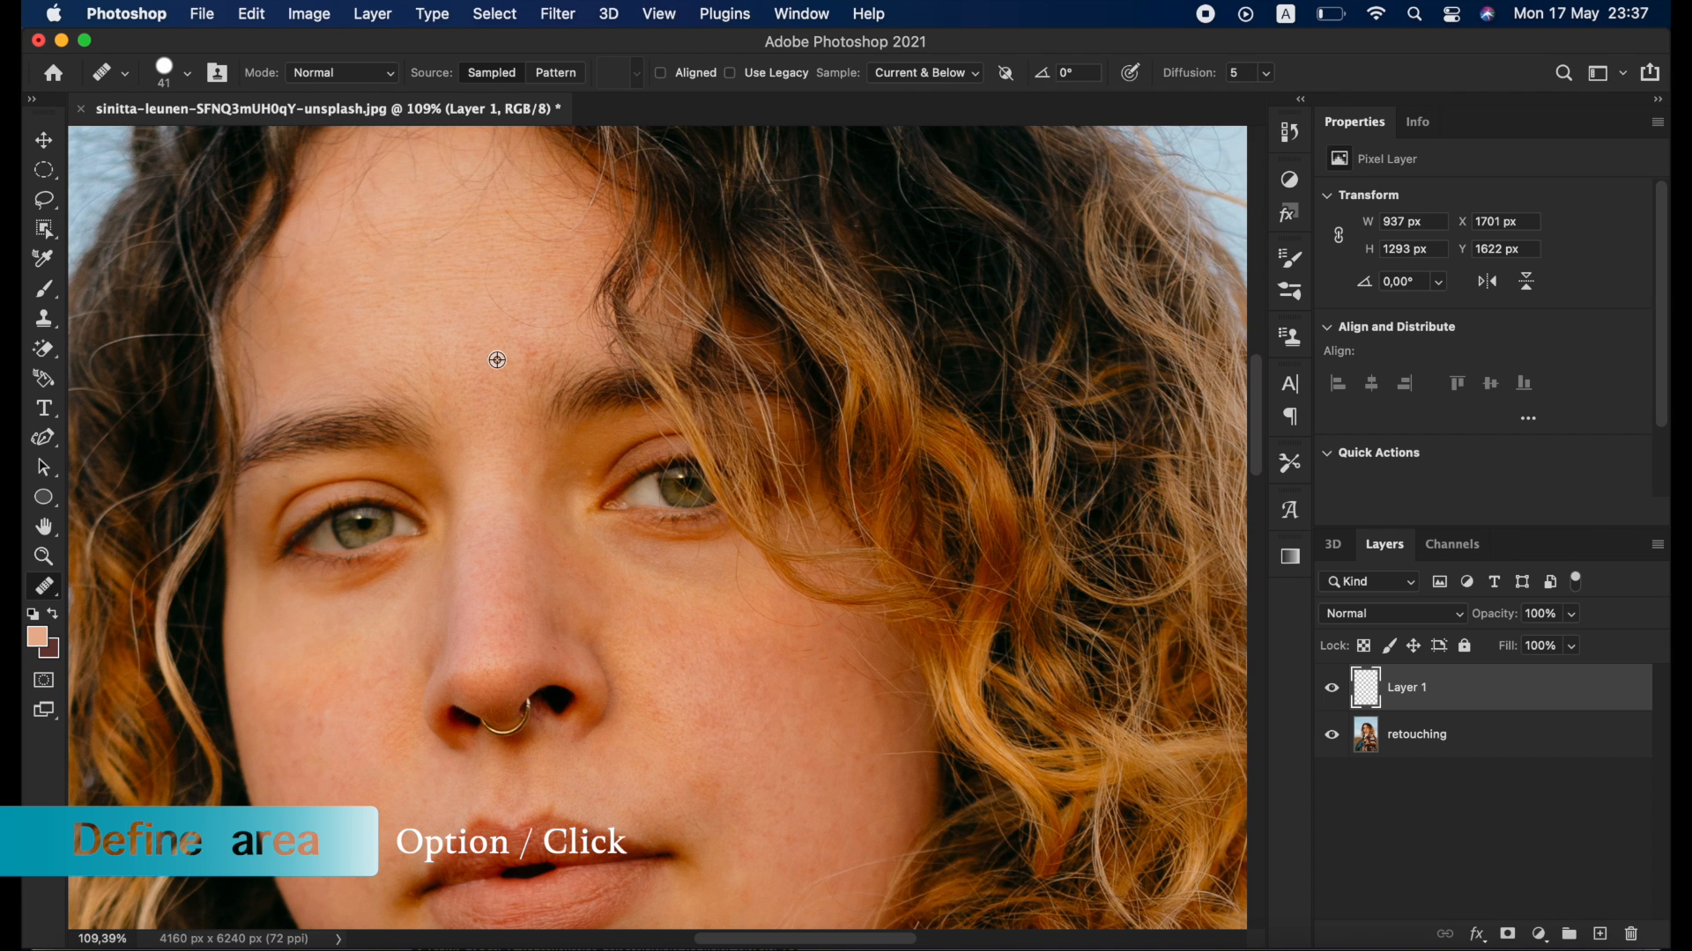
{"action": "left_click", "coordinate": [496, 345], "text": "alt"}
{"action": "left_click", "coordinate": [524, 355]}
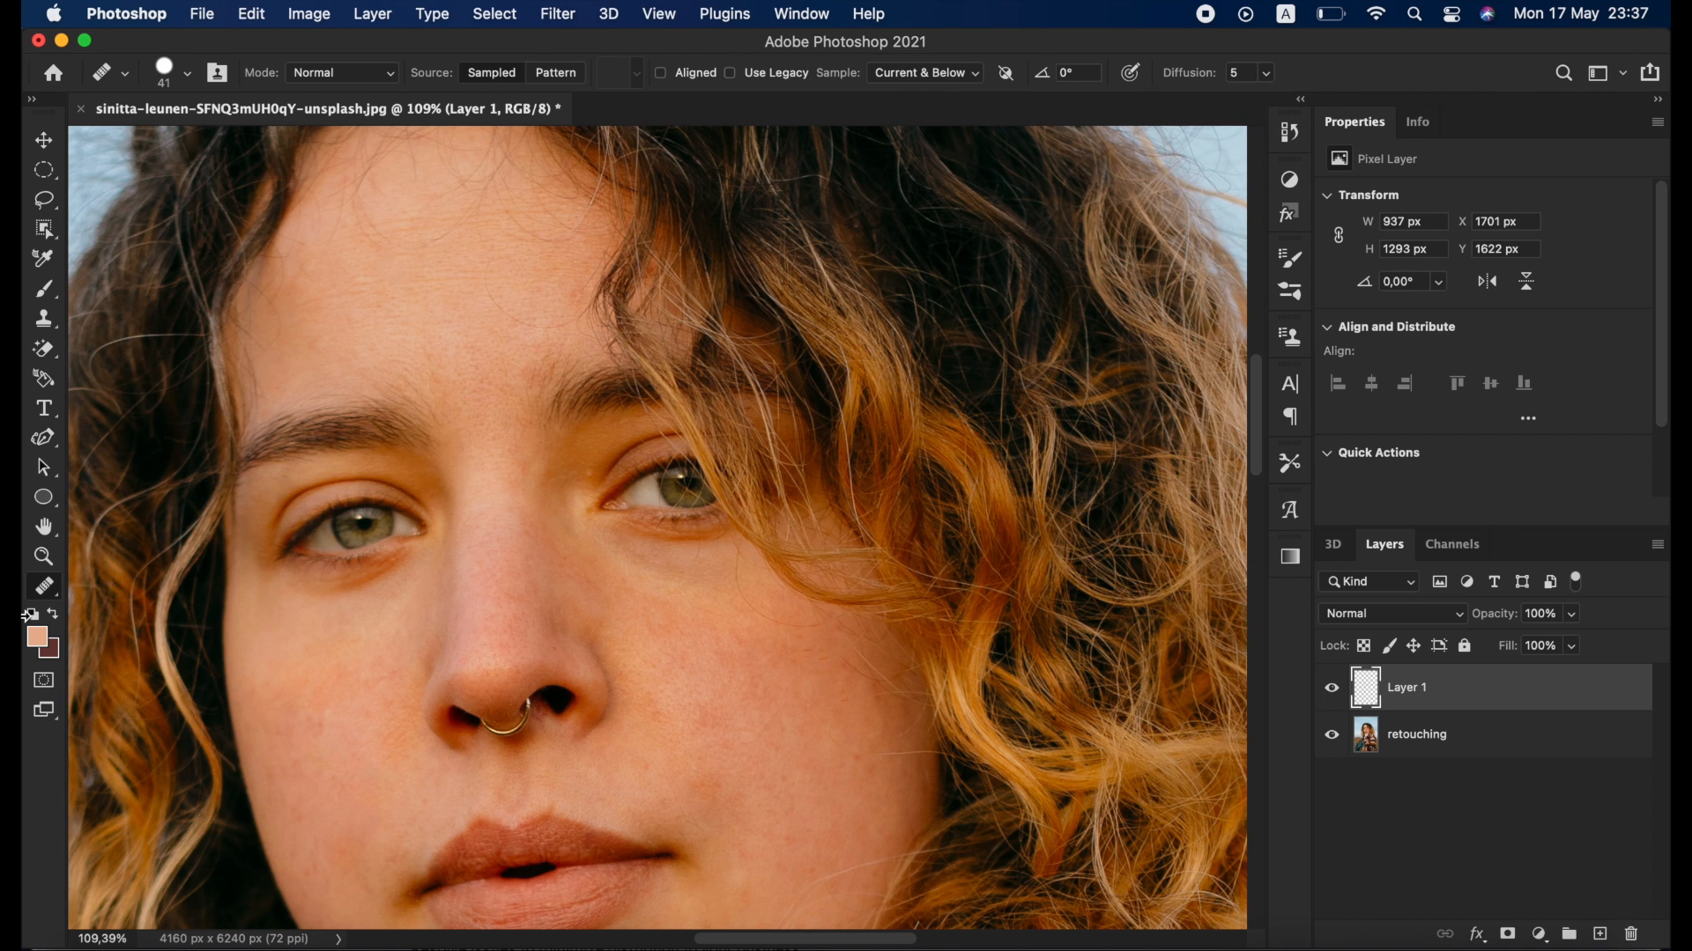
{"action": "right_click", "coordinate": [46, 588]}
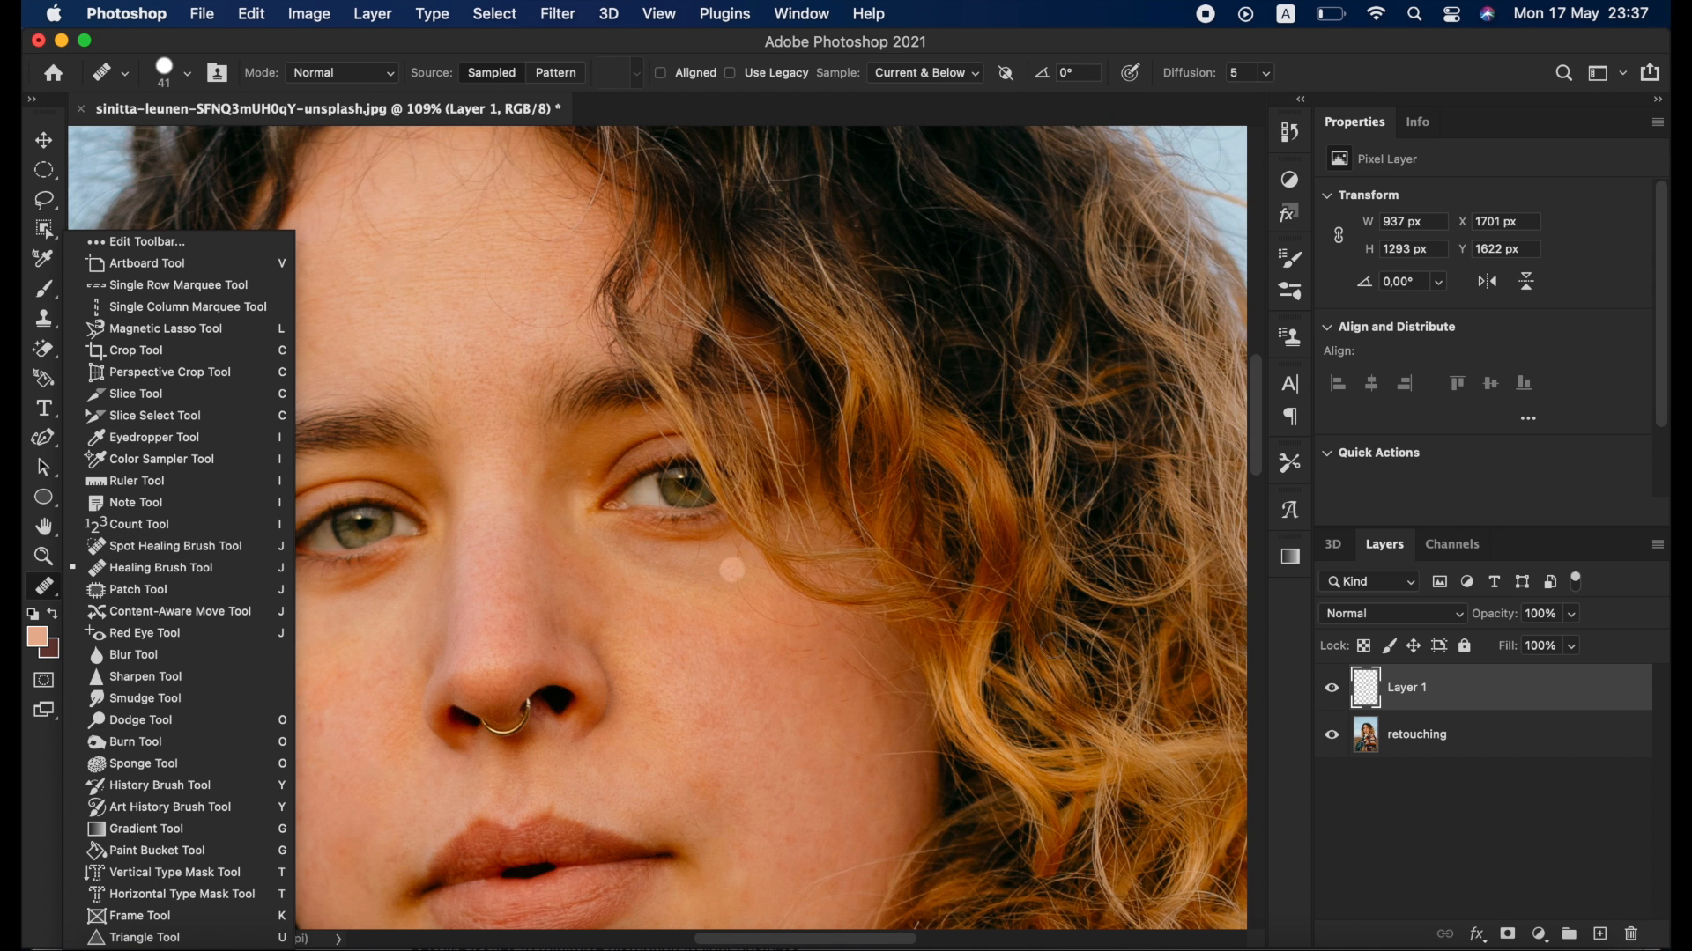
{"action": "left_click", "coordinate": [1409, 804]}
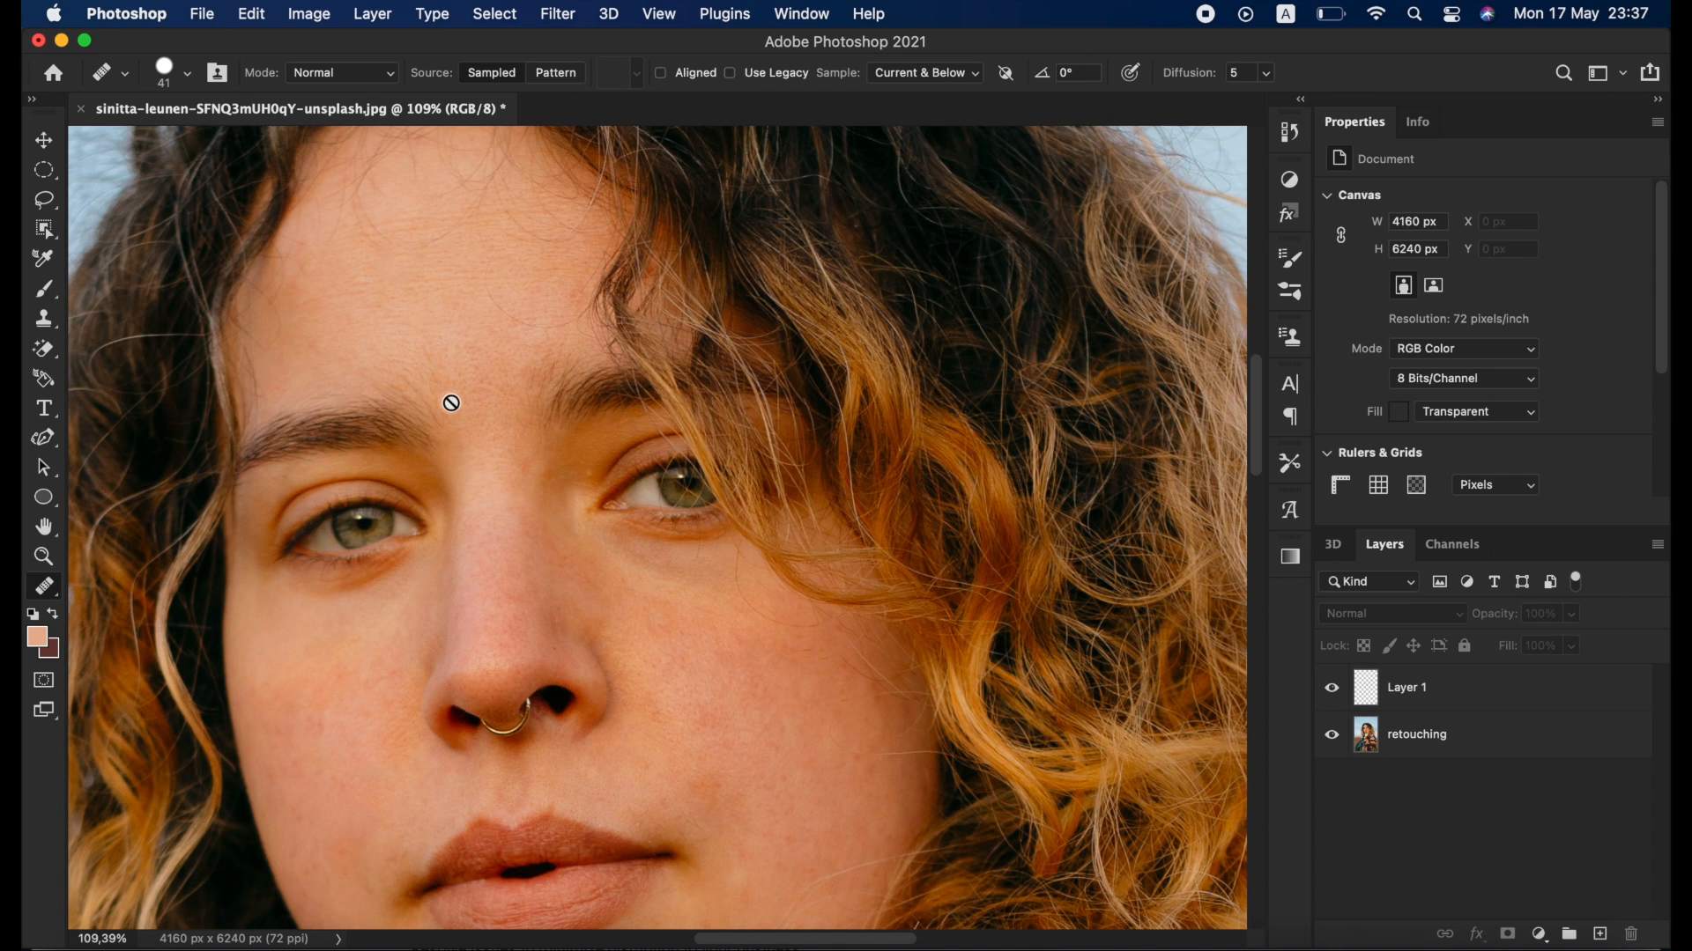
{"action": "scroll", "coordinate": [449, 400], "scroll_direction": "down", "scroll_amount": 3}
{"action": "scroll", "coordinate": [457, 672], "scroll_direction": "down", "scroll_amount": 1}
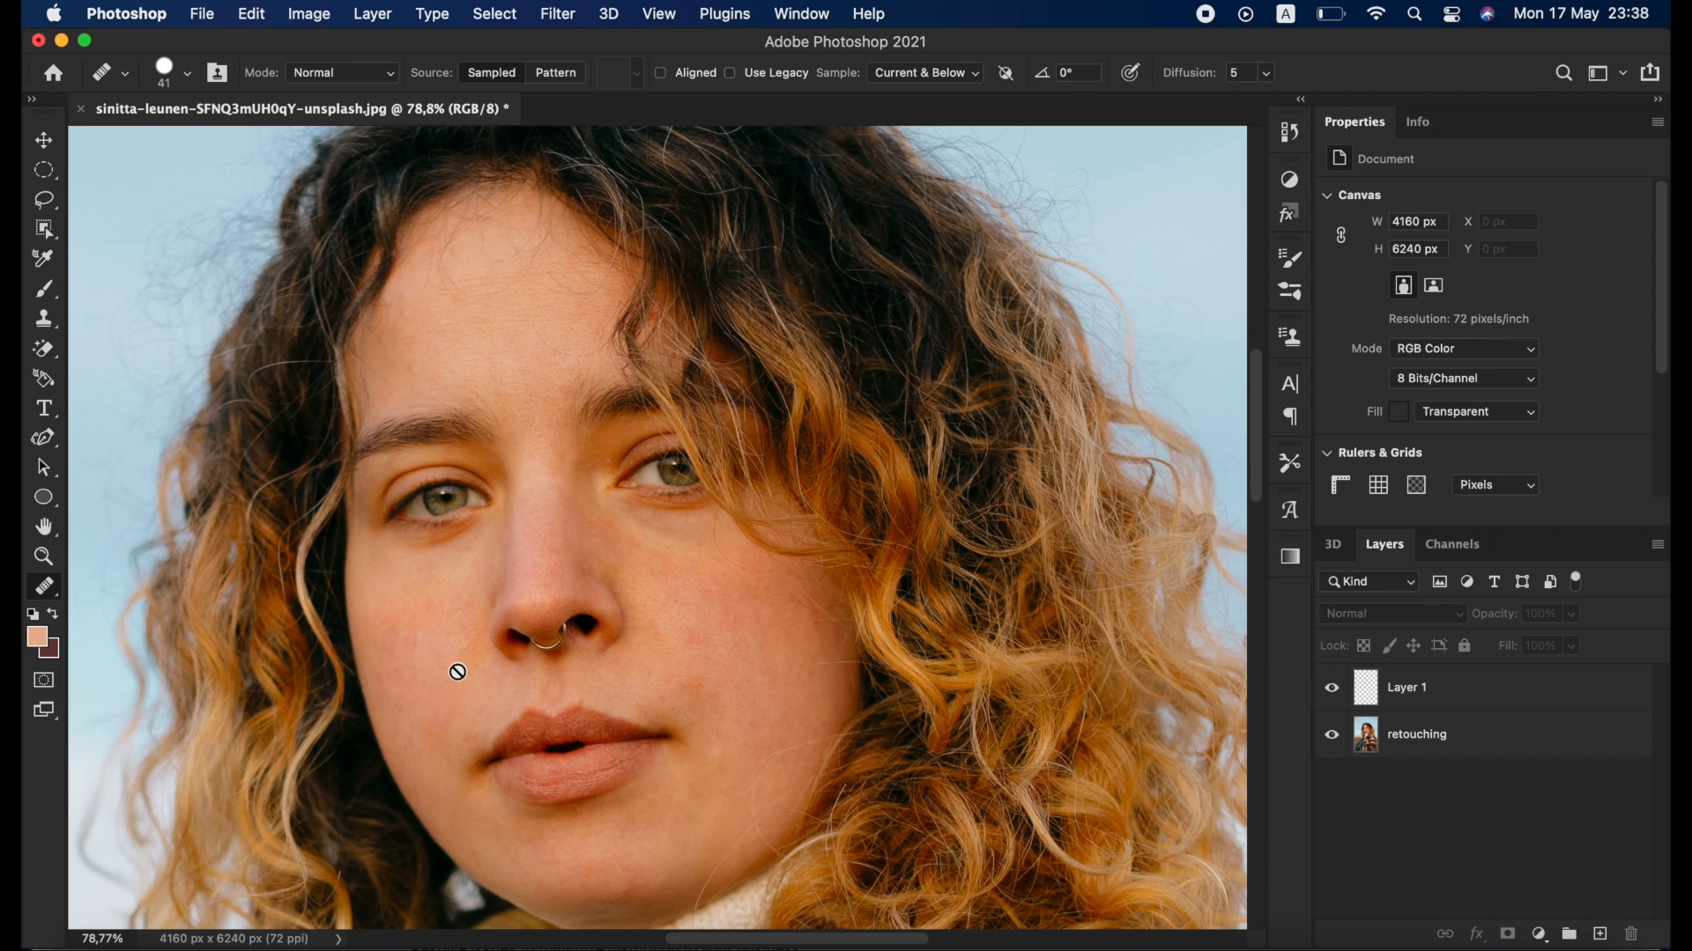
{"action": "left_click", "coordinate": [498, 646]}
{"action": "scroll", "coordinate": [656, 687], "scroll_direction": "up", "scroll_amount": 3}
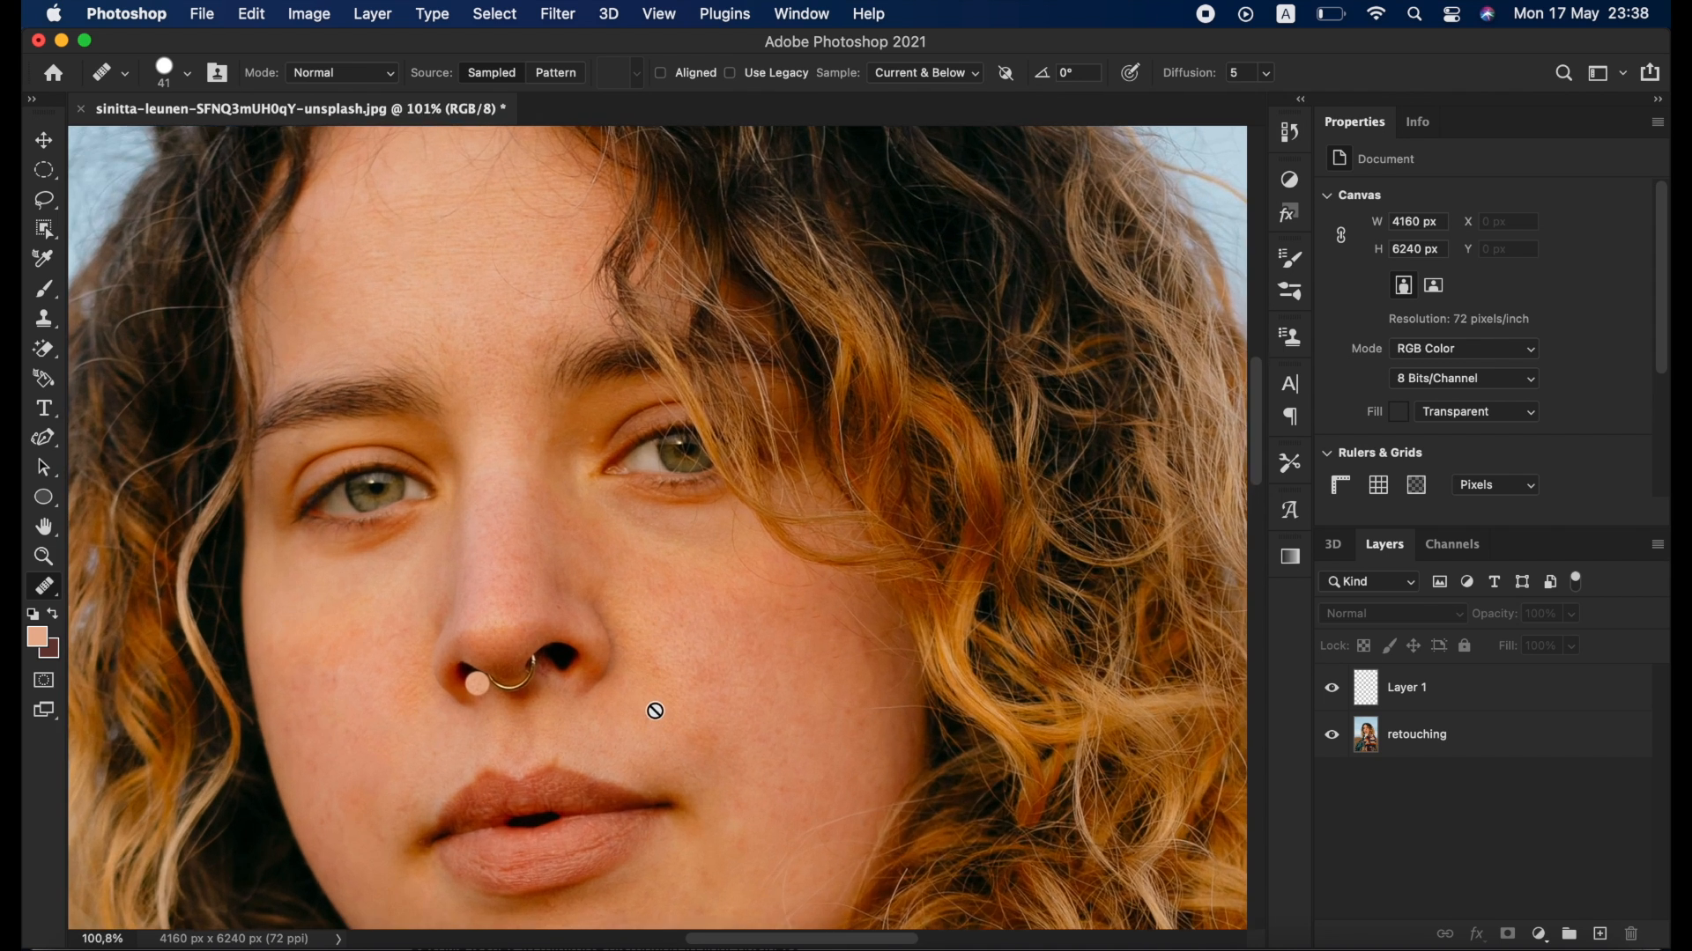
{"action": "scroll", "coordinate": [743, 760], "scroll_direction": "down", "scroll_amount": 1}
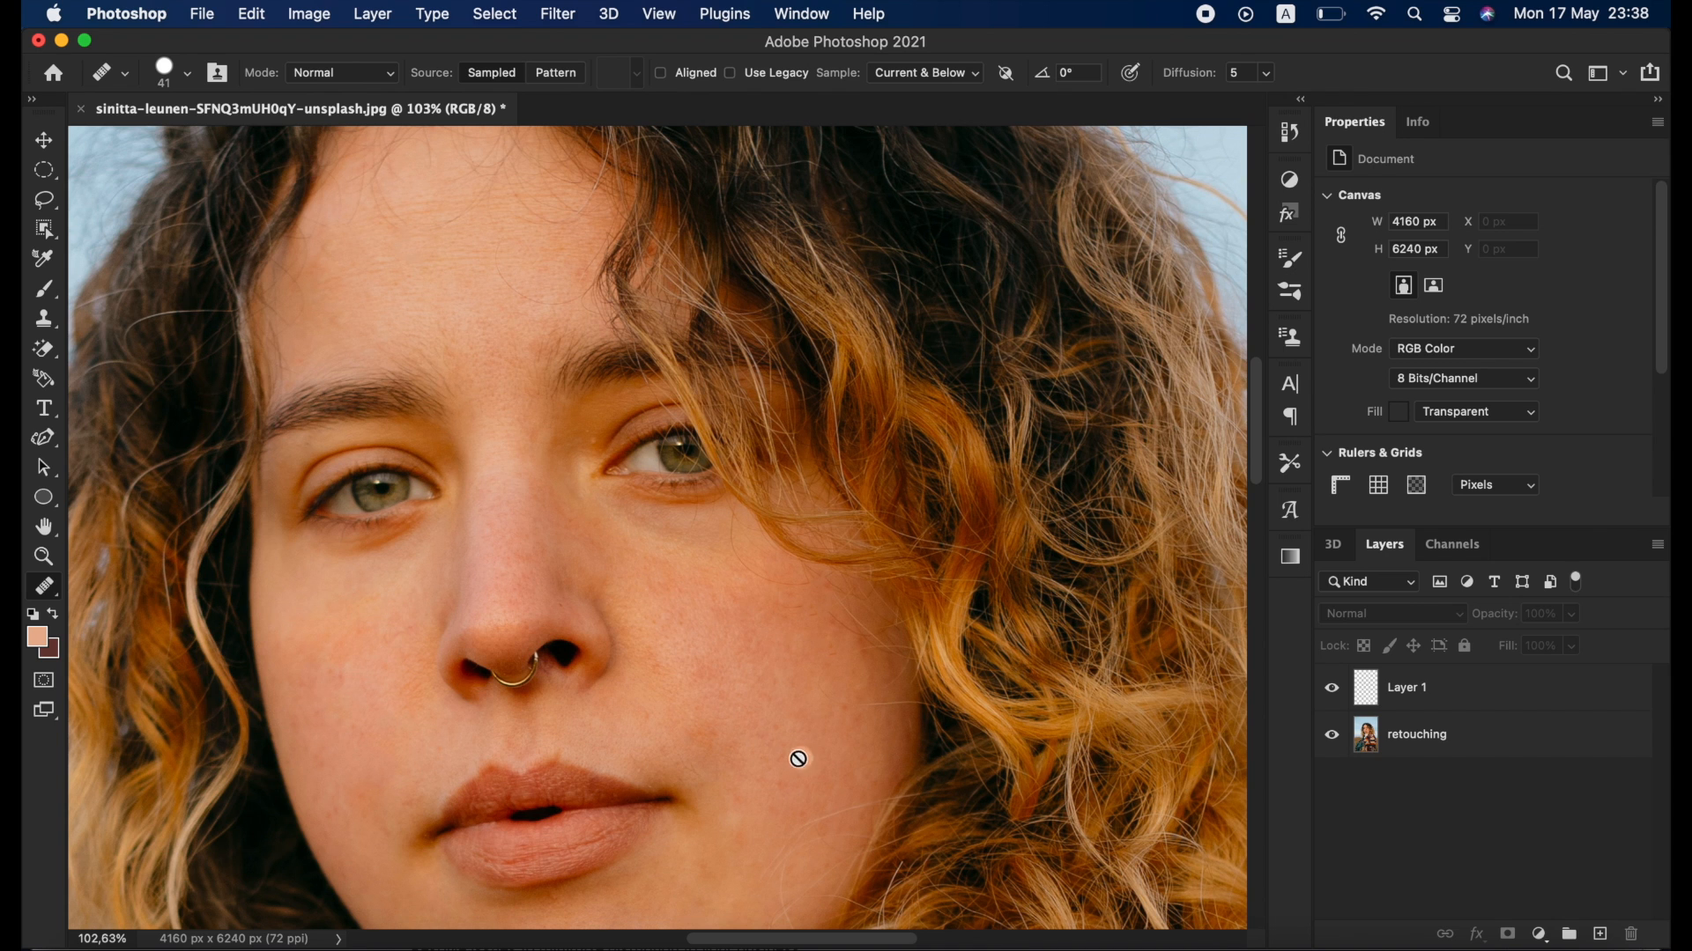
Switch back to the Spot Healing Brush and make Layer 1 the active layer.
{"action": "right_click", "coordinate": [44, 586]}
{"action": "left_click", "coordinate": [132, 546]}
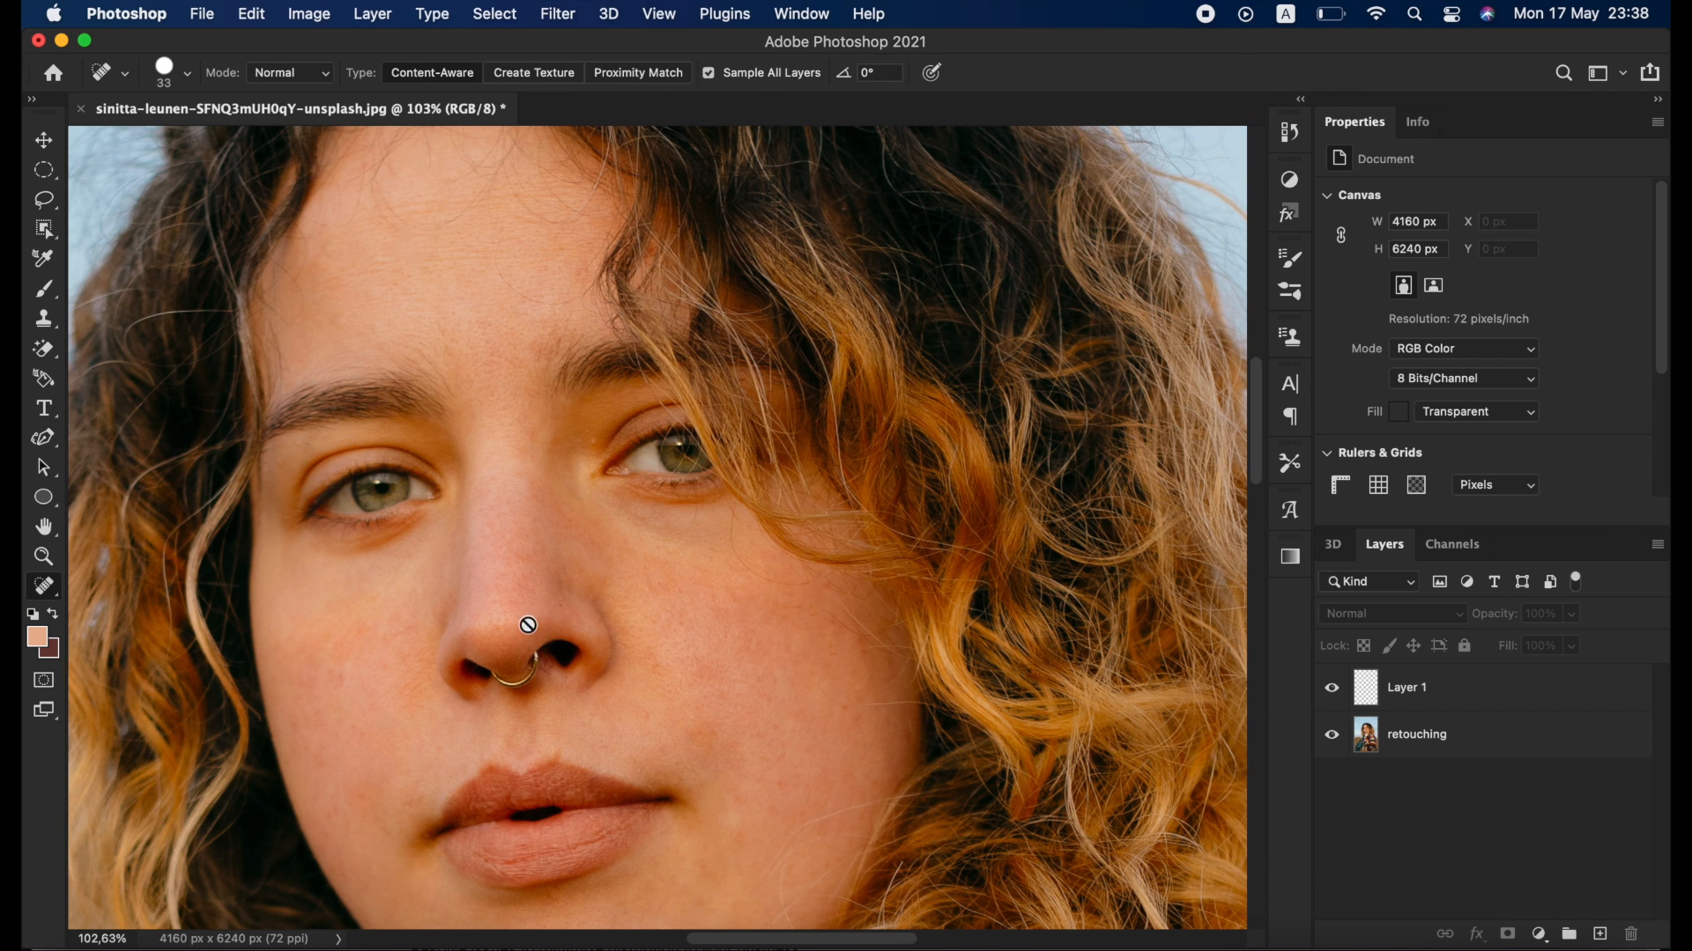
{"action": "left_click", "coordinate": [1439, 746]}
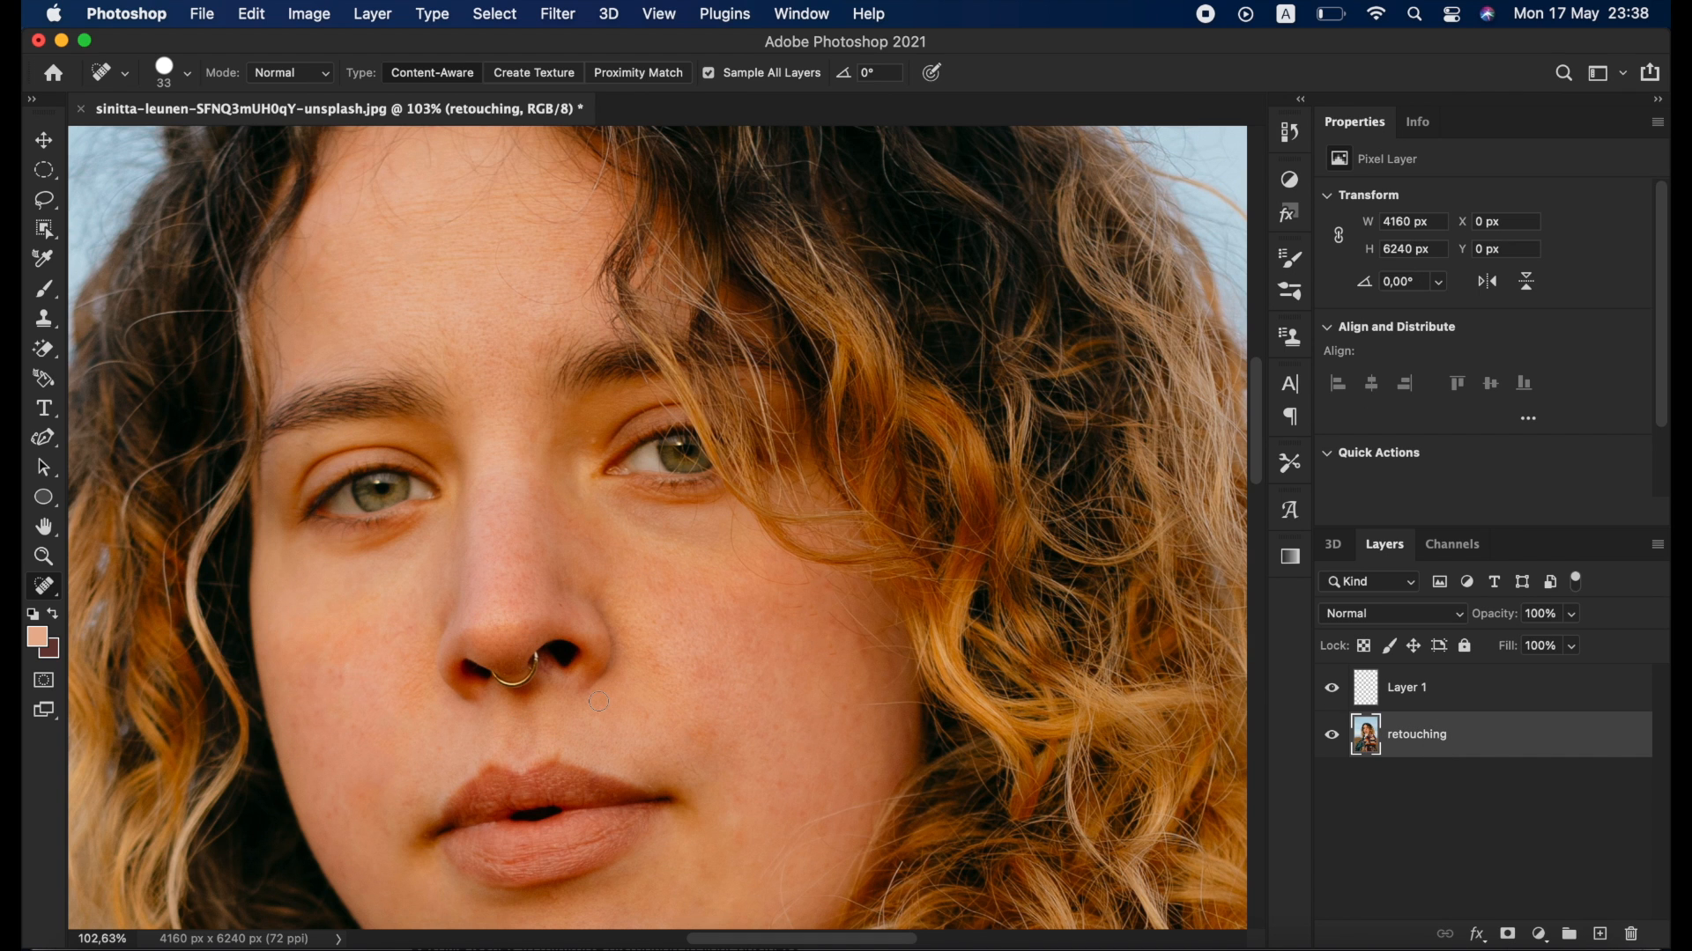
{"action": "left_click", "coordinate": [1418, 690]}
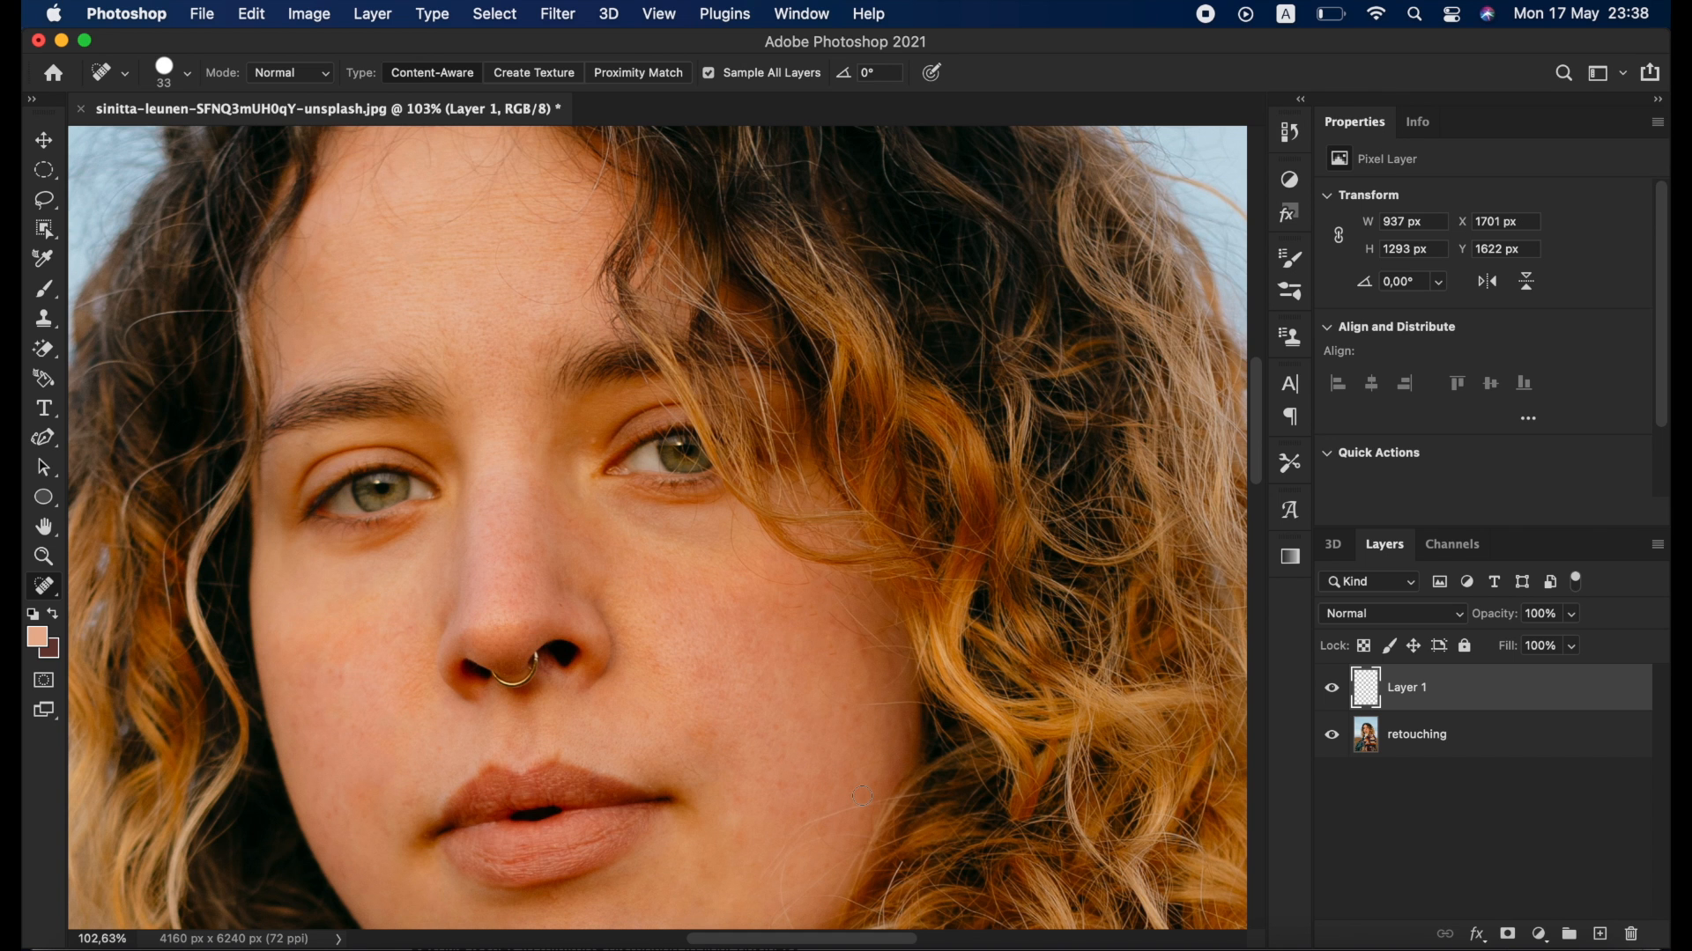
Try Spot Healing Brush sizes between 21 and 131 px over the face, leaving the brush at 79 px.
{"action": "mouse_move", "coordinate": [696, 724]}
{"action": "left_mouse_down"}
{"action": "mouse_move", "coordinate": [752, 740]}
{"action": "mouse_move", "coordinate": [722, 747]}
{"action": "left_mouse_up"}
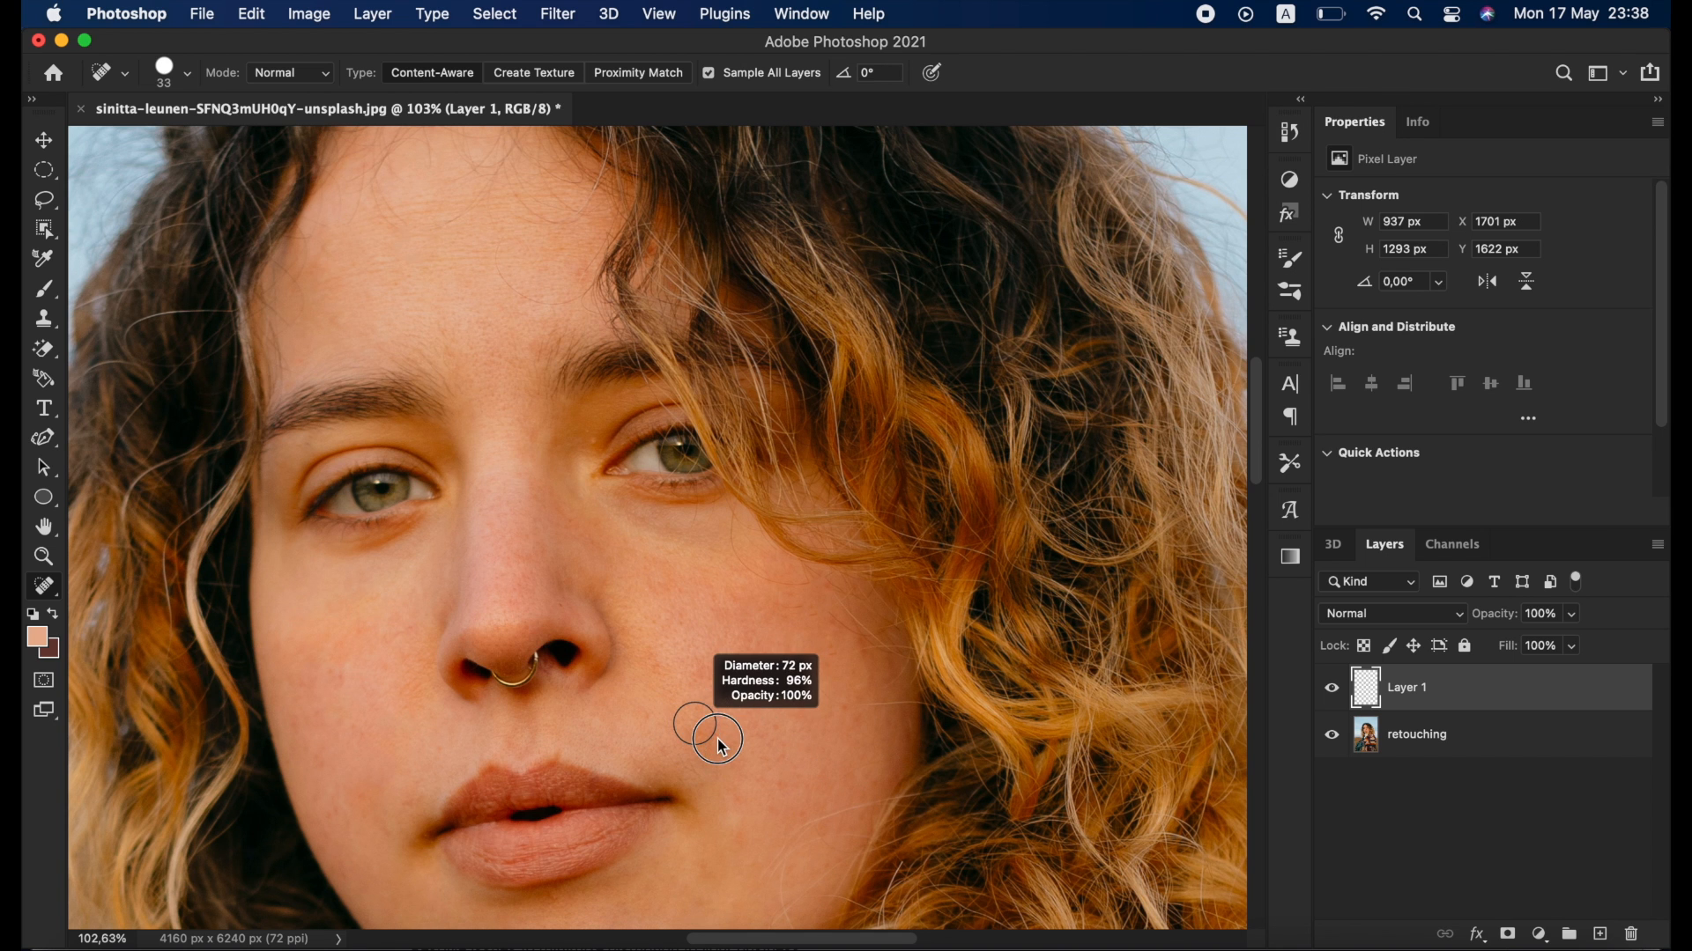
{"action": "scroll", "coordinate": [467, 690], "scroll_direction": "down", "scroll_amount": 5}
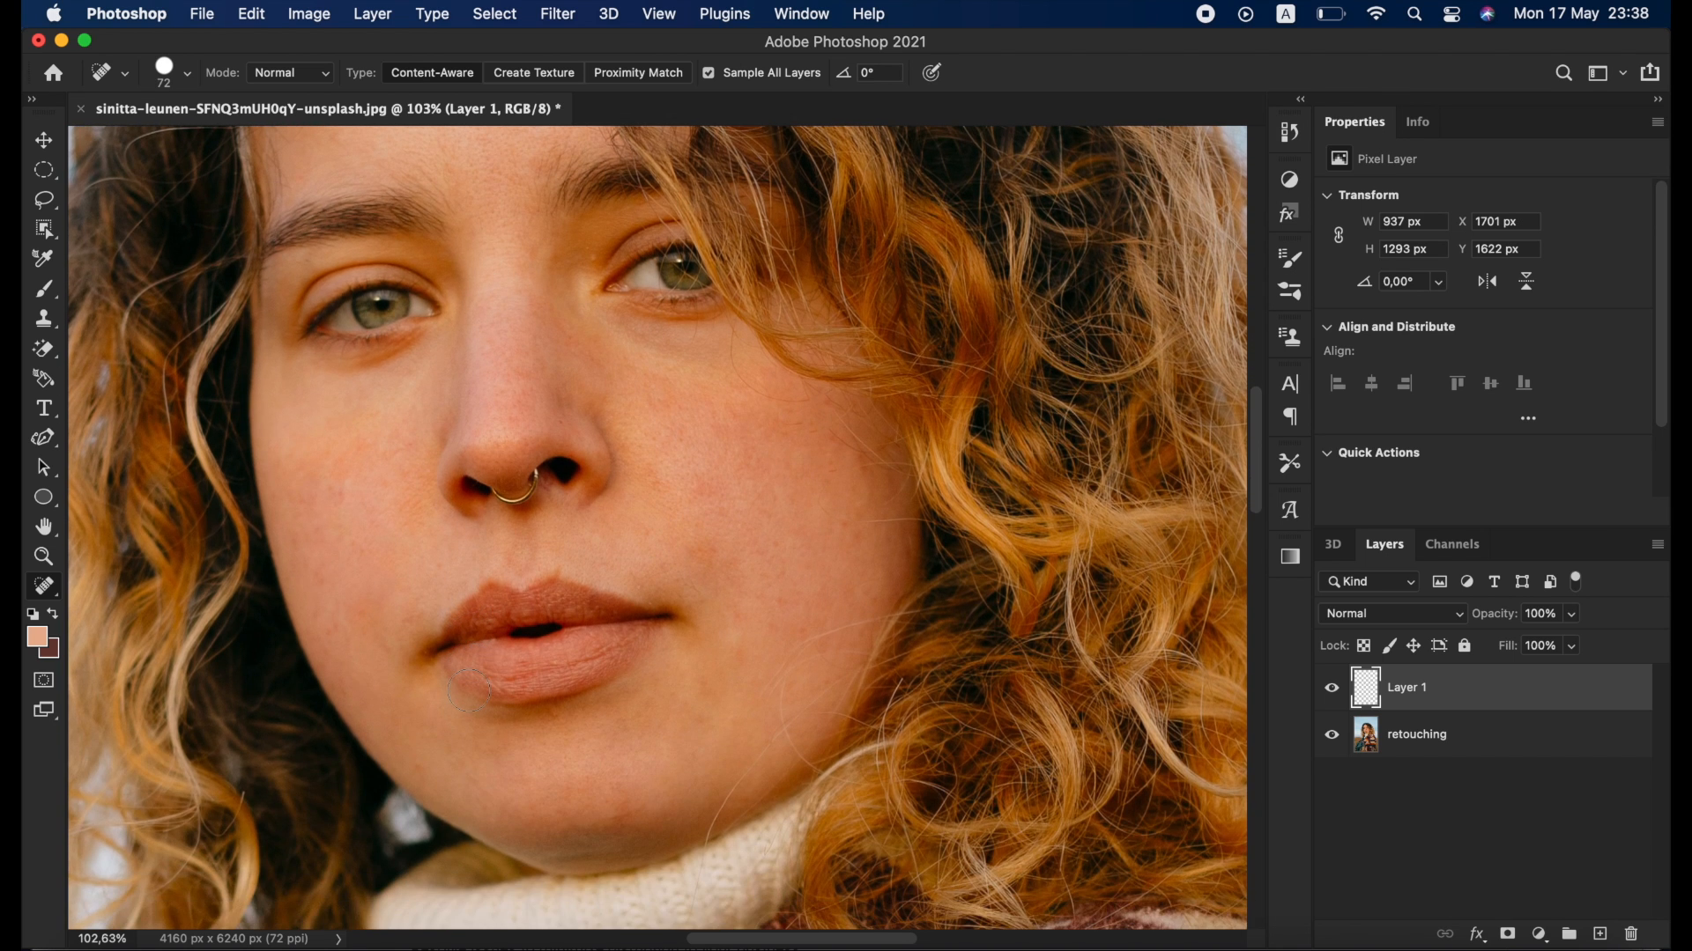
{"action": "scroll", "coordinate": [467, 690], "scroll_direction": "down", "scroll_amount": 2}
{"action": "left_click_drag", "start_coordinate": [382, 564], "coordinate": [374, 569]}
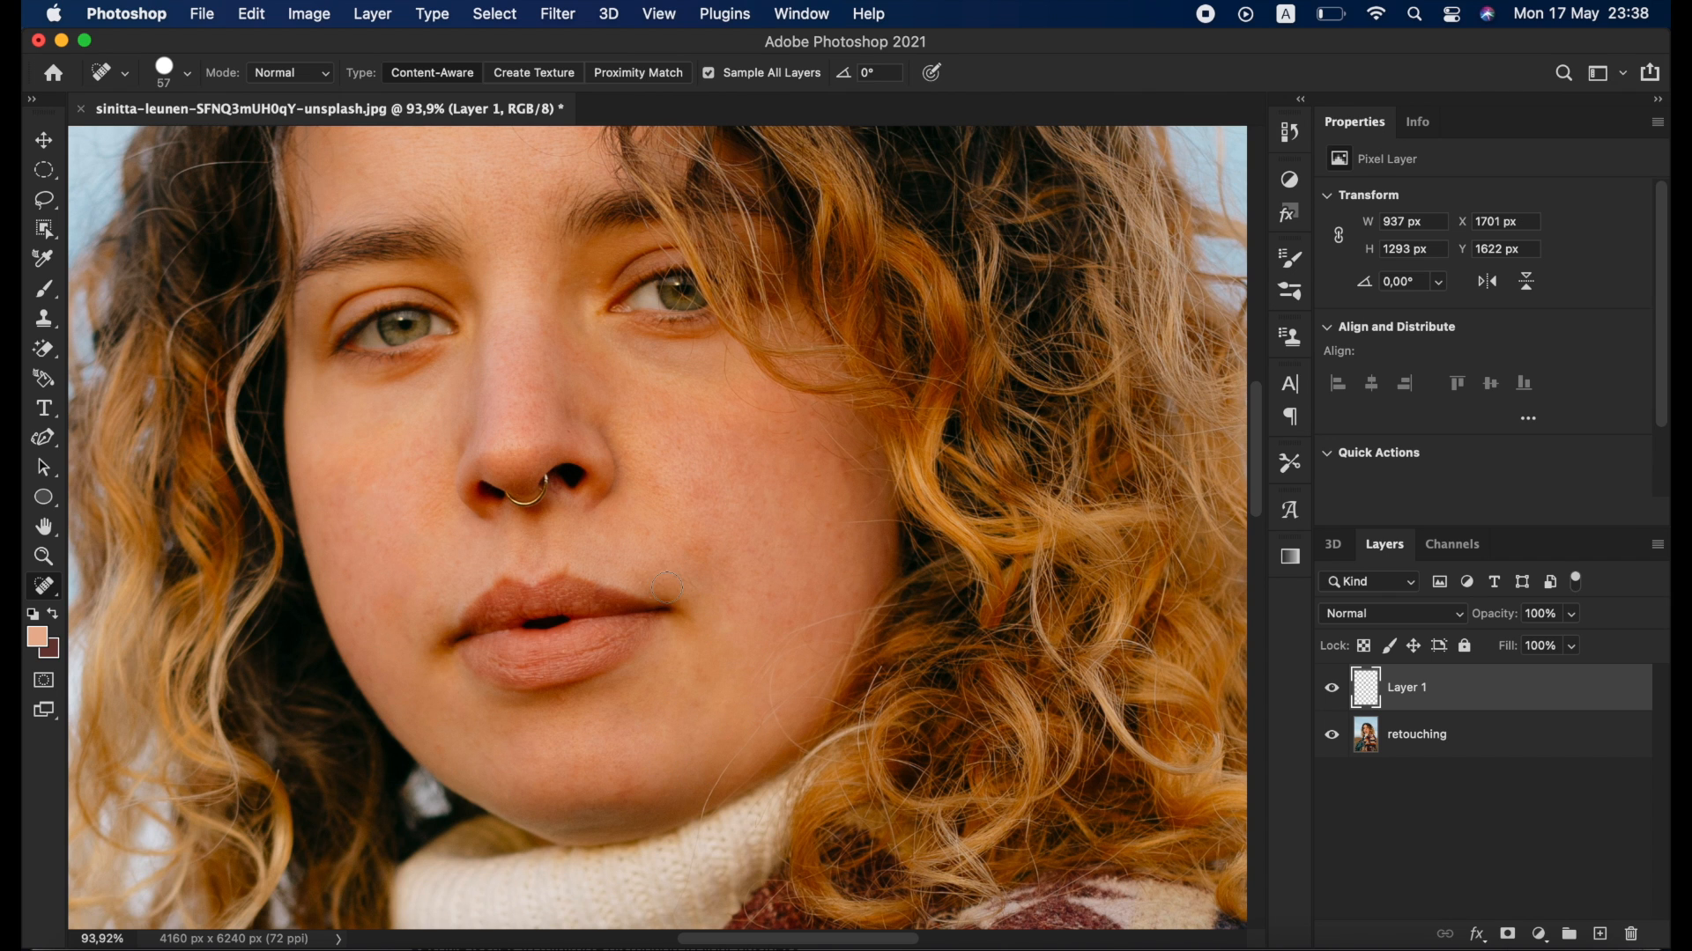
{"action": "scroll", "coordinate": [582, 363], "scroll_direction": "up", "scroll_amount": 5}
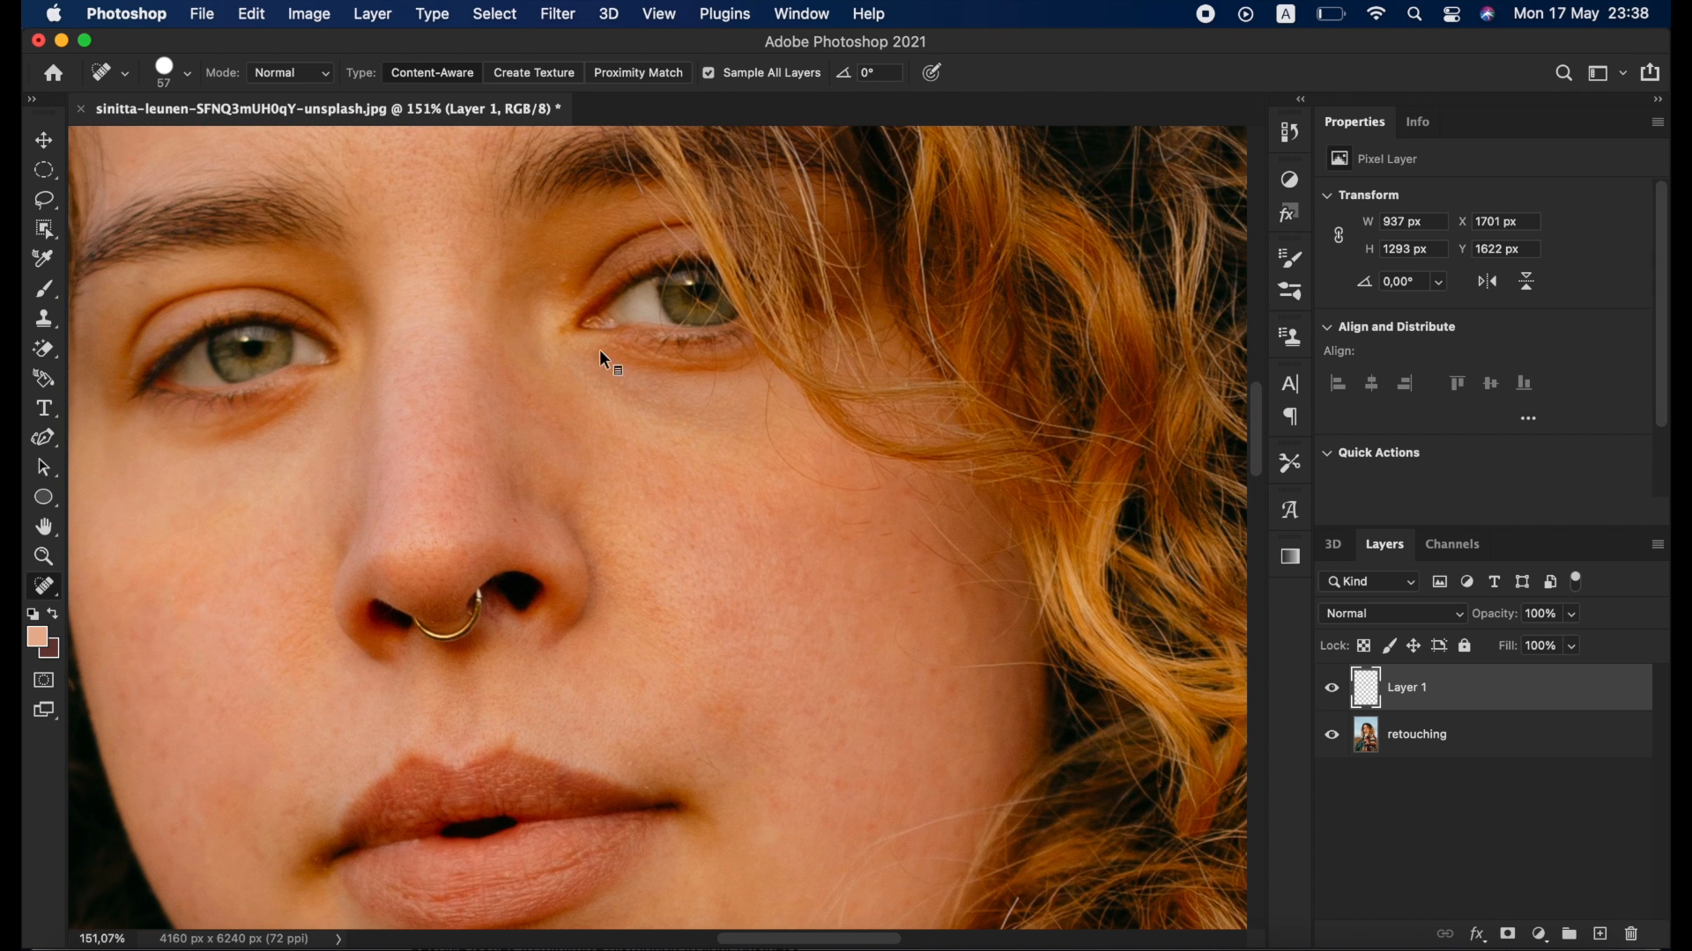
{"action": "left_click_drag", "start_coordinate": [555, 340], "coordinate": [540, 345]}
{"action": "scroll", "coordinate": [564, 451], "scroll_direction": "down", "scroll_amount": 5}
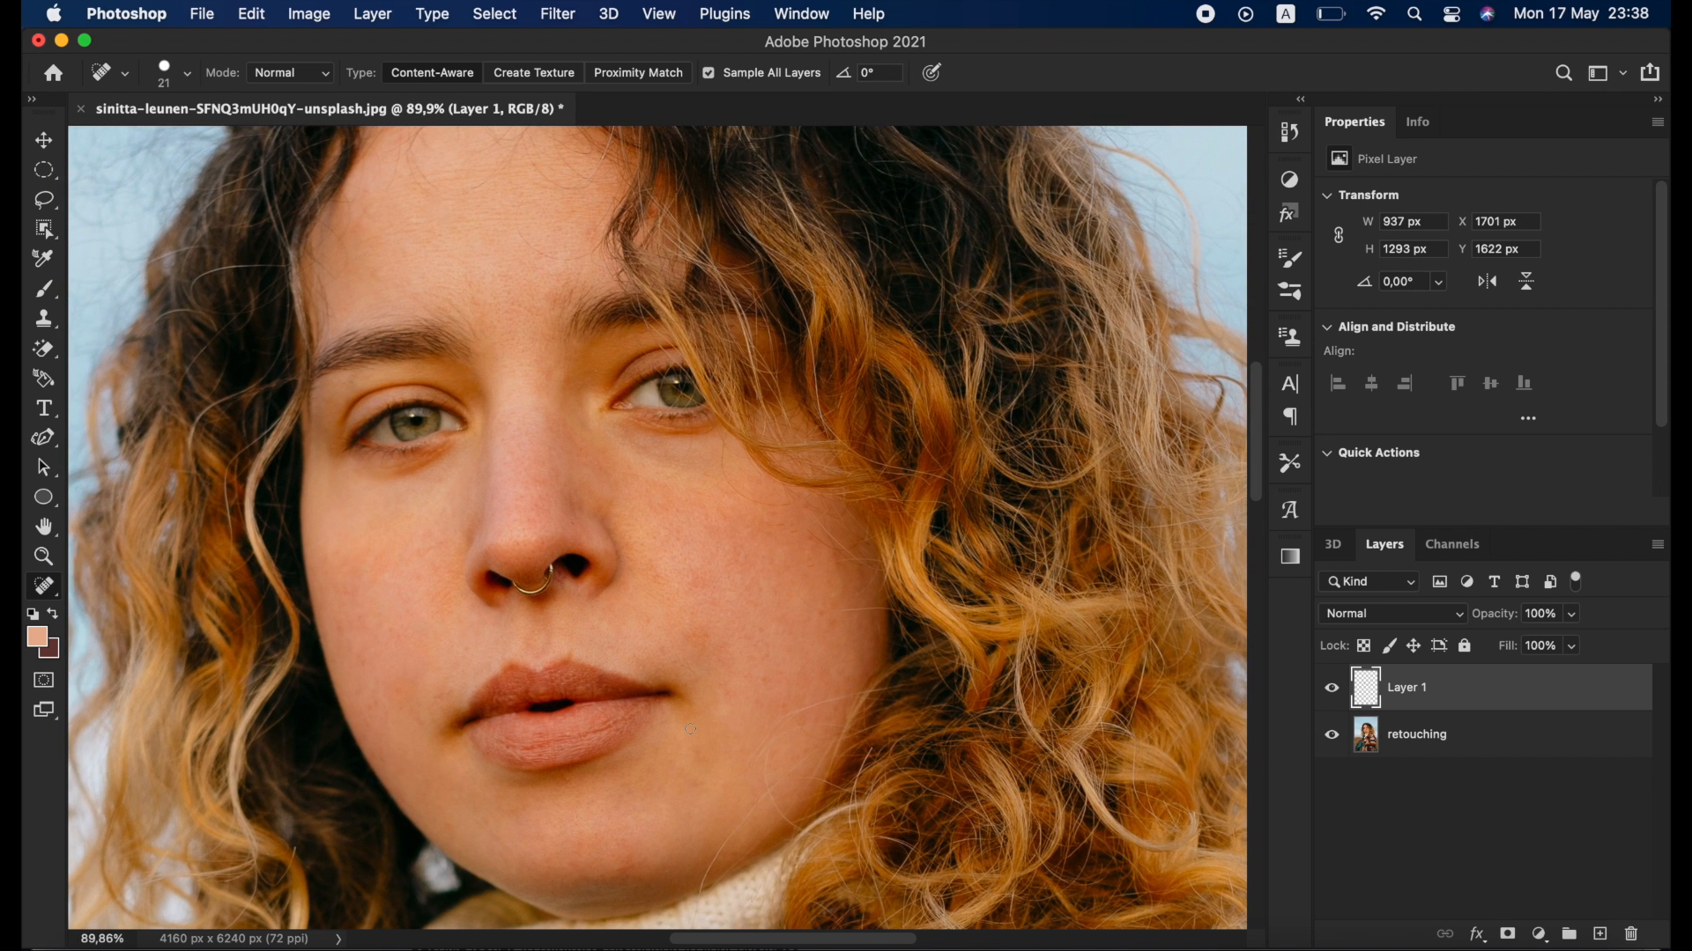
{"action": "left_click_drag", "start_coordinate": [691, 729], "coordinate": [740, 730]}
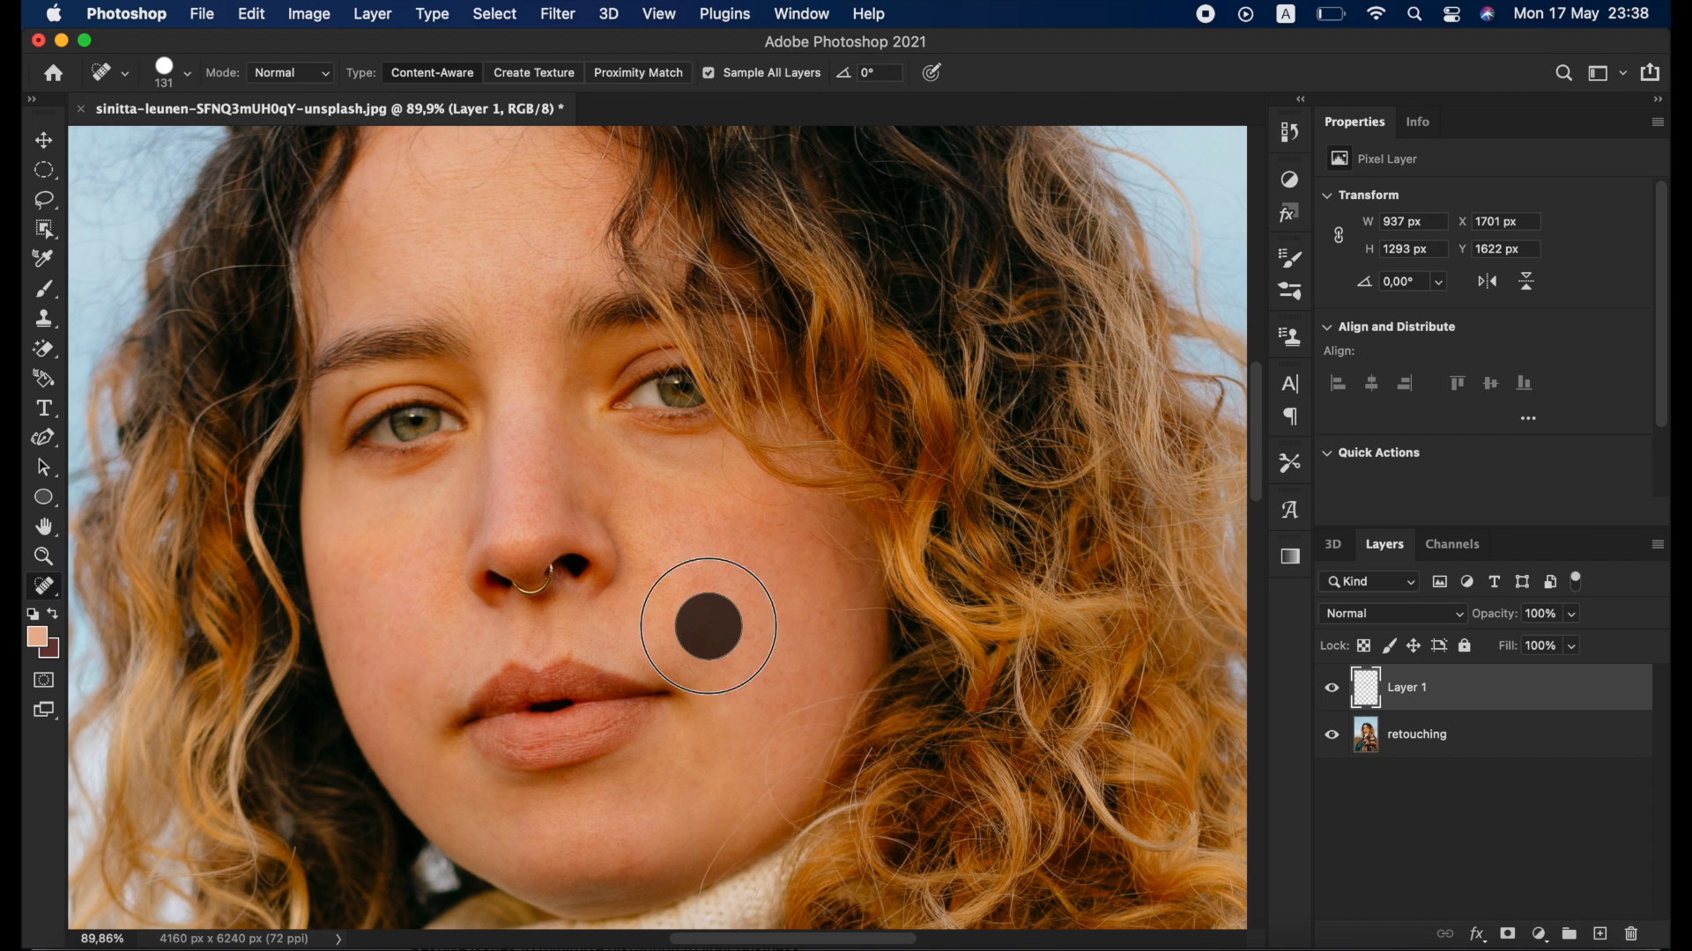
{"action": "scroll", "coordinate": [774, 695], "scroll_direction": "down", "scroll_amount": 2}
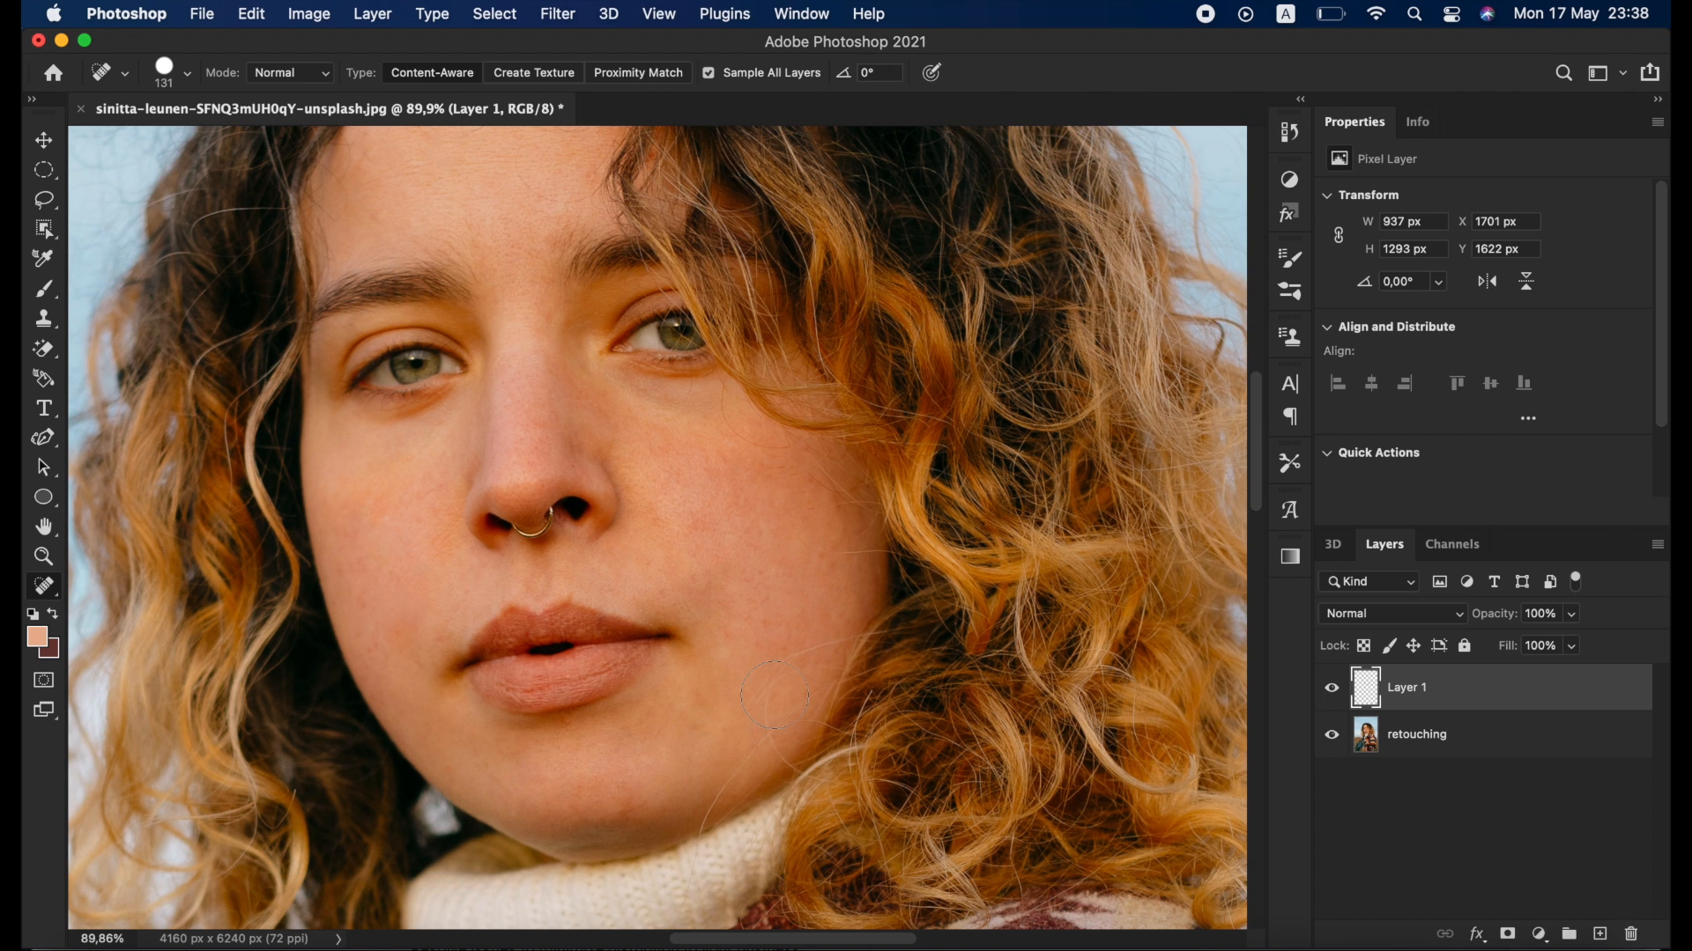
{"action": "left_click_drag", "start_coordinate": [649, 692], "coordinate": [626, 693]}
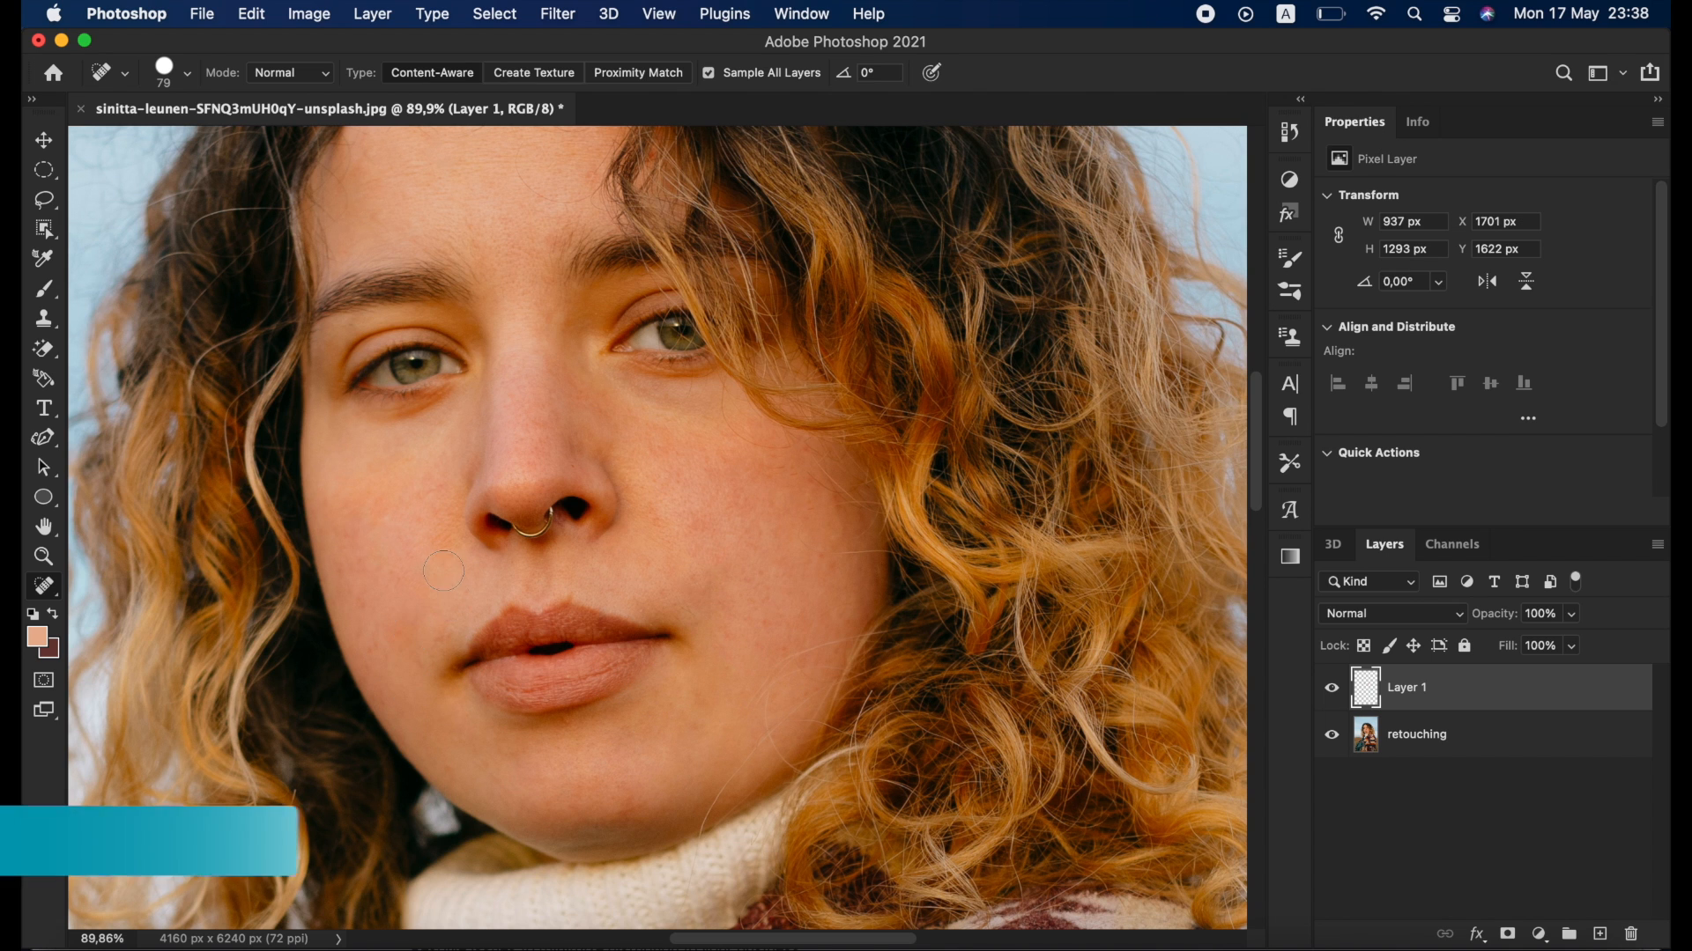
Switch to the Brush tool, set its size to 248 px and sample the skin tone of the left cheek.
{"action": "scroll", "coordinate": [432, 599], "scroll_direction": "up", "scroll_amount": 2}
{"action": "scroll", "coordinate": [444, 574], "scroll_direction": "left", "scroll_amount": 2}
{"action": "scroll", "coordinate": [444, 573], "scroll_direction": "up", "scroll_amount": 1}
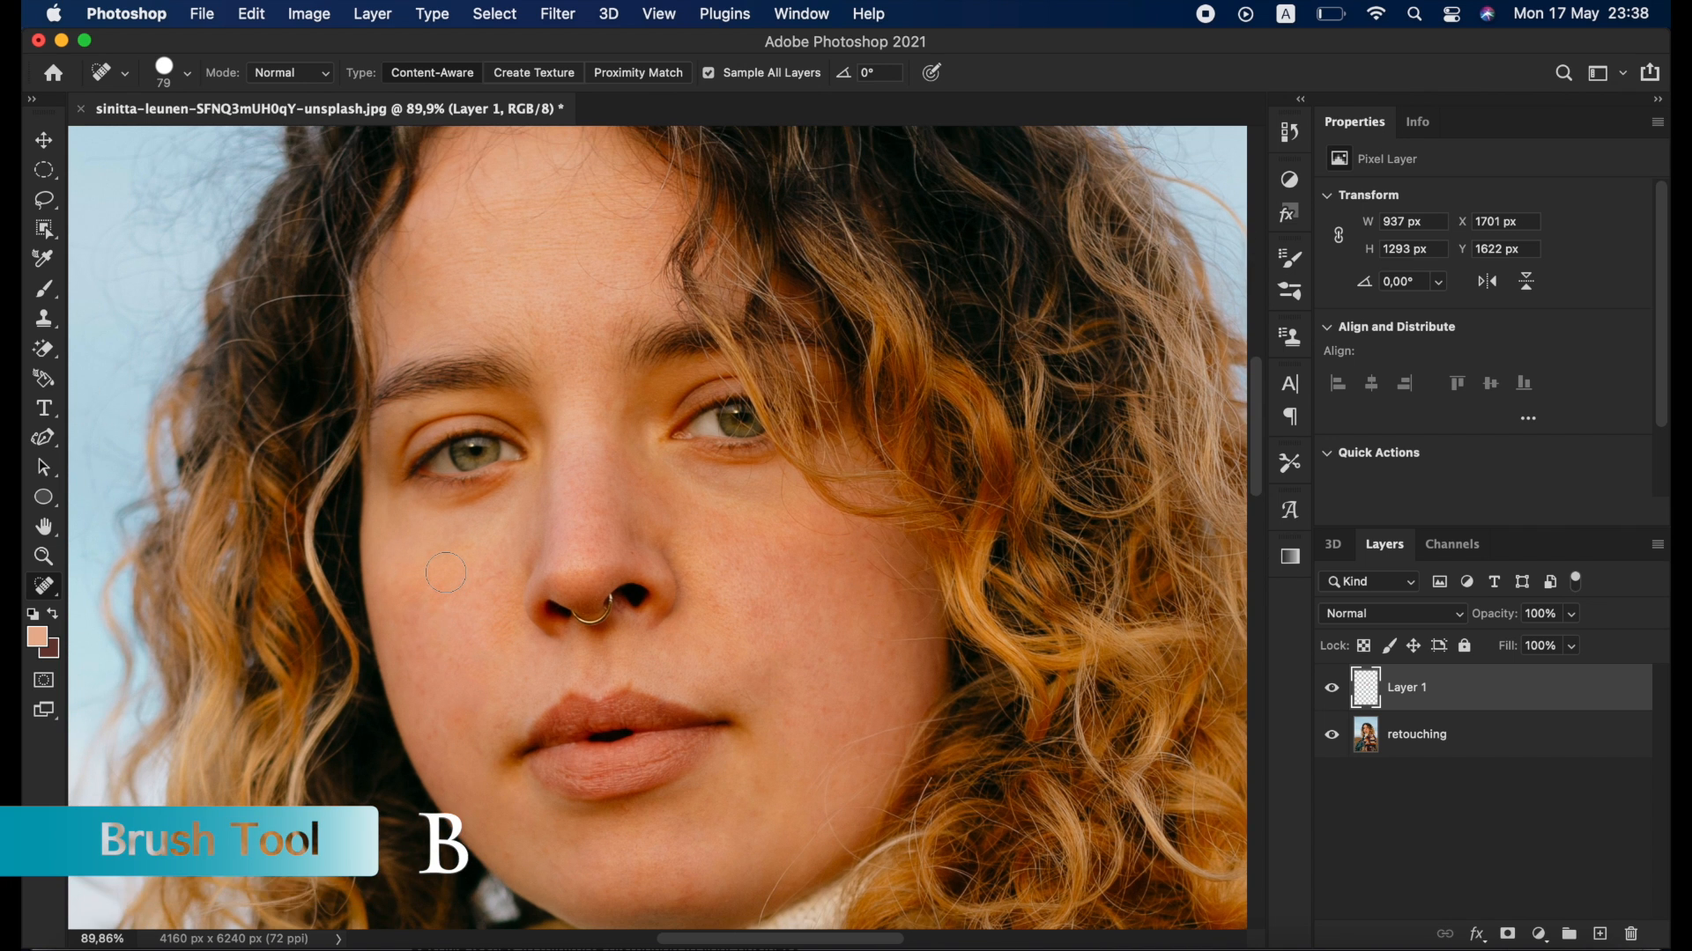
{"action": "scroll", "coordinate": [446, 577], "scroll_direction": "down", "scroll_amount": 2}
{"action": "key", "text": "b"}
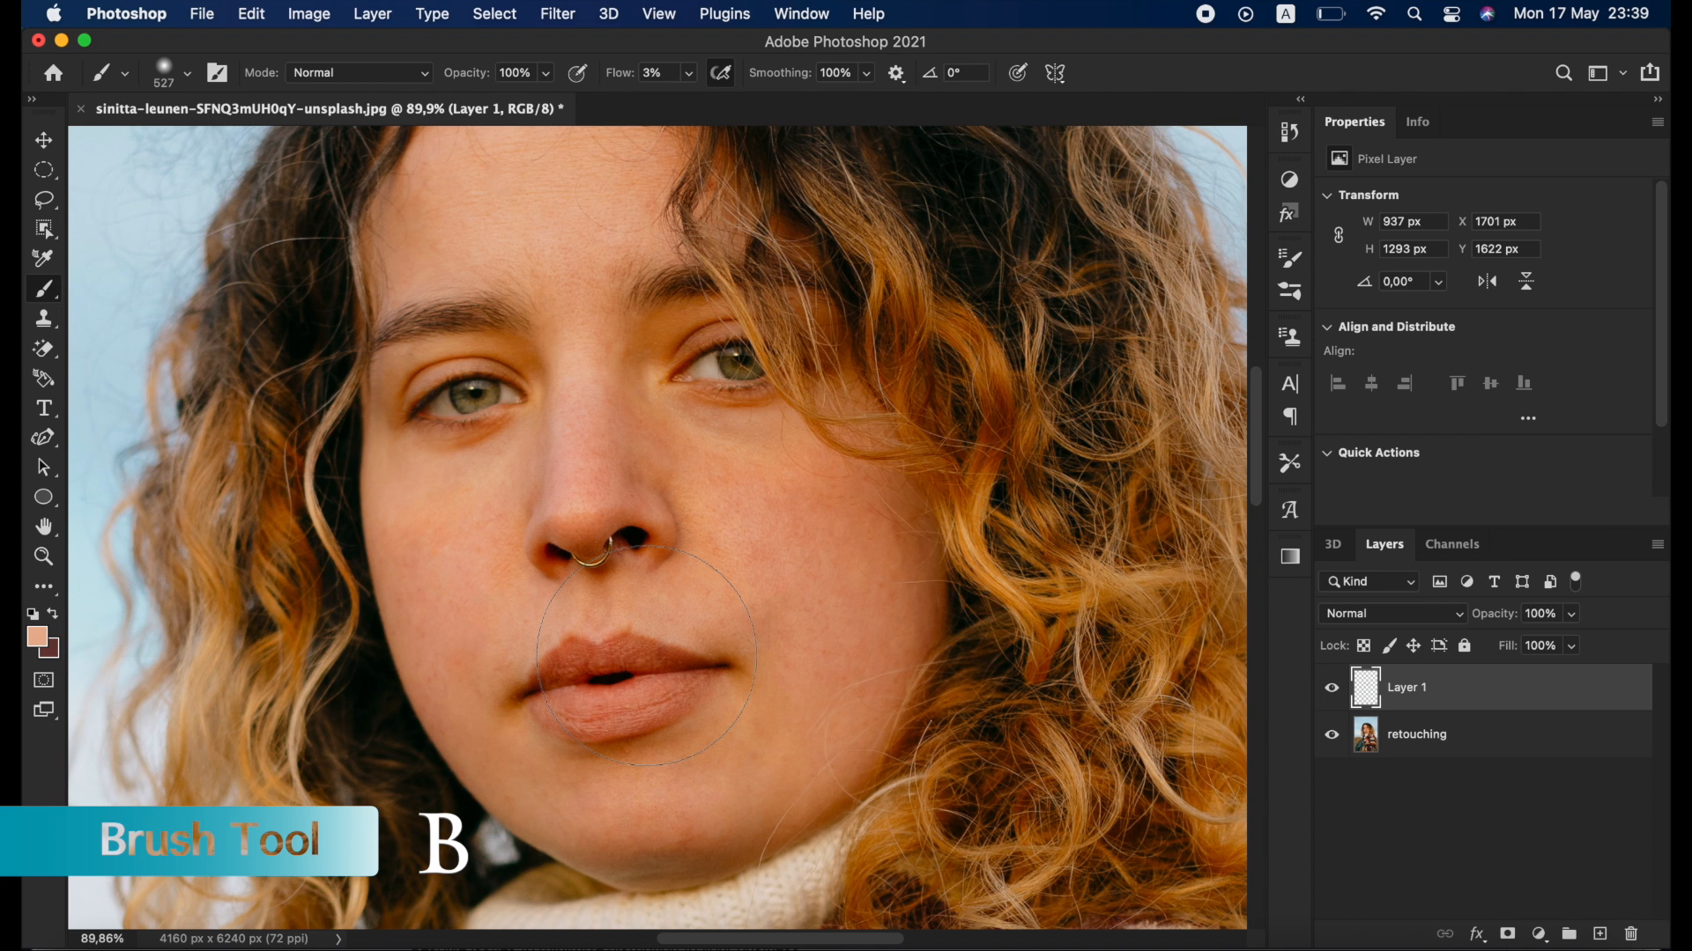
{"action": "left_click_drag", "start_coordinate": [679, 650], "coordinate": [540, 679]}
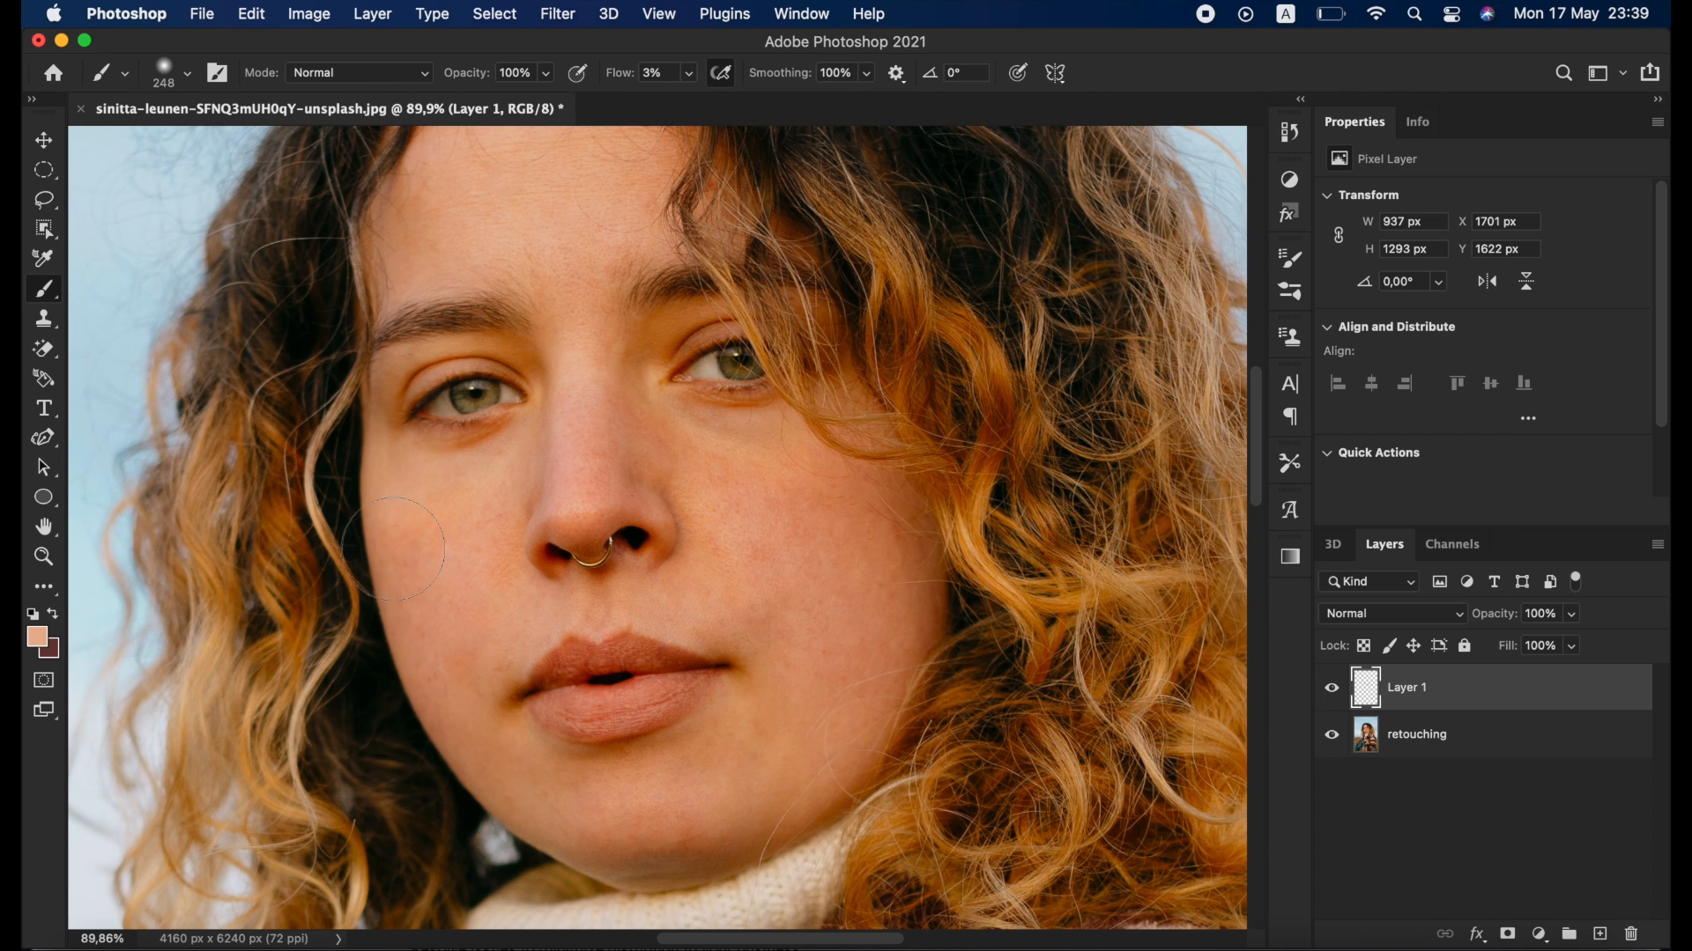
{"action": "left_click", "coordinate": [442, 560], "text": "alt"}
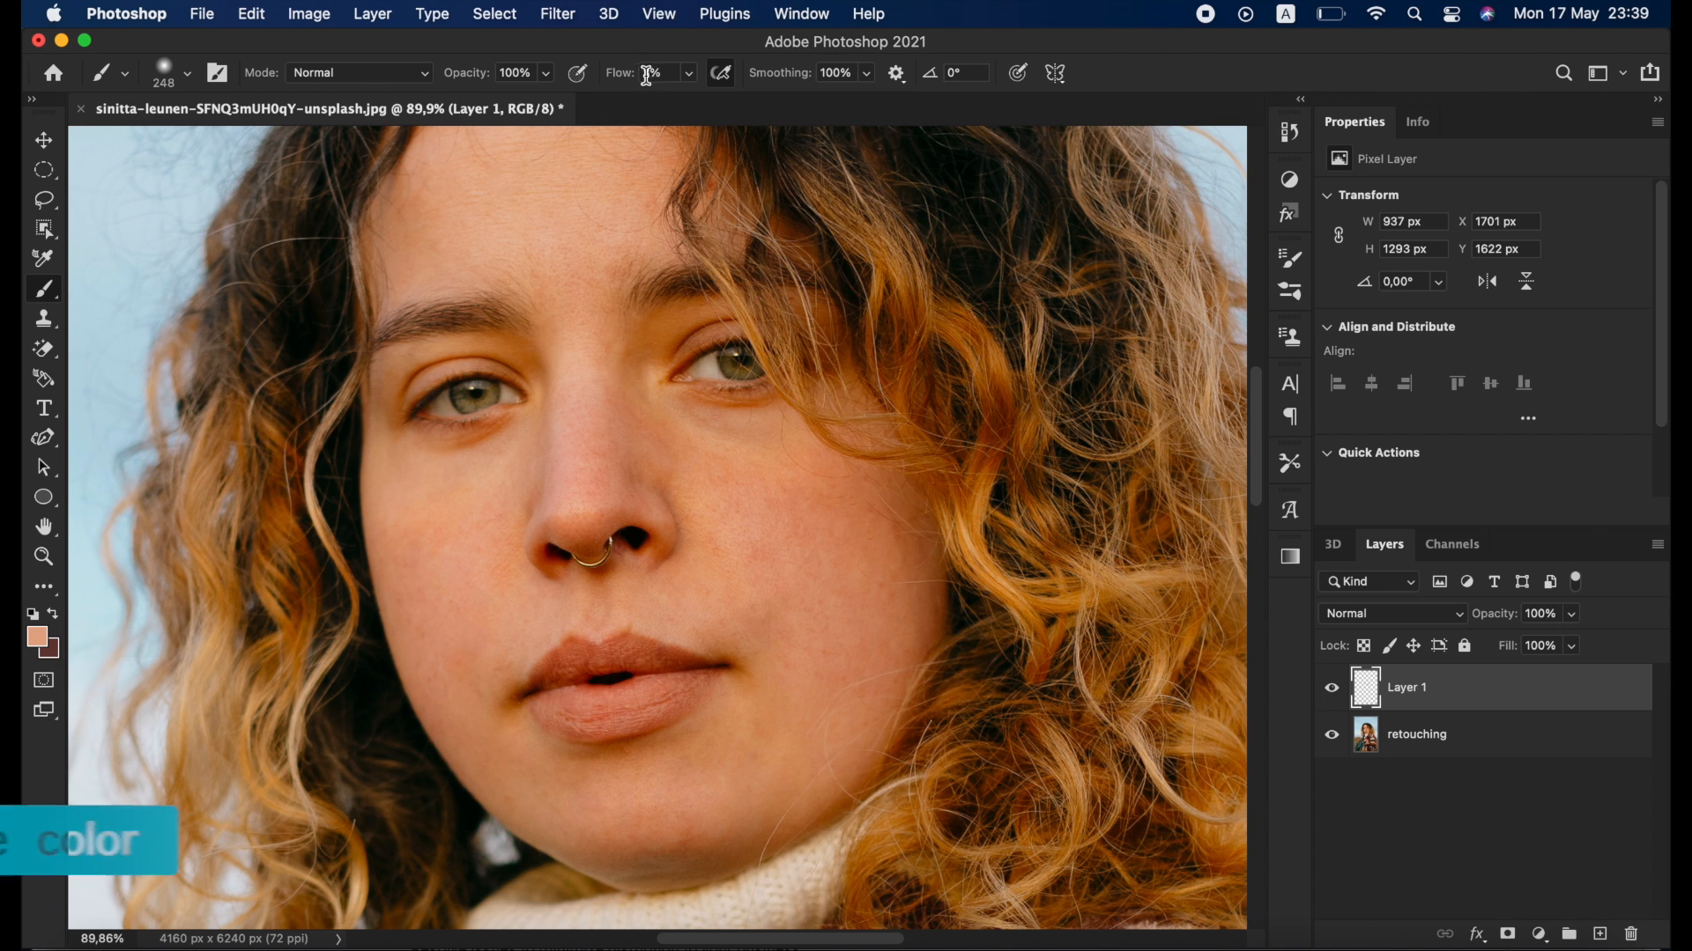
Try painting the left cheek with a 134 px brush at 72% flow, undo the stroke and set Flow back to 3%.
{"action": "left_click_drag", "start_coordinate": [652, 75], "coordinate": [616, 76]}
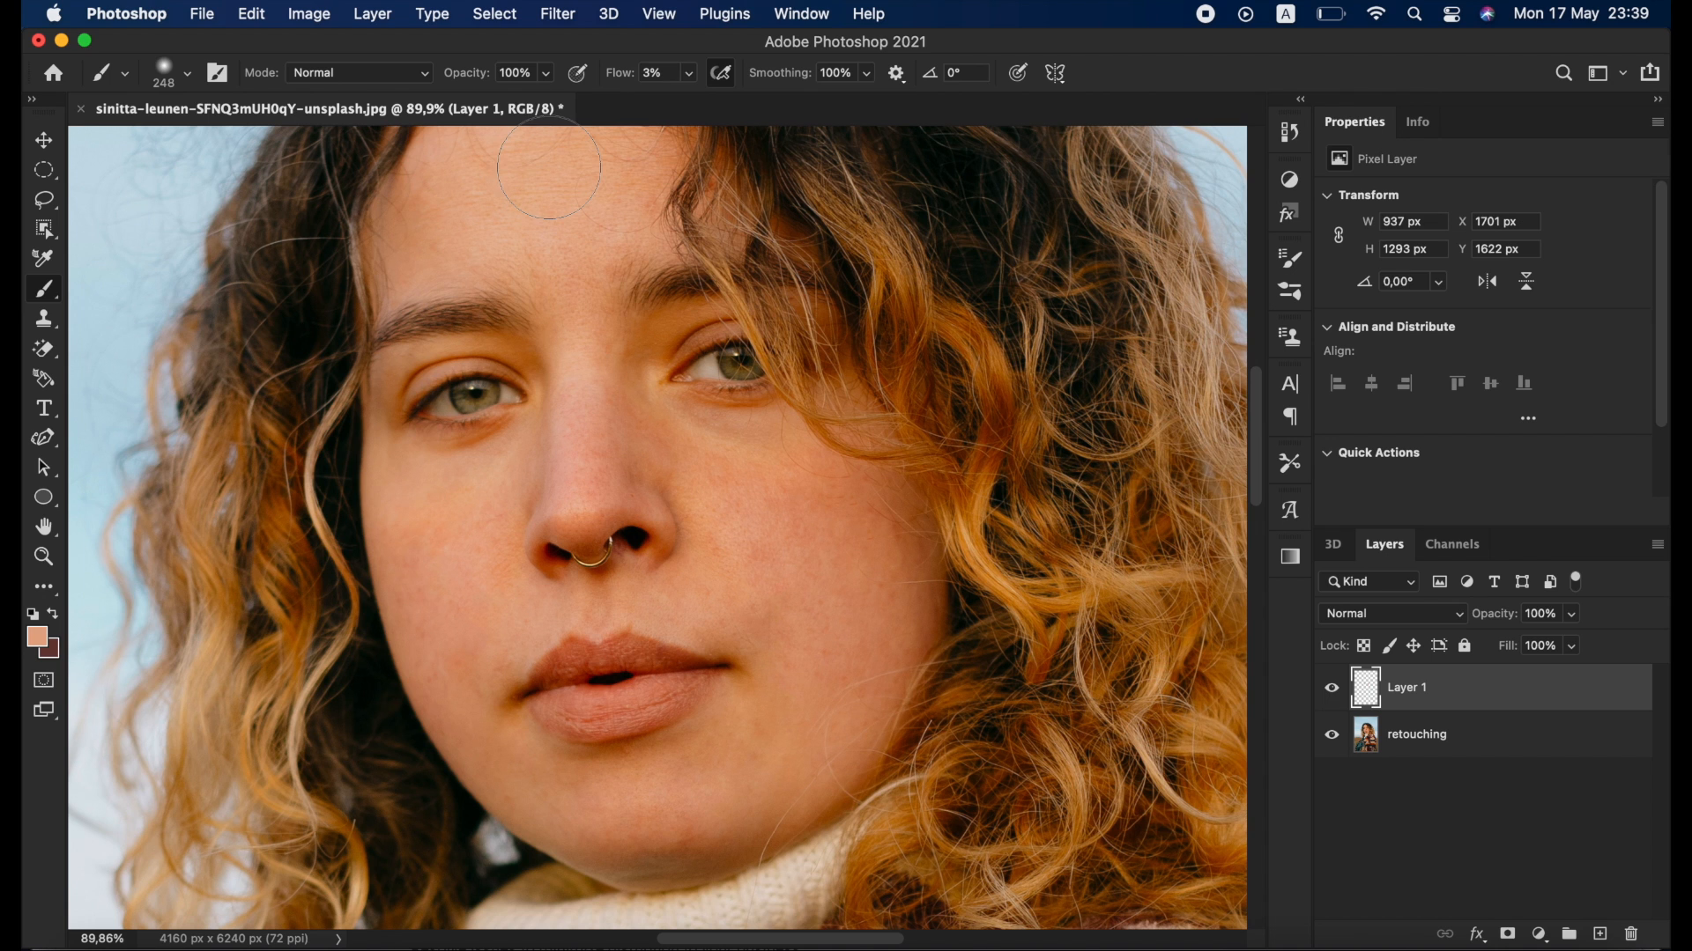
{"action": "left_click_drag", "start_coordinate": [619, 72], "coordinate": [703, 90]}
{"action": "mouse_move", "coordinate": [734, 583]}
{"action": "left_mouse_down"}
{"action": "mouse_move", "coordinate": [755, 593]}
{"action": "mouse_move", "coordinate": [569, 624]}
{"action": "left_mouse_up"}
{"action": "mouse_move", "coordinate": [442, 624]}
{"action": "left_mouse_down"}
{"action": "mouse_move", "coordinate": [453, 717]}
{"action": "mouse_move", "coordinate": [456, 566]}
{"action": "left_mouse_up"}
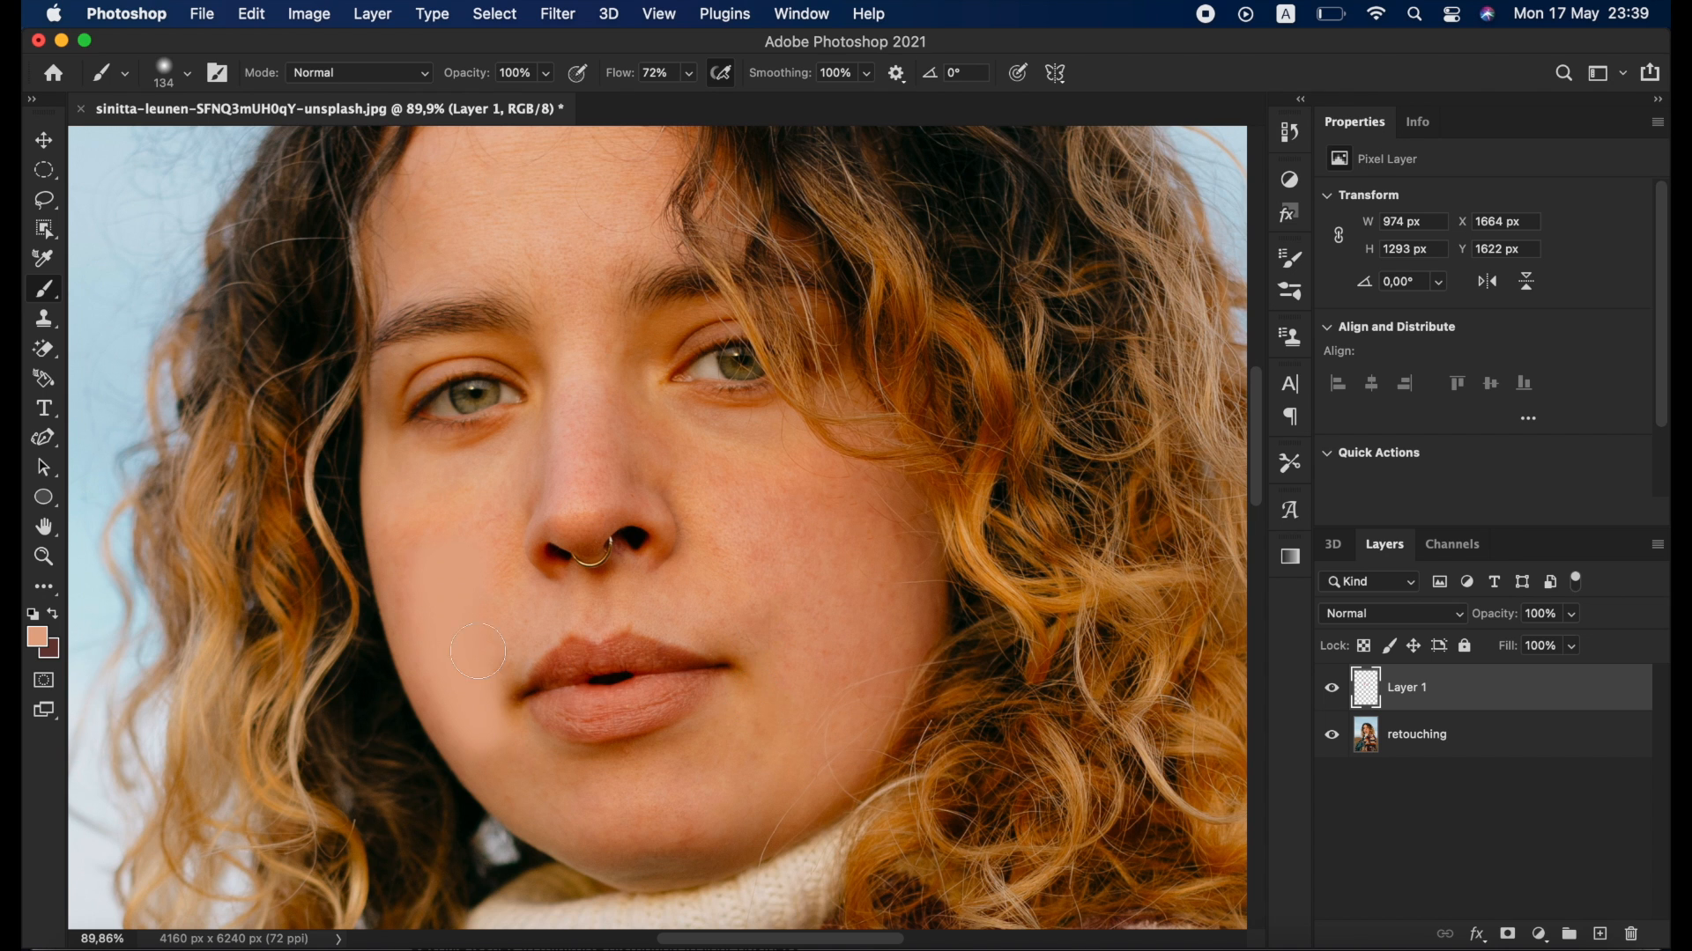
{"action": "key", "text": "super+z"}
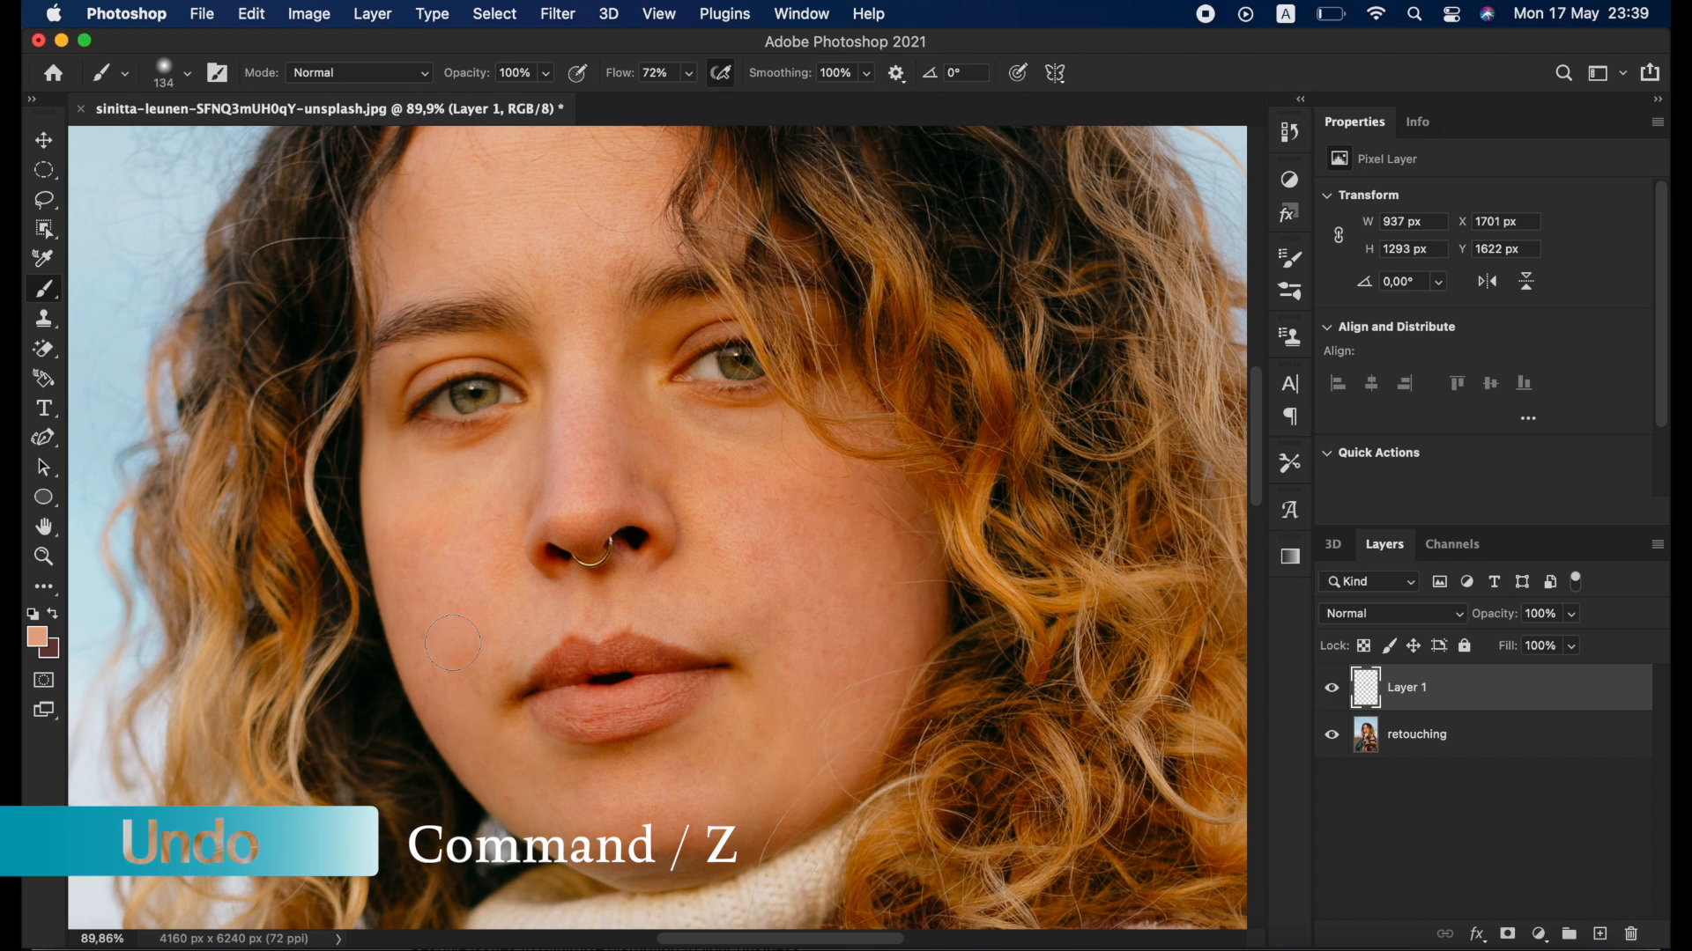
{"action": "left_click_drag", "start_coordinate": [617, 73], "coordinate": [540, 78]}
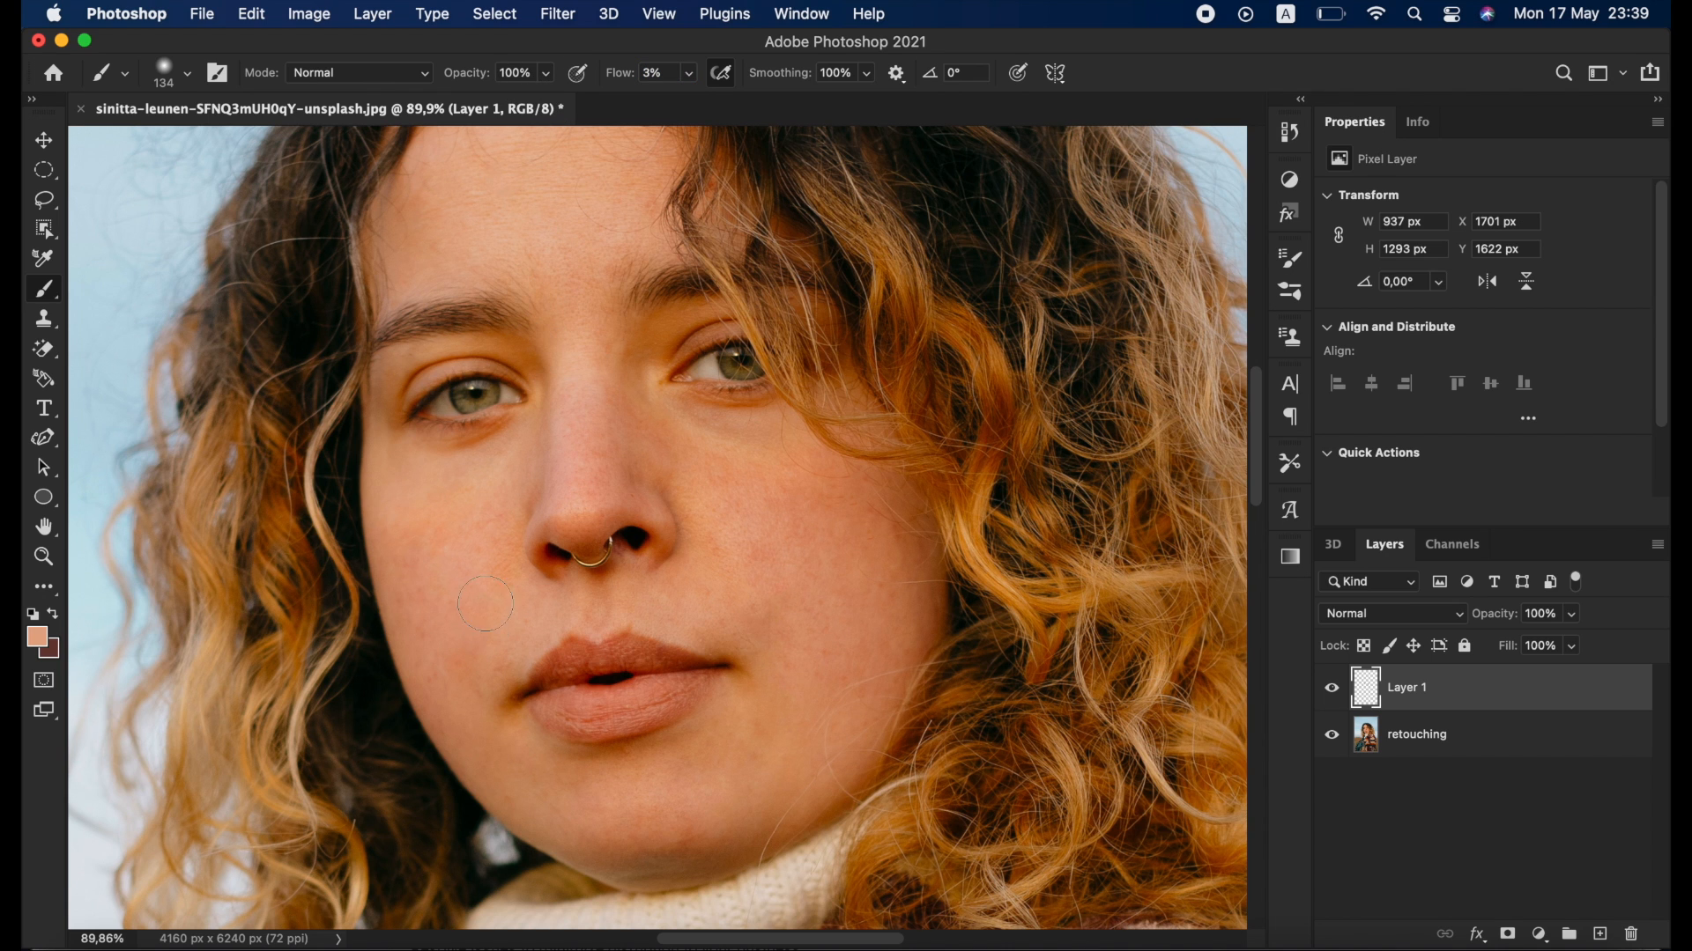
Sample the left cheek's skin tone, and paint it softly over that cheek on a new layer above Layer 1 at 3% flow.
{"action": "left_click", "coordinate": [445, 568], "text": "alt"}
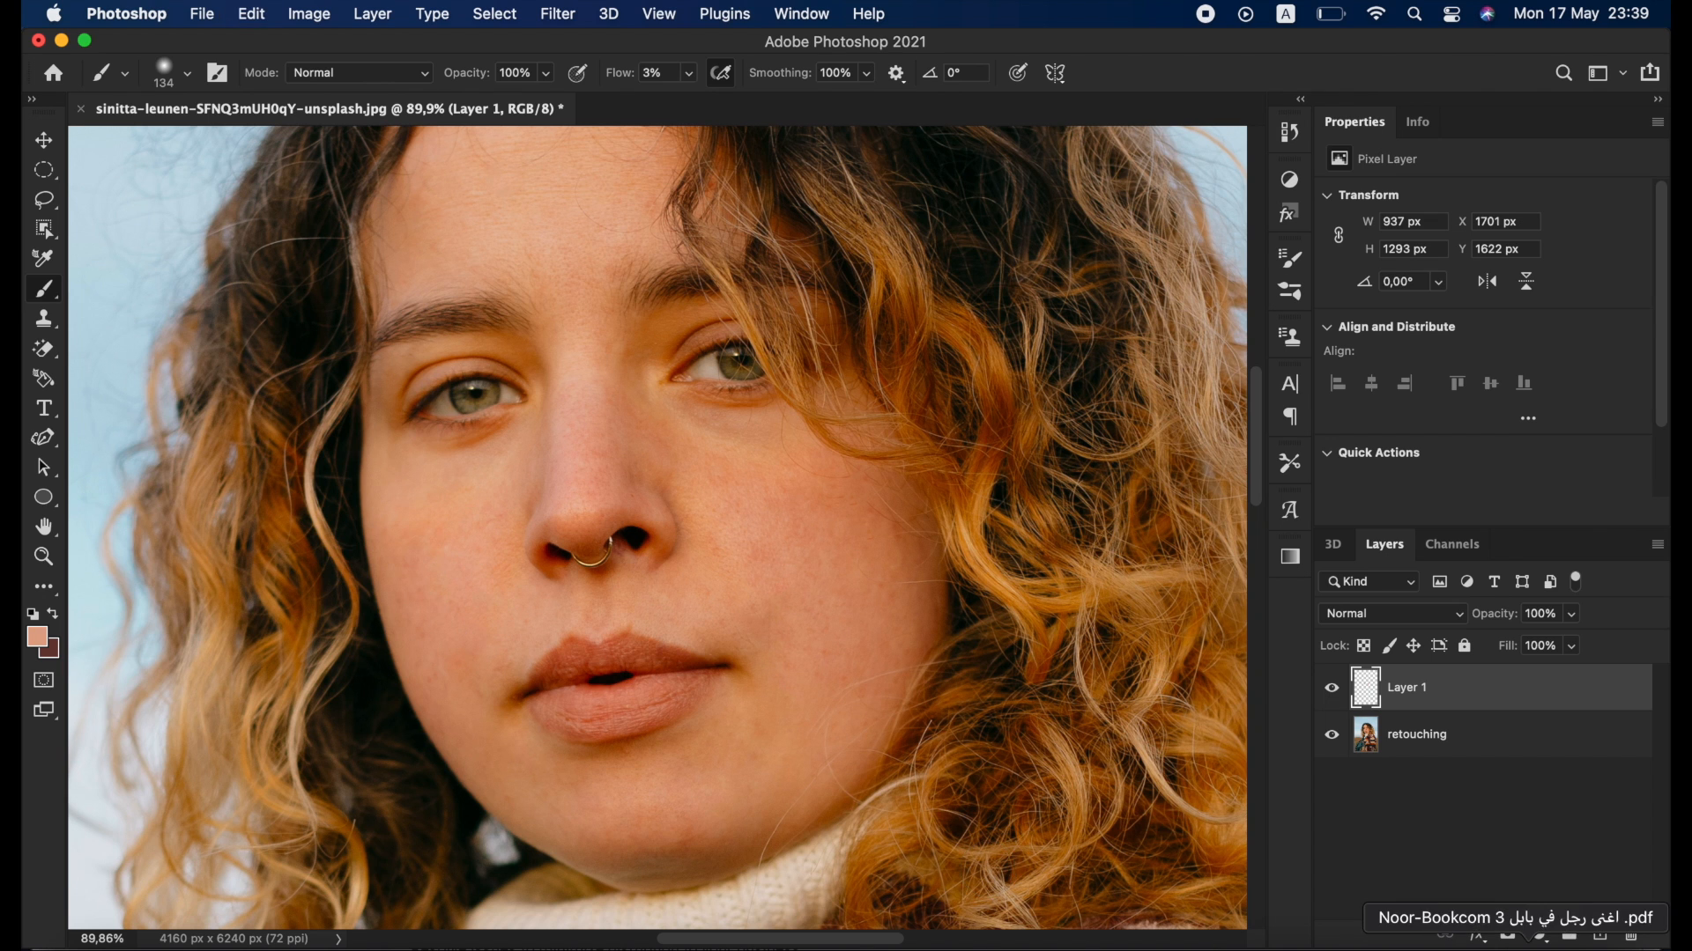
{"action": "left_click", "coordinate": [1602, 935]}
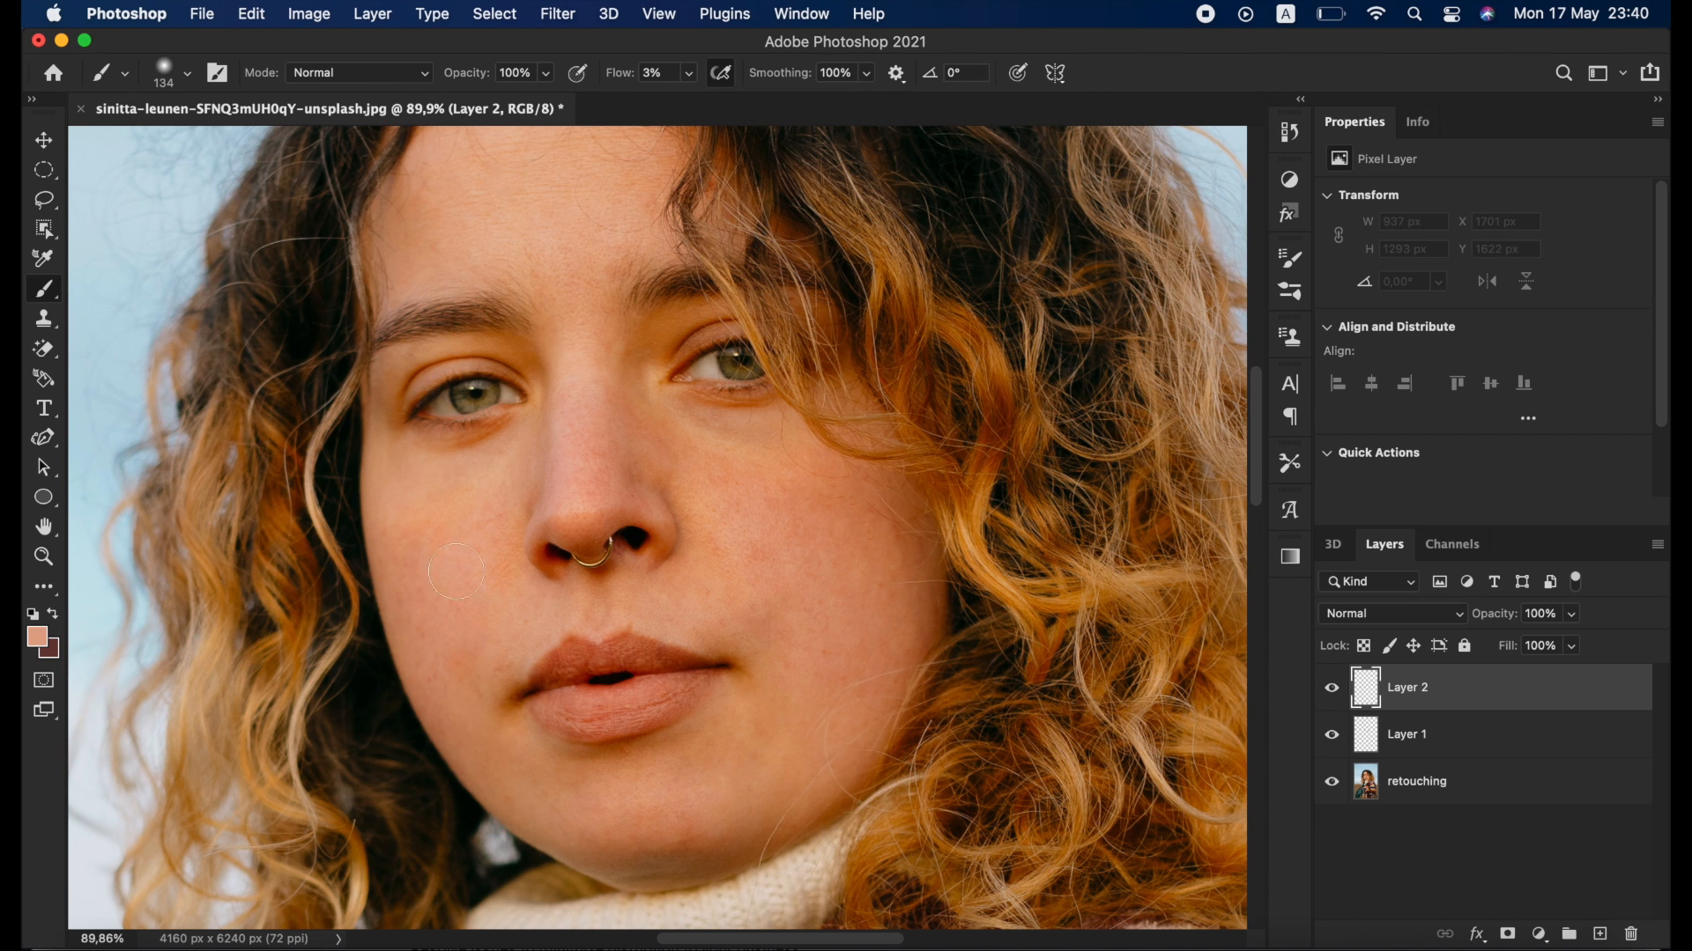
{"action": "mouse_move", "coordinate": [468, 573]}
{"action": "left_mouse_down"}
{"action": "mouse_move", "coordinate": [439, 600]}
{"action": "mouse_move", "coordinate": [478, 558]}
{"action": "mouse_move", "coordinate": [471, 604]}
{"action": "mouse_move", "coordinate": [494, 535]}
{"action": "mouse_move", "coordinate": [474, 523]}
{"action": "mouse_move", "coordinate": [438, 564]}
{"action": "mouse_move", "coordinate": [430, 533]}
{"action": "mouse_move", "coordinate": [477, 614]}
{"action": "mouse_move", "coordinate": [473, 579]}
{"action": "mouse_move", "coordinate": [450, 639]}
{"action": "mouse_move", "coordinate": [461, 703]}
{"action": "mouse_move", "coordinate": [489, 644]}
{"action": "mouse_move", "coordinate": [483, 508]}
{"action": "mouse_move", "coordinate": [423, 572]}
{"action": "mouse_move", "coordinate": [425, 539]}
{"action": "mouse_move", "coordinate": [396, 584]}
{"action": "mouse_move", "coordinate": [412, 553]}
{"action": "mouse_move", "coordinate": [432, 604]}
{"action": "left_mouse_up"}
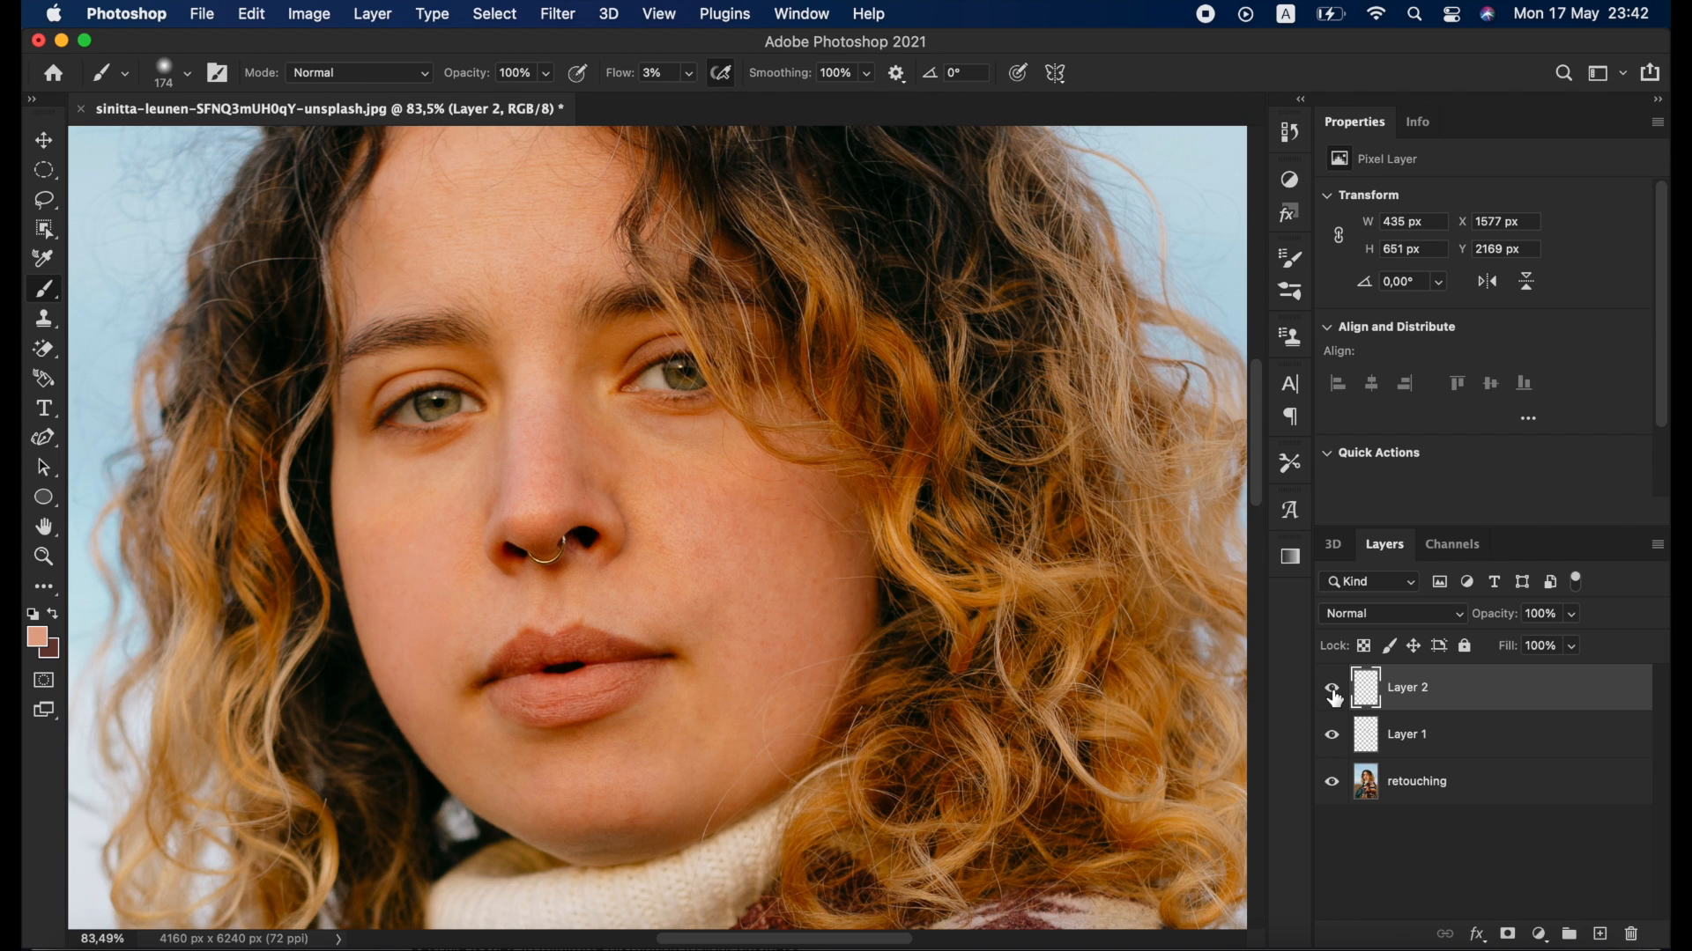
Compare the cheek before and after painting by hiding and showing Layer 2 at different magnifications.
{"action": "left_click", "coordinate": [1332, 692]}
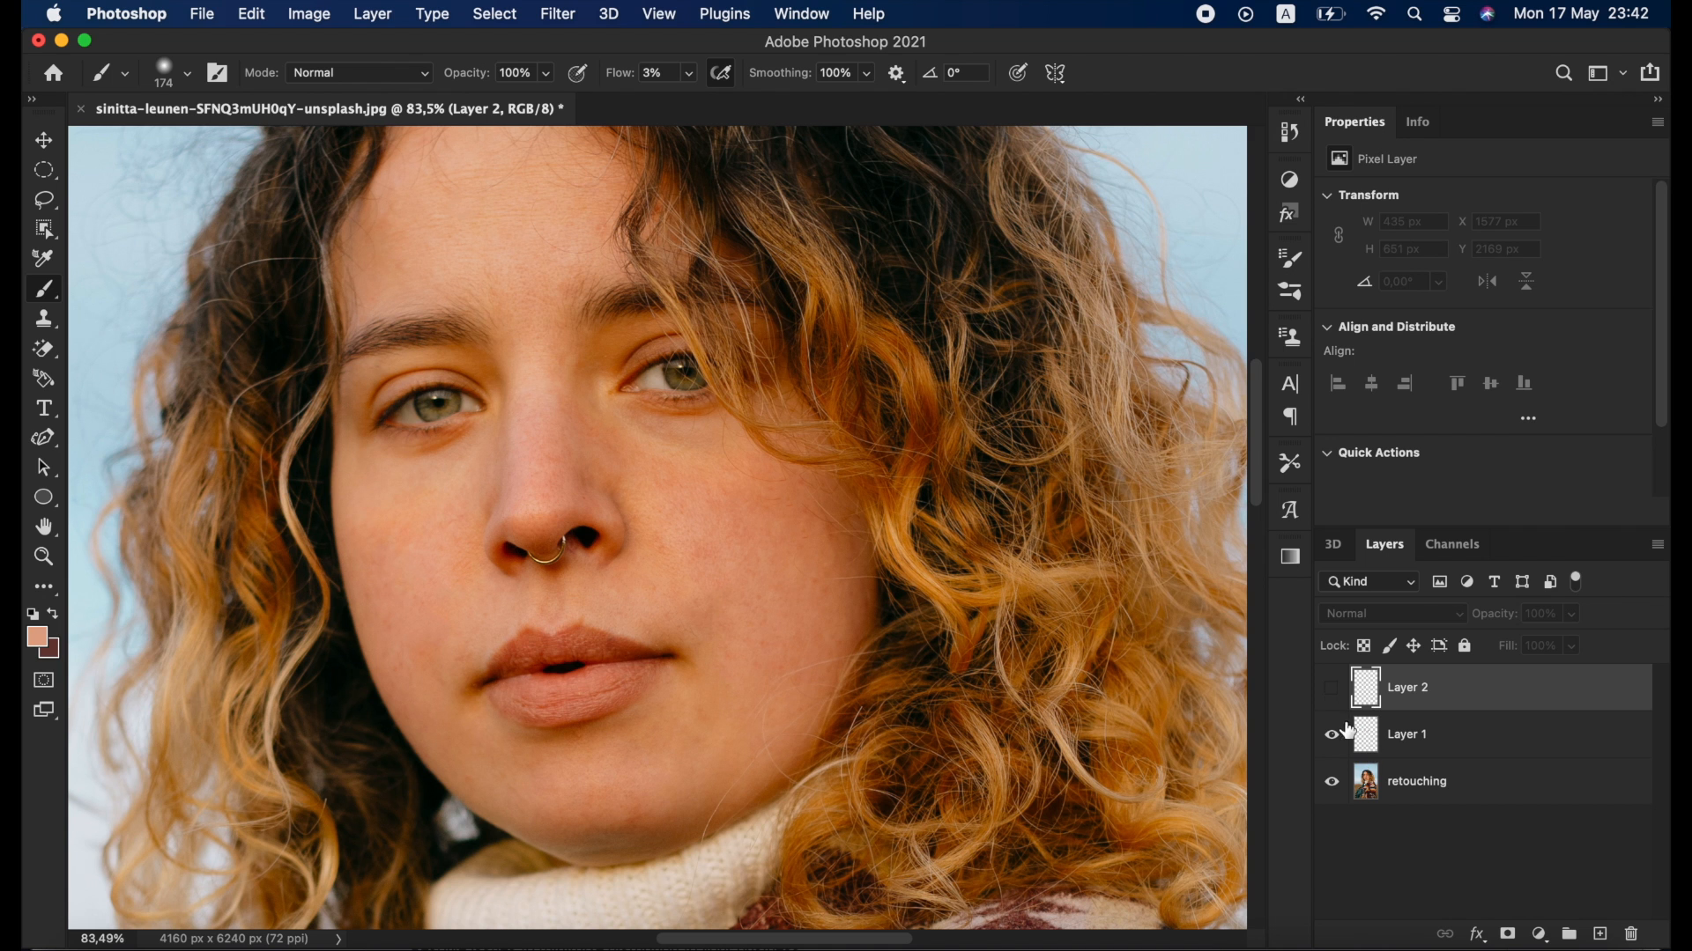
{"action": "left_click", "coordinate": [1334, 696]}
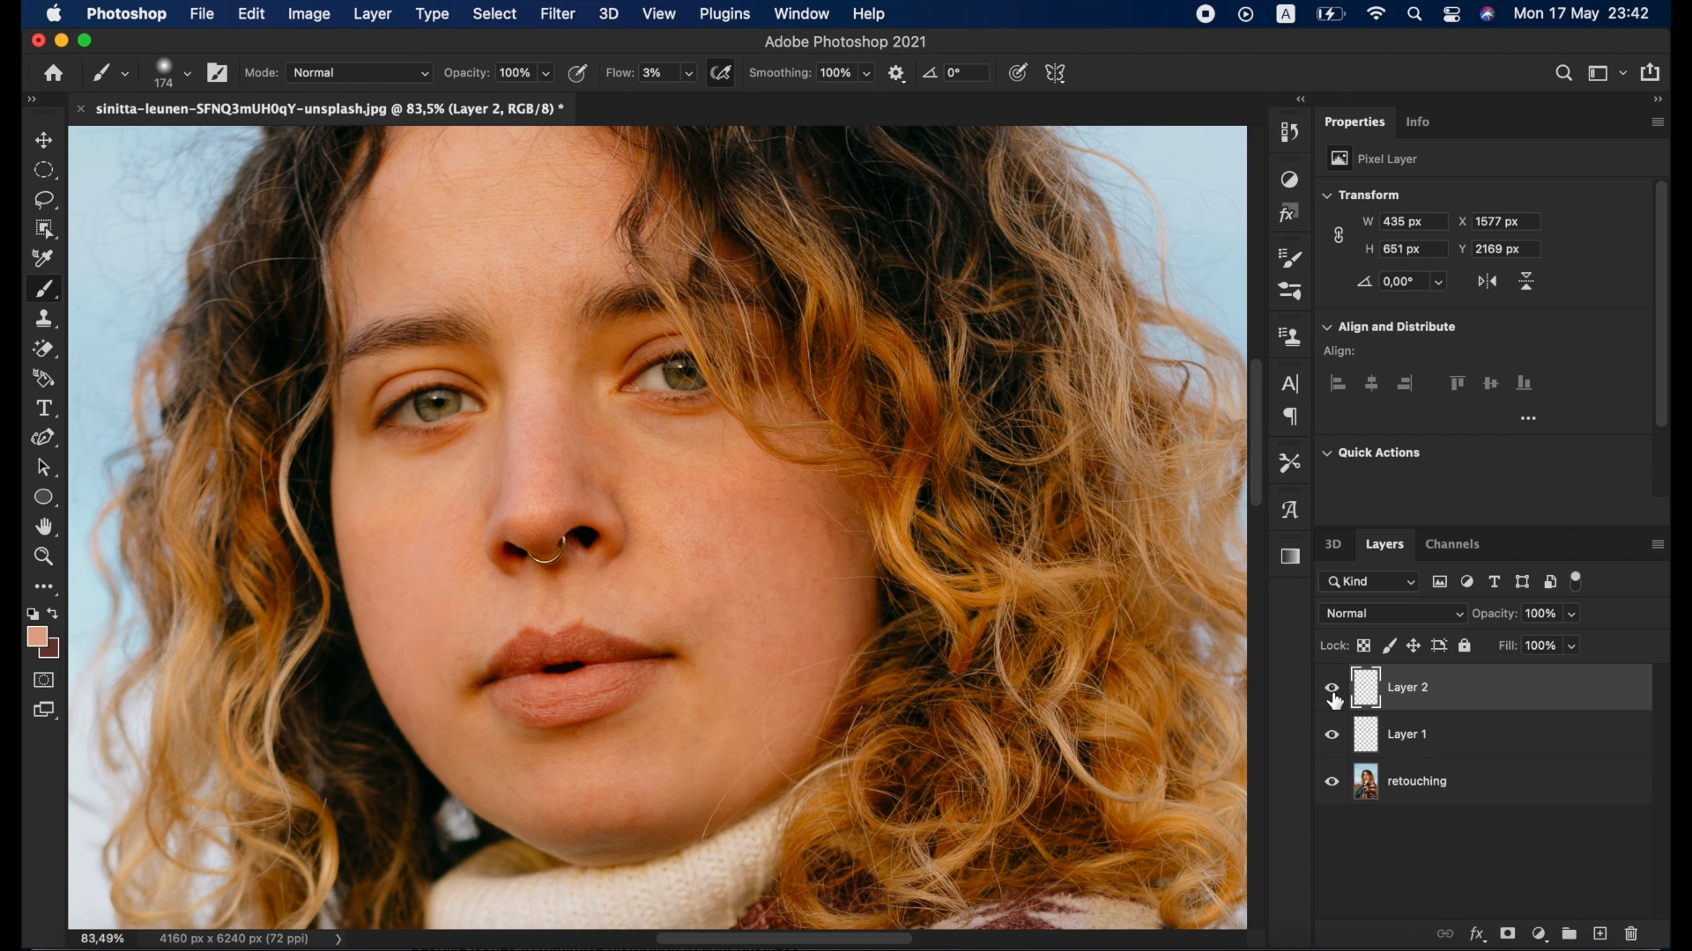
{"action": "left_click", "coordinate": [1333, 693]}
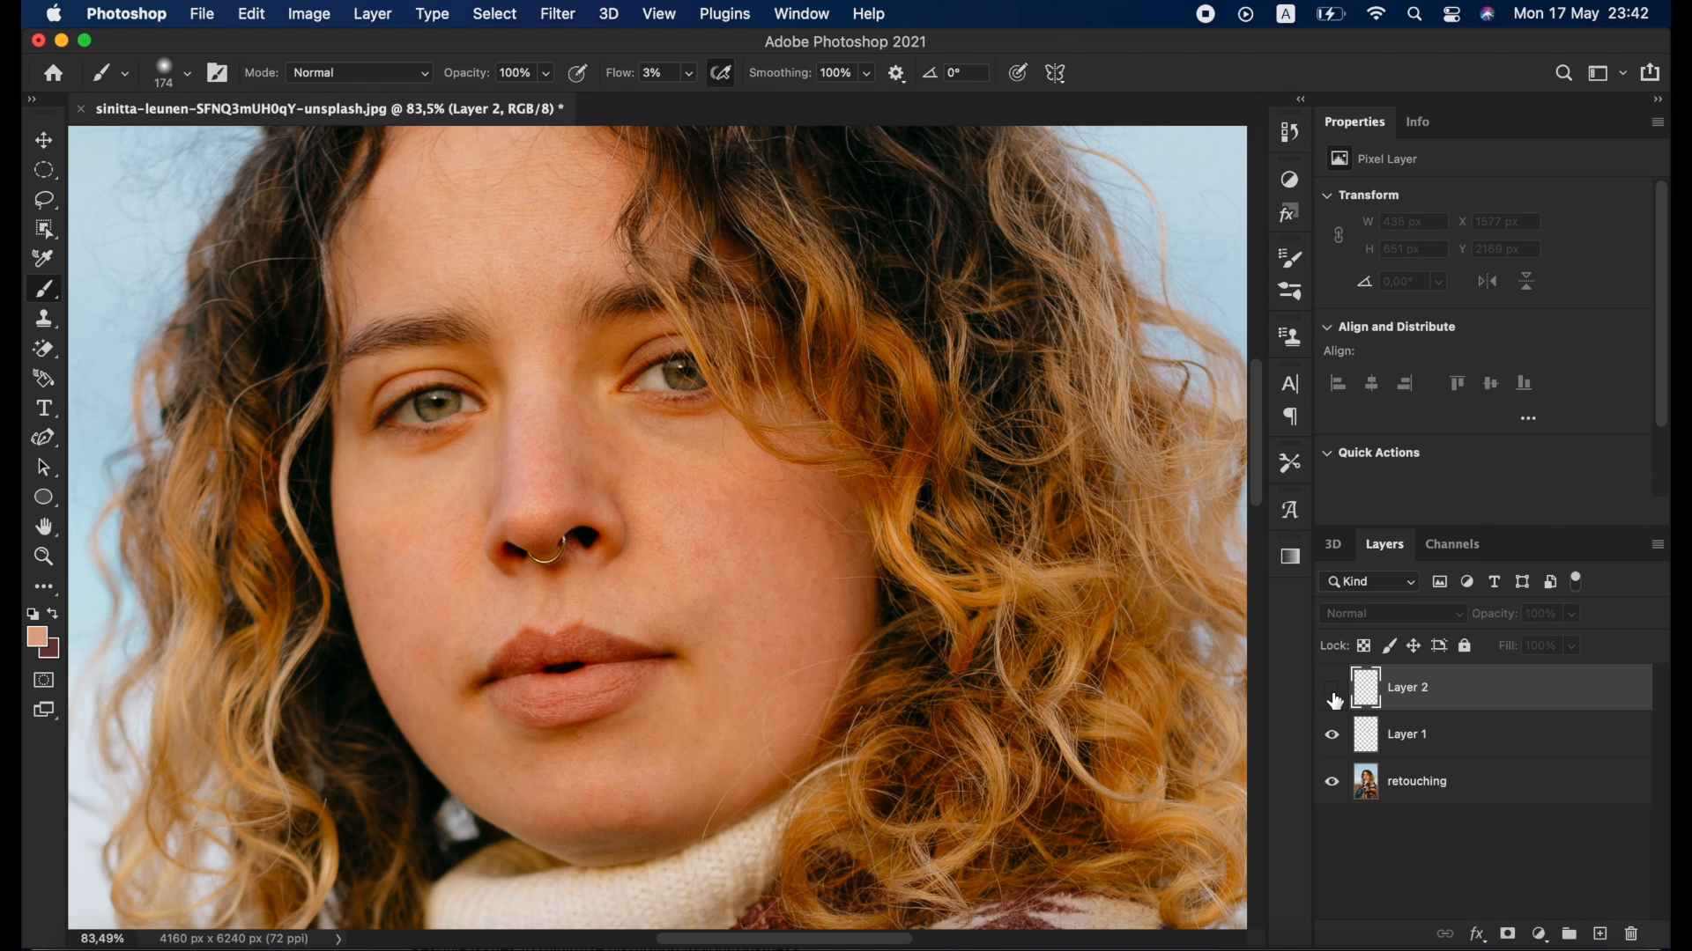
{"action": "key", "text": "super+minus"}
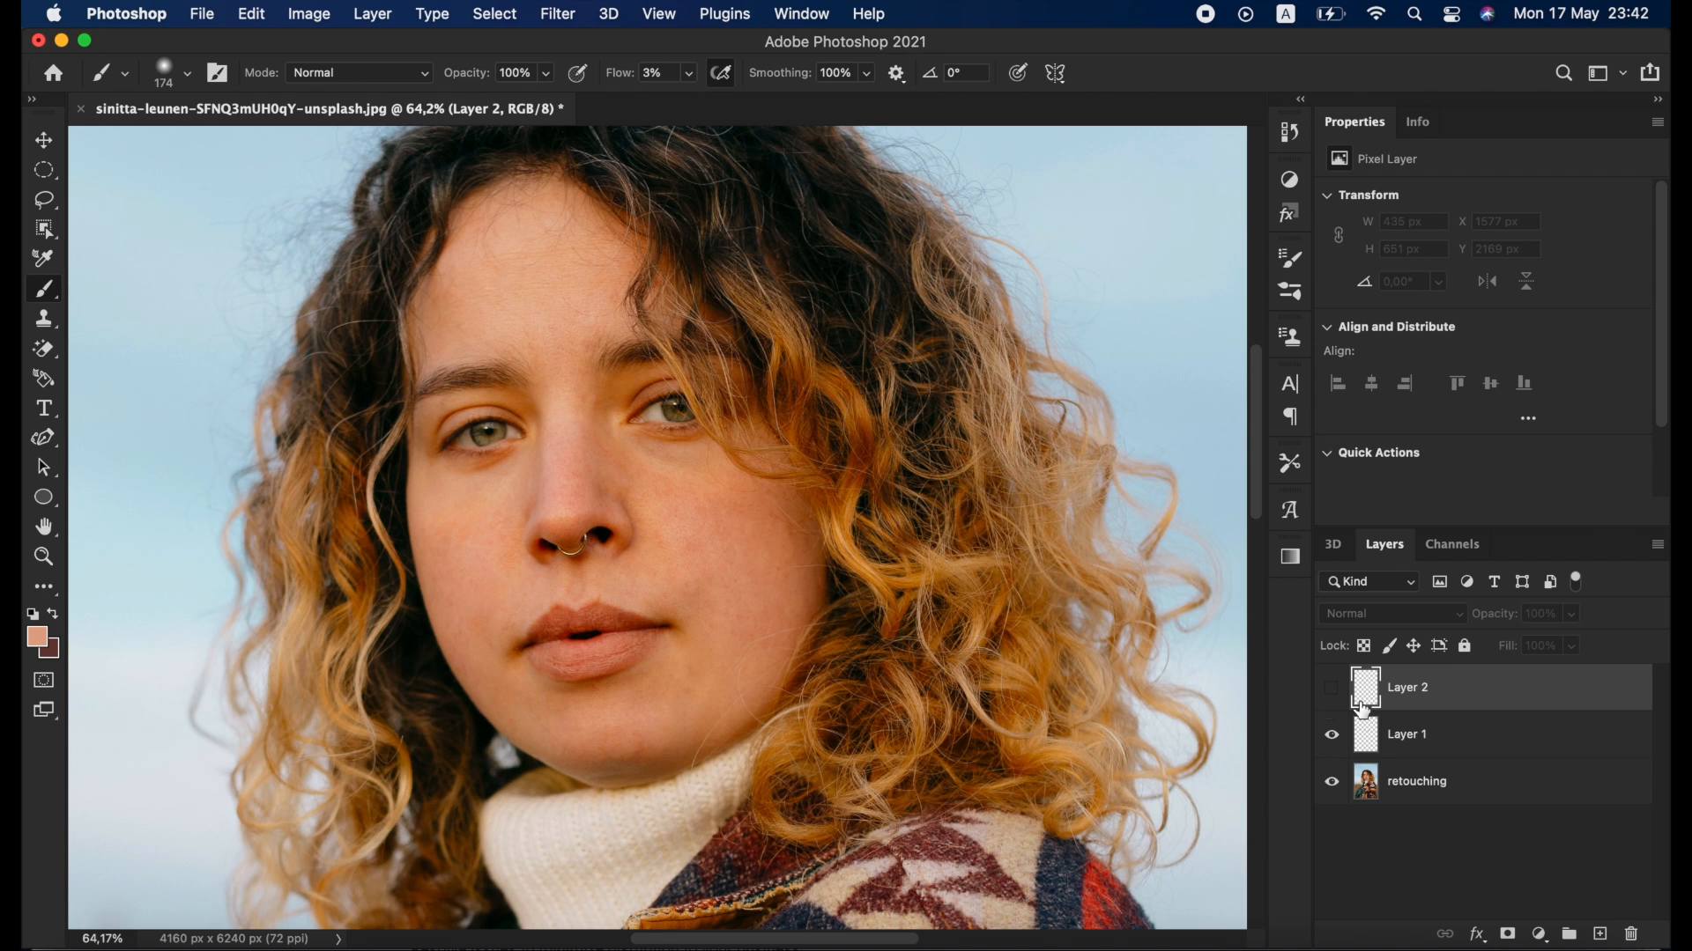
{"action": "left_click", "coordinate": [1334, 695]}
{"action": "left_click", "coordinate": [1334, 694]}
{"action": "key", "text": "super+plus"}
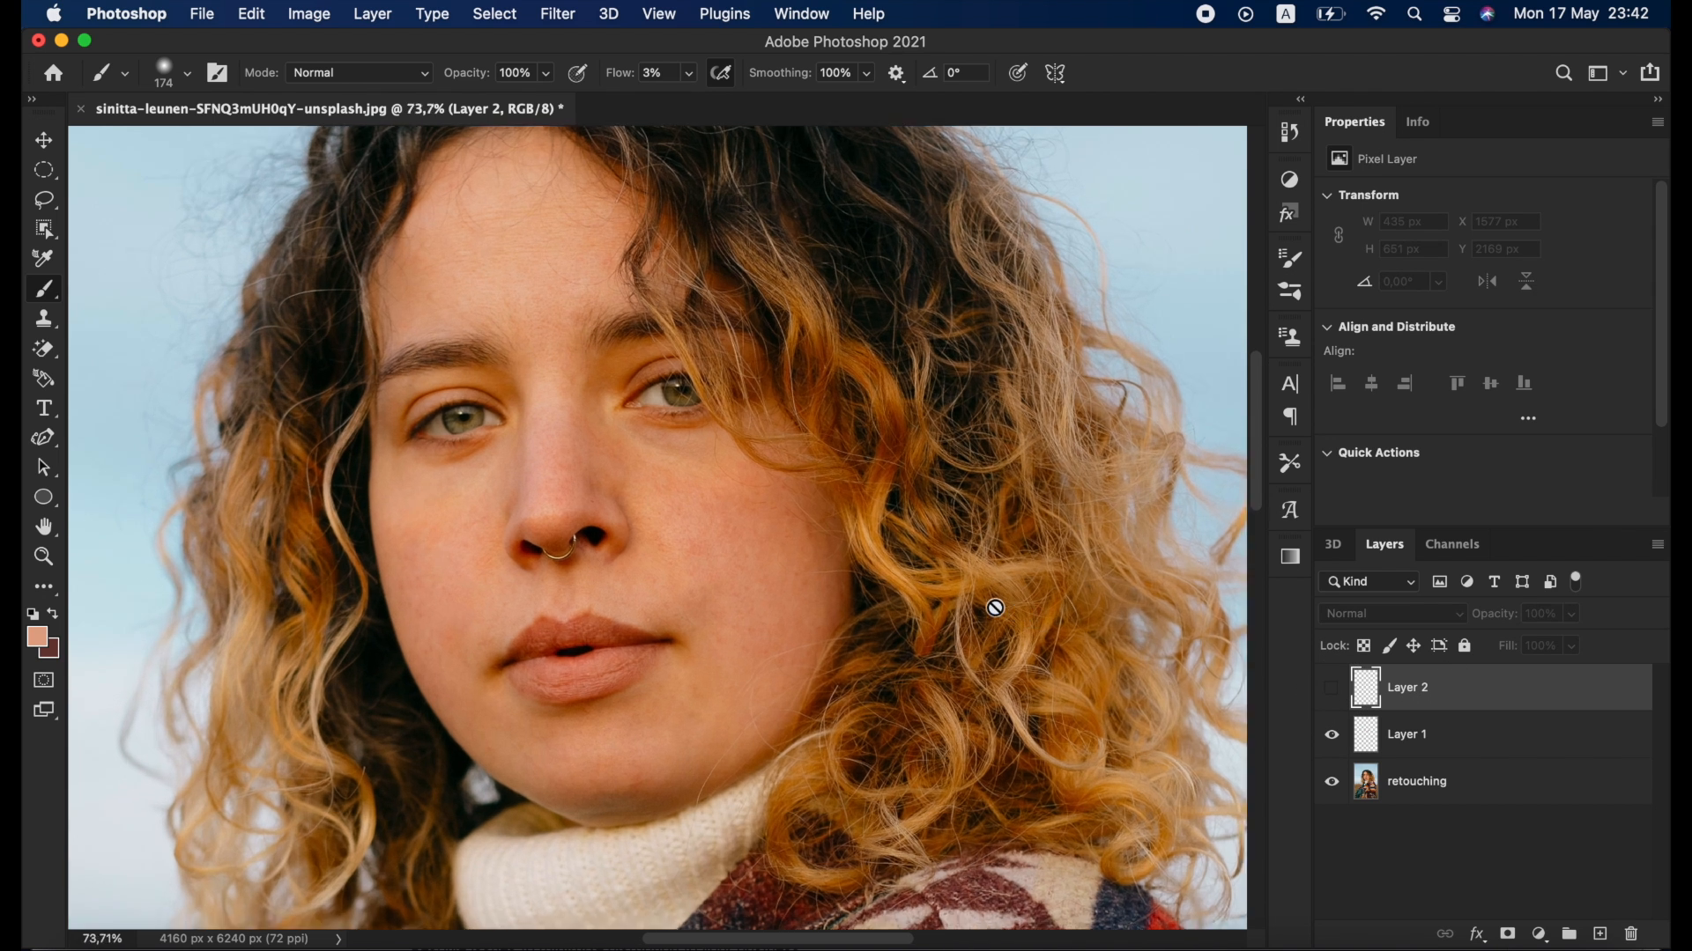
{"action": "left_click", "coordinate": [1332, 690]}
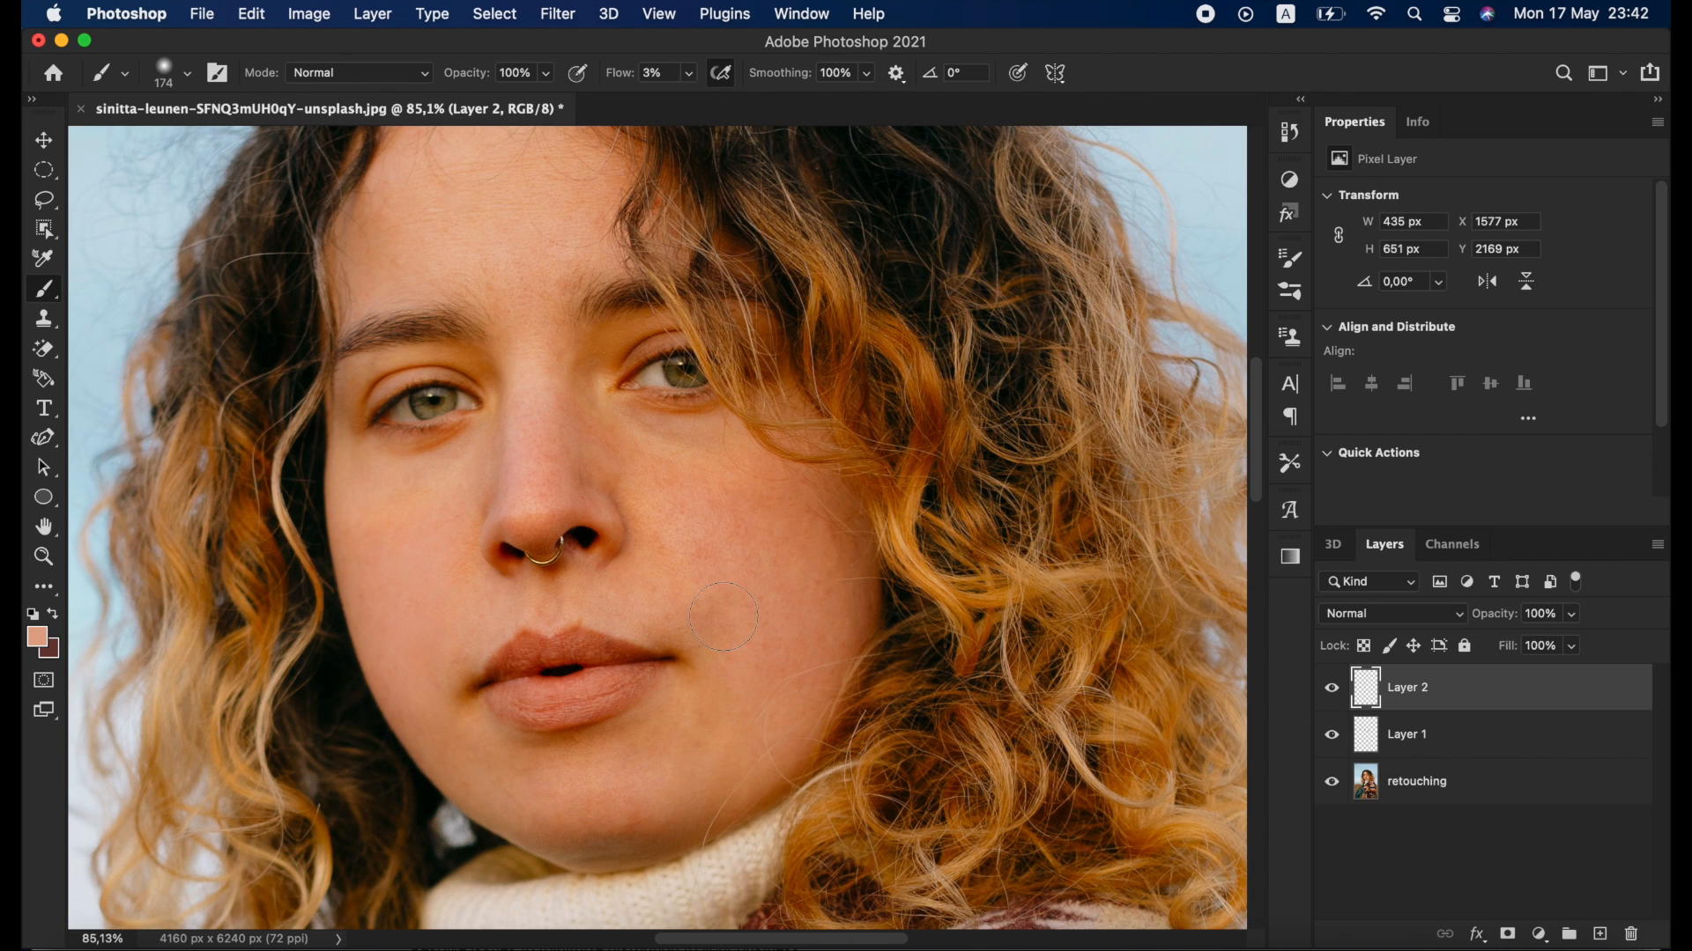
Even out the right cheek on Layer 2 by painting with skin tones sampled from it, using a 174 px brush at 3% flow.
{"action": "left_click", "coordinate": [761, 551], "text": "alt"}
{"action": "scroll", "coordinate": [724, 574], "scroll_direction": "down", "scroll_amount": 2}
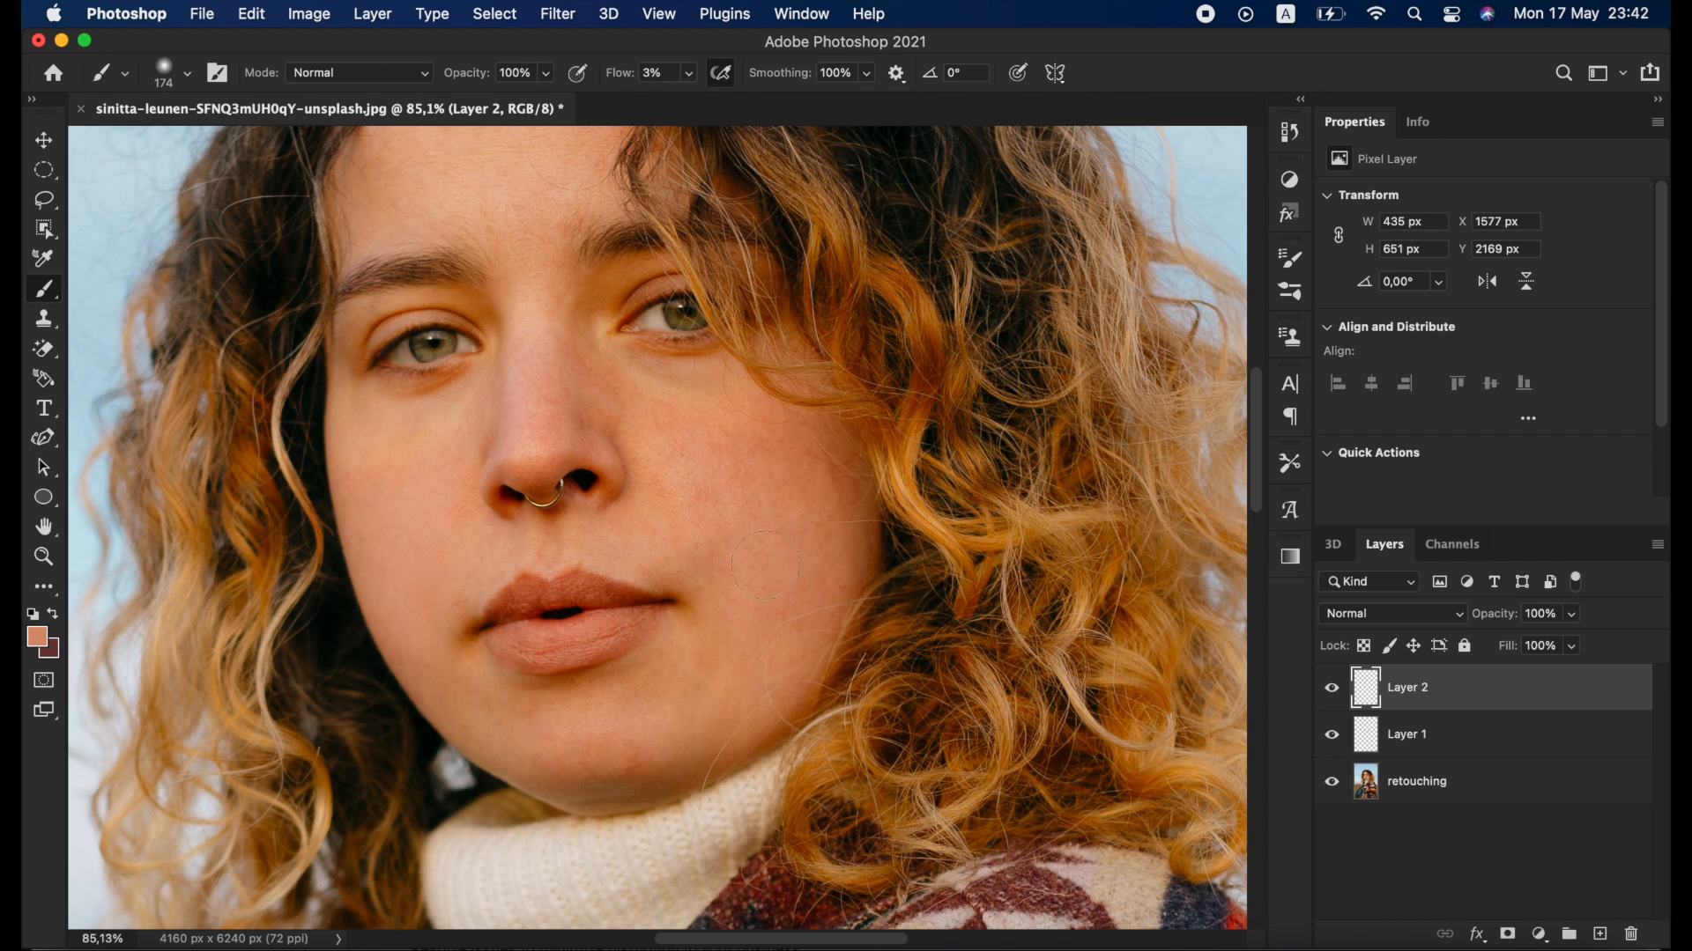
{"action": "left_click", "coordinate": [780, 517], "text": "alt"}
{"action": "left_click", "coordinate": [780, 518], "text": "alt"}
{"action": "mouse_move", "coordinate": [736, 483]}
{"action": "left_mouse_down"}
{"action": "mouse_move", "coordinate": [713, 491]}
{"action": "mouse_move", "coordinate": [743, 605]}
{"action": "mouse_move", "coordinate": [787, 598]}
{"action": "mouse_move", "coordinate": [766, 612]}
{"action": "mouse_move", "coordinate": [815, 558]}
{"action": "mouse_move", "coordinate": [702, 435]}
{"action": "mouse_move", "coordinate": [664, 452]}
{"action": "mouse_move", "coordinate": [664, 415]}
{"action": "mouse_move", "coordinate": [626, 408]}
{"action": "mouse_move", "coordinate": [740, 479]}
{"action": "mouse_move", "coordinate": [720, 478]}
{"action": "mouse_move", "coordinate": [729, 502]}
{"action": "mouse_move", "coordinate": [672, 503]}
{"action": "mouse_move", "coordinate": [723, 530]}
{"action": "mouse_move", "coordinate": [740, 574]}
{"action": "mouse_move", "coordinate": [819, 567]}
{"action": "mouse_move", "coordinate": [812, 590]}
{"action": "mouse_move", "coordinate": [830, 521]}
{"action": "mouse_move", "coordinate": [785, 434]}
{"action": "mouse_move", "coordinate": [735, 472]}
{"action": "mouse_move", "coordinate": [732, 502]}
{"action": "mouse_move", "coordinate": [721, 491]}
{"action": "mouse_move", "coordinate": [781, 518]}
{"action": "mouse_move", "coordinate": [763, 544]}
{"action": "mouse_move", "coordinate": [718, 461]}
{"action": "mouse_move", "coordinate": [661, 441]}
{"action": "mouse_move", "coordinate": [695, 424]}
{"action": "left_mouse_up"}
Smooth the nose bridge and forehead on Layer 2 by painting with skin tones sampled from each area.
{"action": "left_click", "coordinate": [528, 325], "text": "alt"}
{"action": "mouse_move", "coordinate": [532, 349]}
{"action": "left_mouse_down"}
{"action": "mouse_move", "coordinate": [522, 421]}
{"action": "mouse_move", "coordinate": [548, 382]}
{"action": "mouse_move", "coordinate": [540, 453]}
{"action": "mouse_move", "coordinate": [555, 410]}
{"action": "mouse_move", "coordinate": [588, 417]}
{"action": "mouse_move", "coordinate": [586, 439]}
{"action": "mouse_move", "coordinate": [604, 426]}
{"action": "mouse_move", "coordinate": [602, 443]}
{"action": "mouse_move", "coordinate": [517, 448]}
{"action": "mouse_move", "coordinate": [535, 424]}
{"action": "mouse_move", "coordinate": [497, 461]}
{"action": "mouse_move", "coordinate": [528, 410]}
{"action": "mouse_move", "coordinate": [525, 363]}
{"action": "mouse_move", "coordinate": [510, 390]}
{"action": "mouse_move", "coordinate": [529, 351]}
{"action": "left_mouse_up"}
{"action": "scroll", "coordinate": [524, 317], "scroll_direction": "up", "scroll_amount": 3}
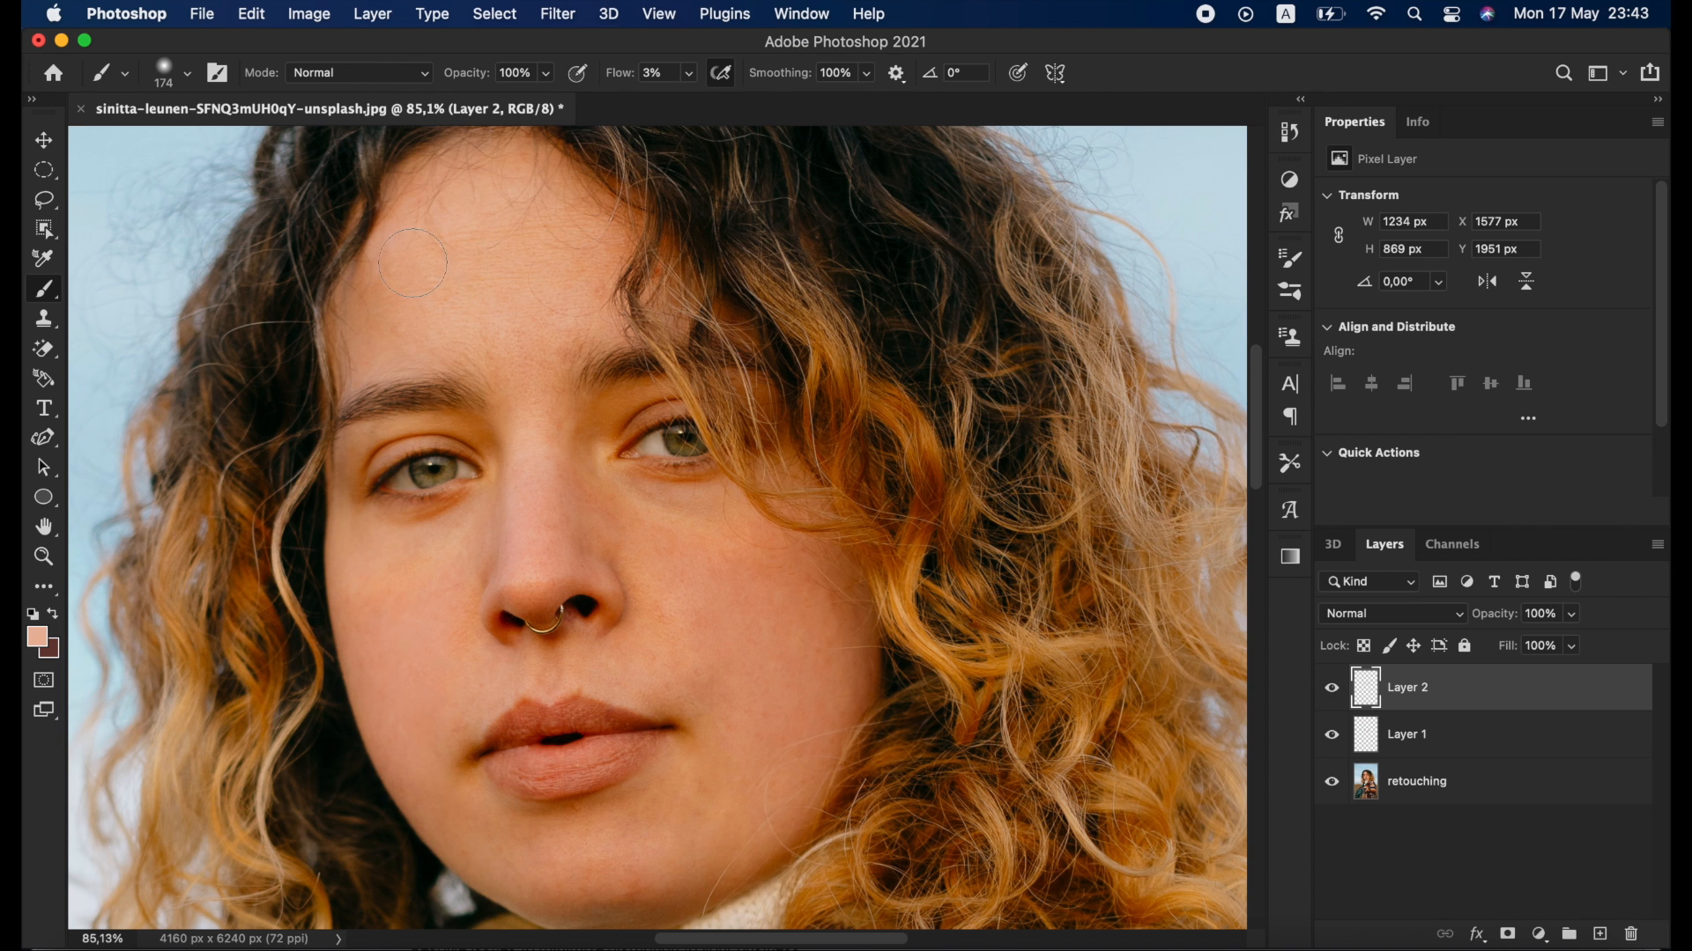
{"action": "left_click", "coordinate": [451, 280], "text": "alt"}
{"action": "mouse_move", "coordinate": [514, 294]}
{"action": "left_mouse_down"}
{"action": "mouse_move", "coordinate": [580, 282]}
{"action": "mouse_move", "coordinate": [550, 228]}
{"action": "mouse_move", "coordinate": [512, 215]}
{"action": "mouse_move", "coordinate": [459, 289]}
{"action": "mouse_move", "coordinate": [550, 295]}
{"action": "mouse_move", "coordinate": [531, 328]}
{"action": "mouse_move", "coordinate": [534, 314]}
{"action": "mouse_move", "coordinate": [529, 406]}
{"action": "mouse_move", "coordinate": [556, 346]}
{"action": "mouse_move", "coordinate": [527, 414]}
{"action": "left_mouse_up"}
Heal the dark skin beside and below the left mouth corner with the Healing Brush at 41 px, sampling nearby skin.
{"action": "scroll", "coordinate": [445, 772], "scroll_direction": "down", "scroll_amount": 3}
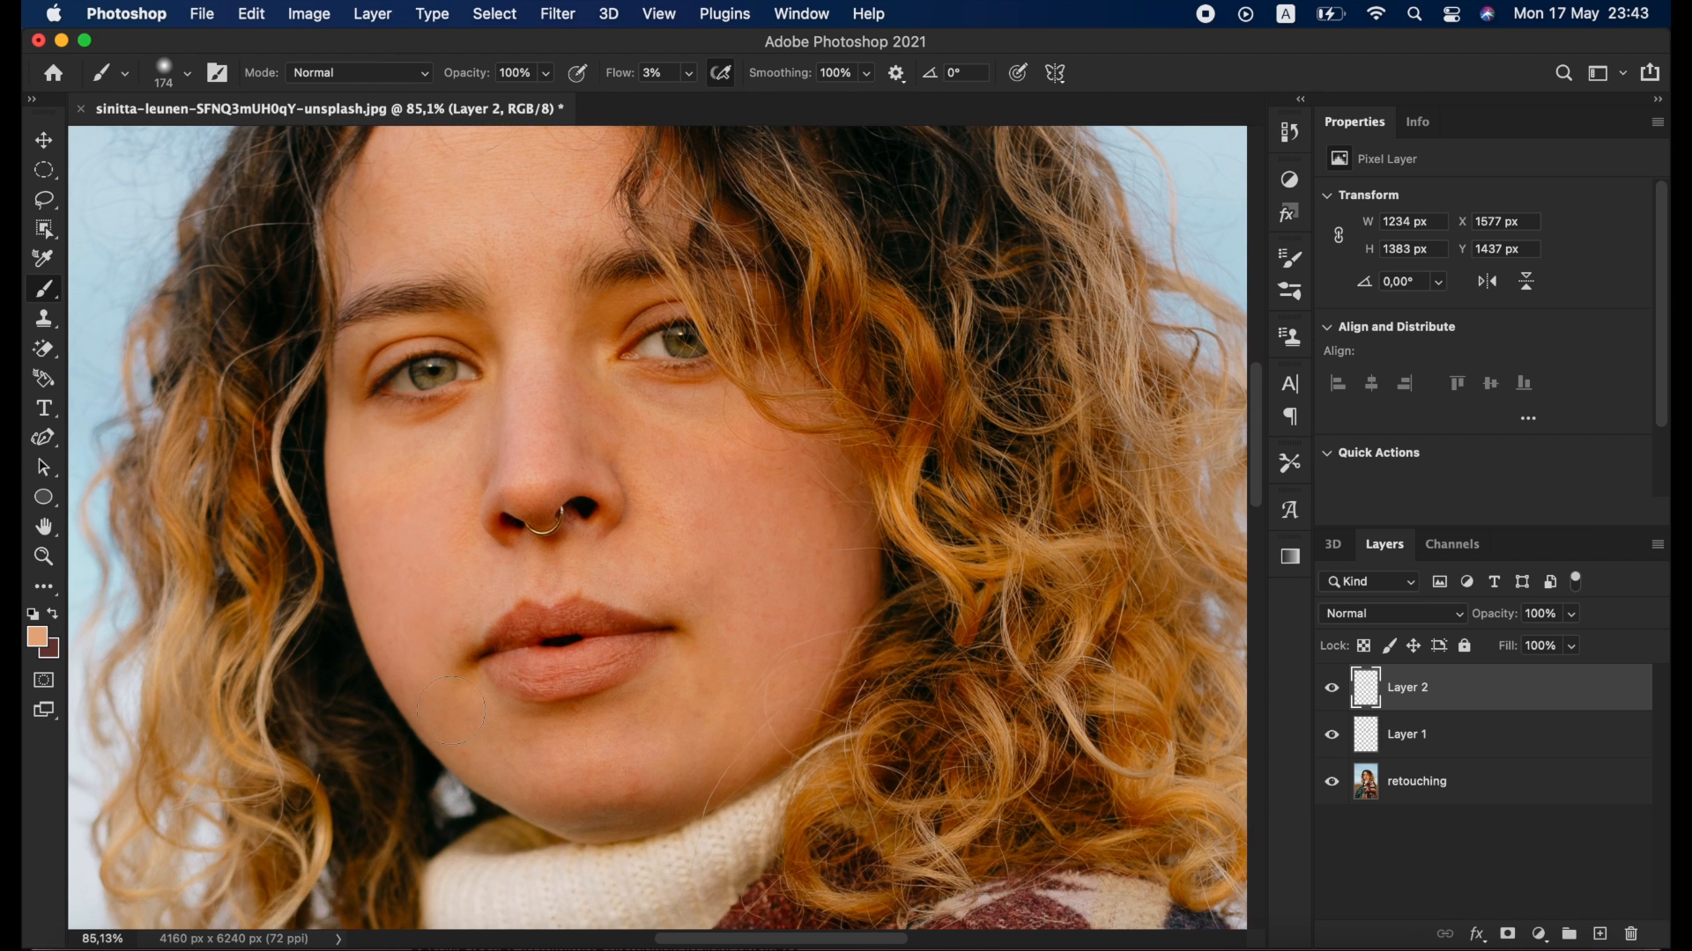
{"action": "scroll", "coordinate": [468, 659], "scroll_direction": "up", "scroll_amount": 2}
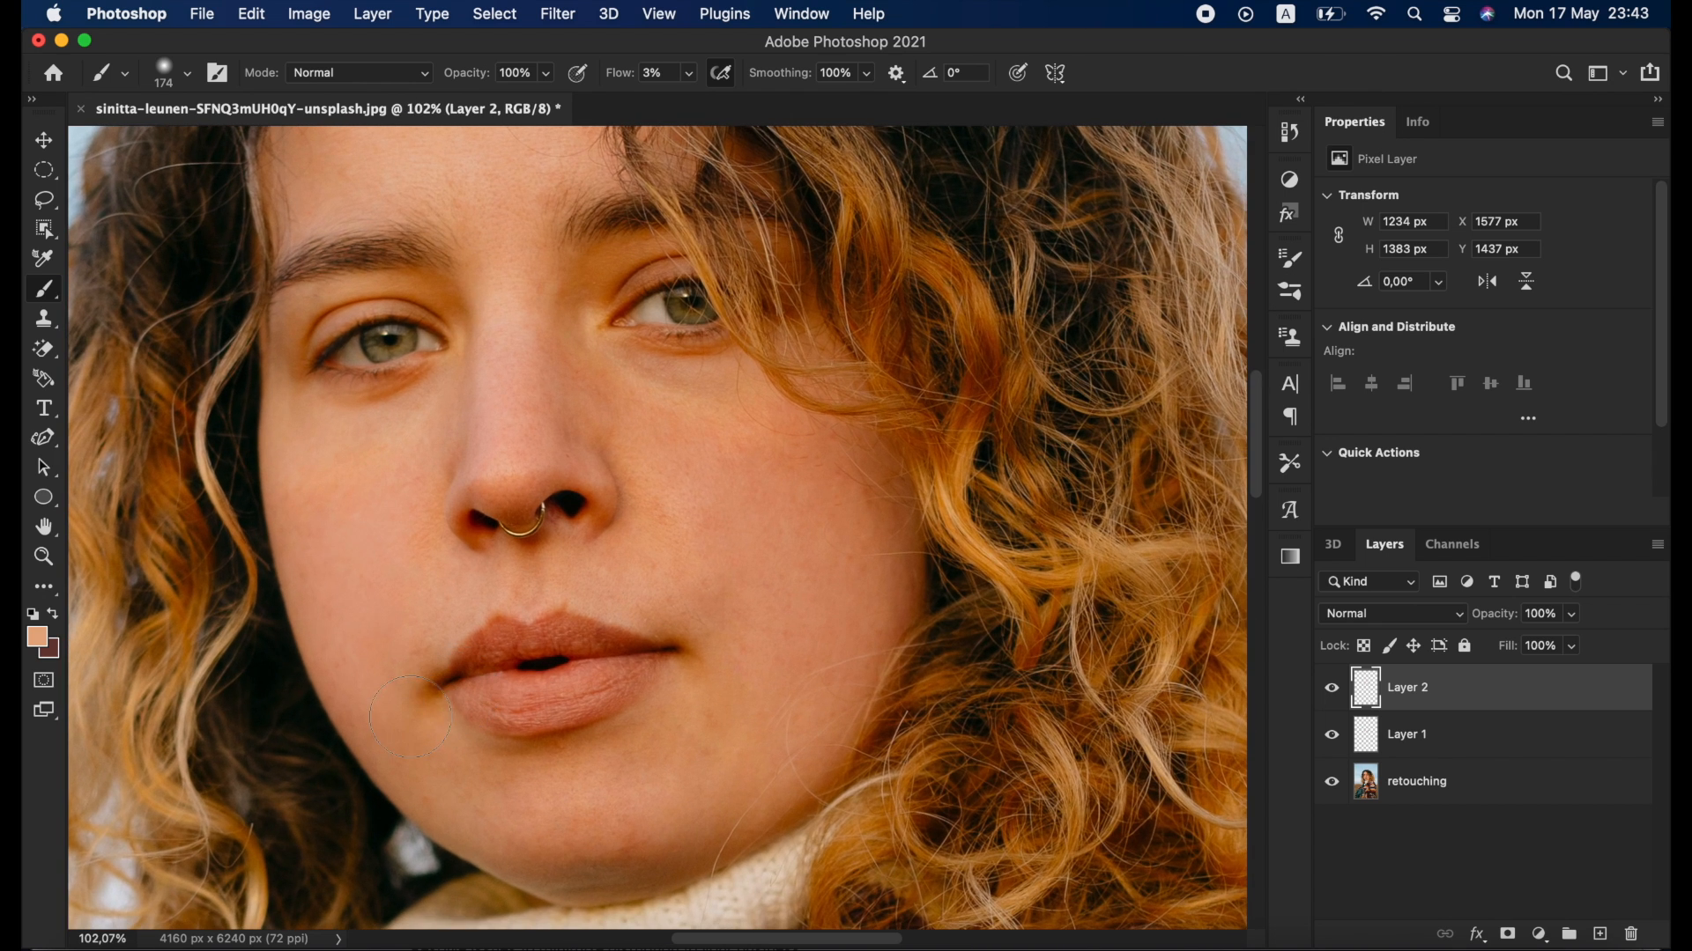
{"action": "scroll", "coordinate": [414, 715], "scroll_direction": "up", "scroll_amount": 3}
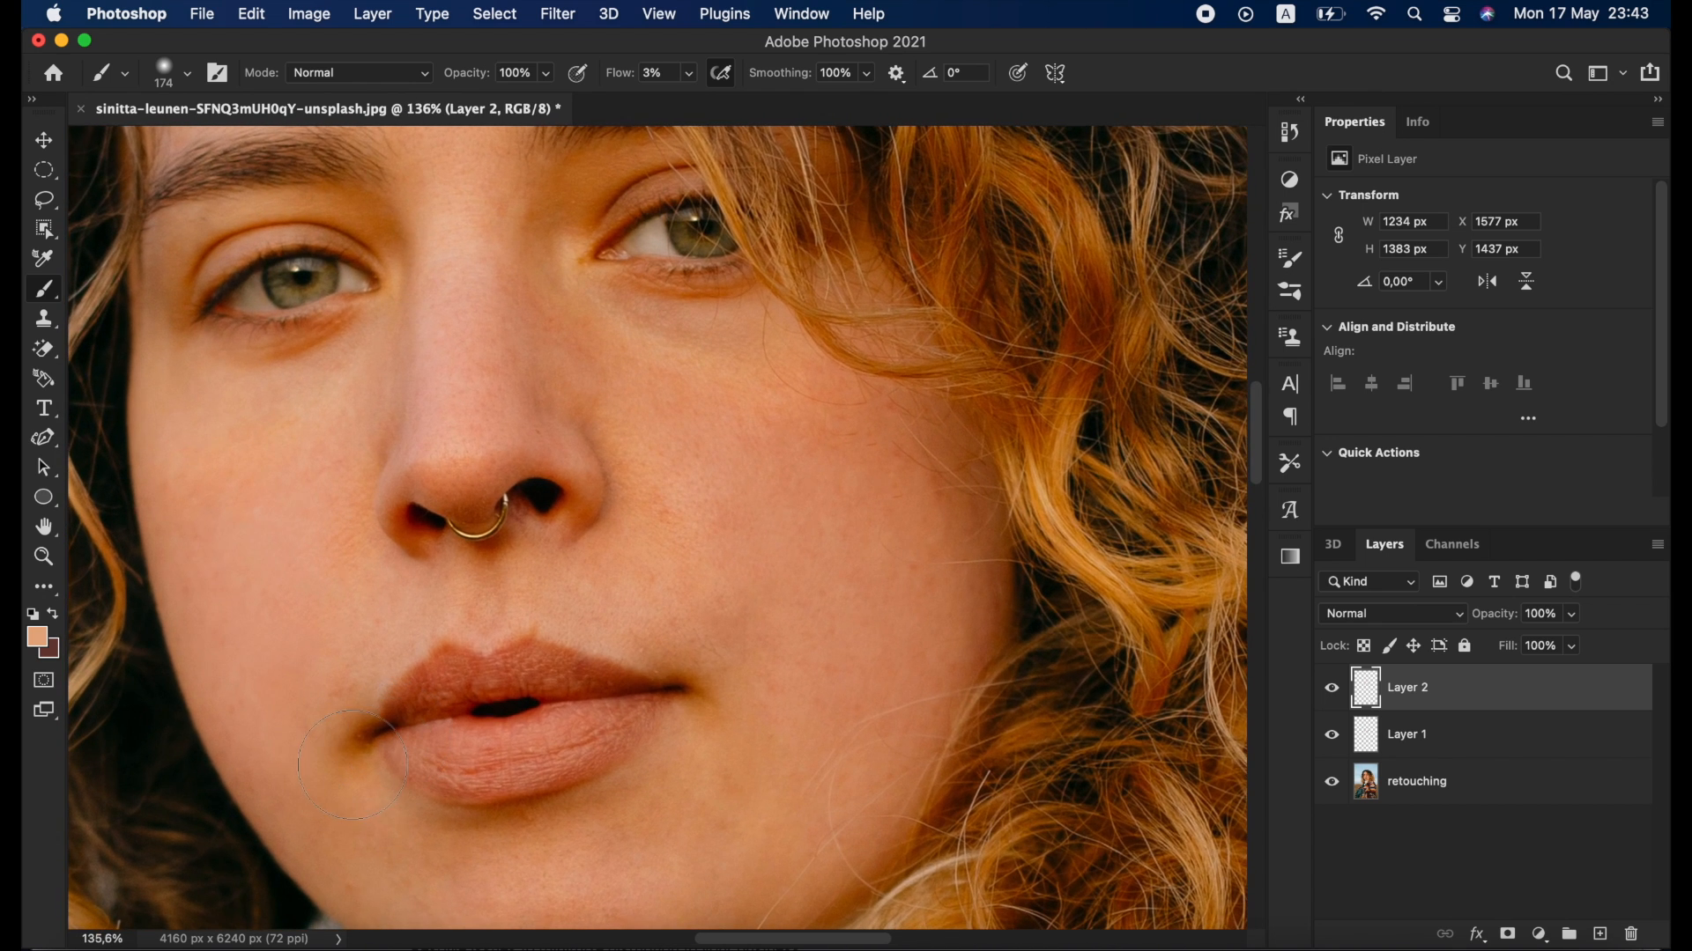
{"action": "scroll", "coordinate": [353, 767], "scroll_direction": "down", "scroll_amount": 2}
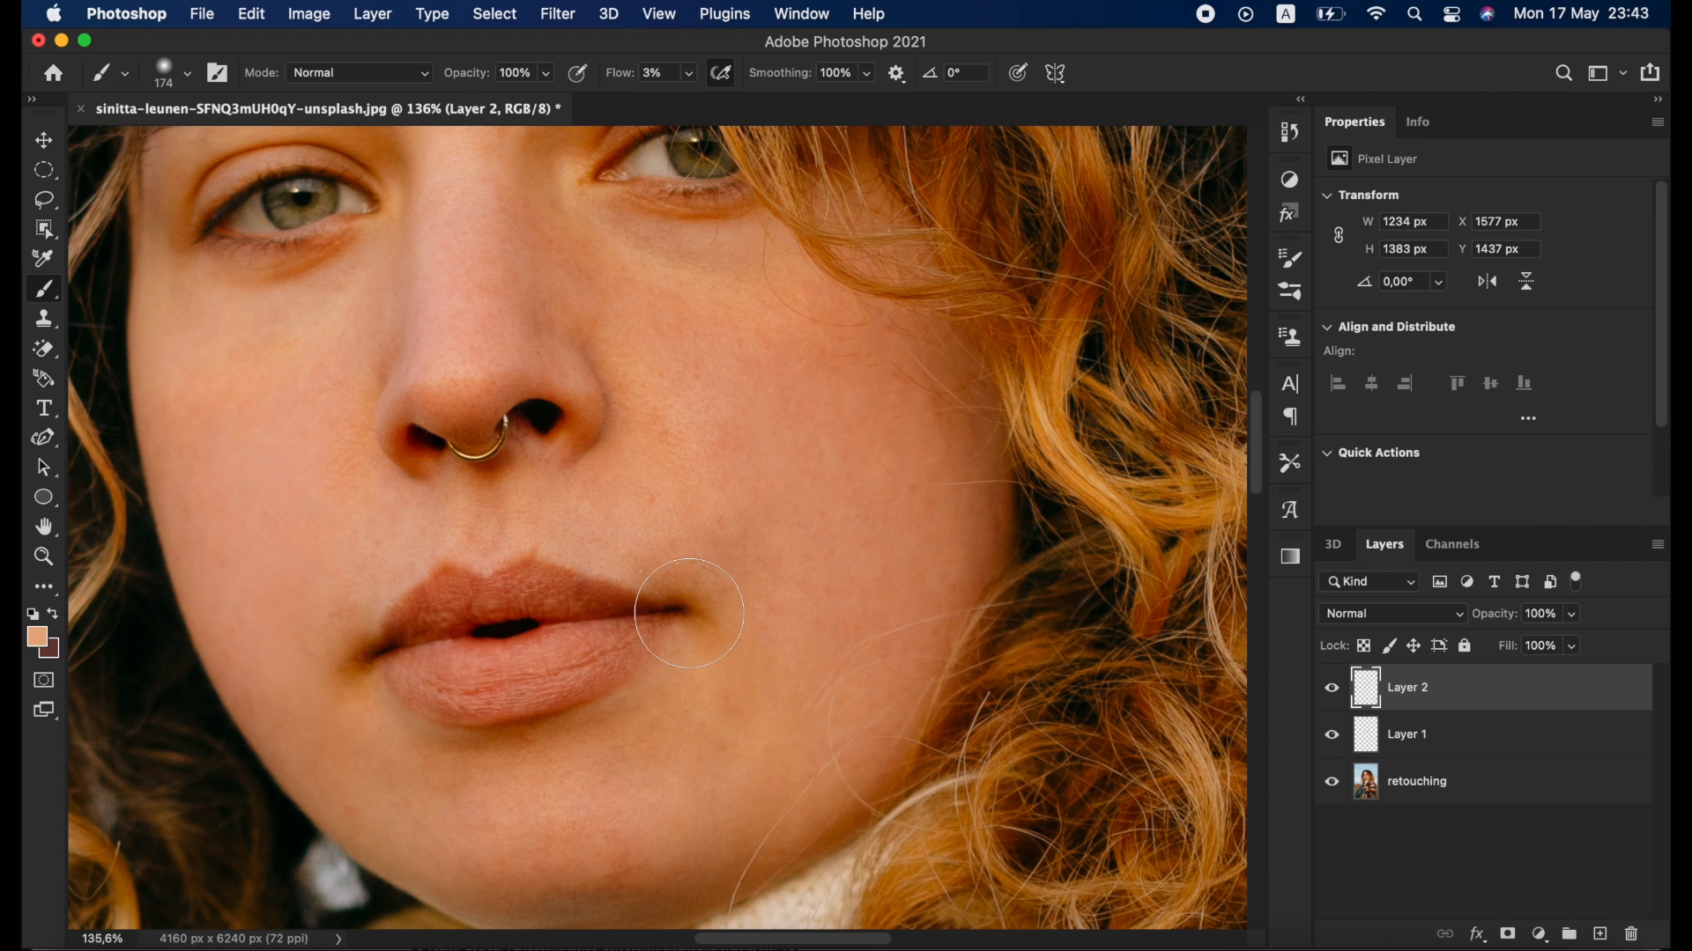
{"action": "left_click", "coordinate": [45, 585]}
{"action": "left_click", "coordinate": [141, 582]}
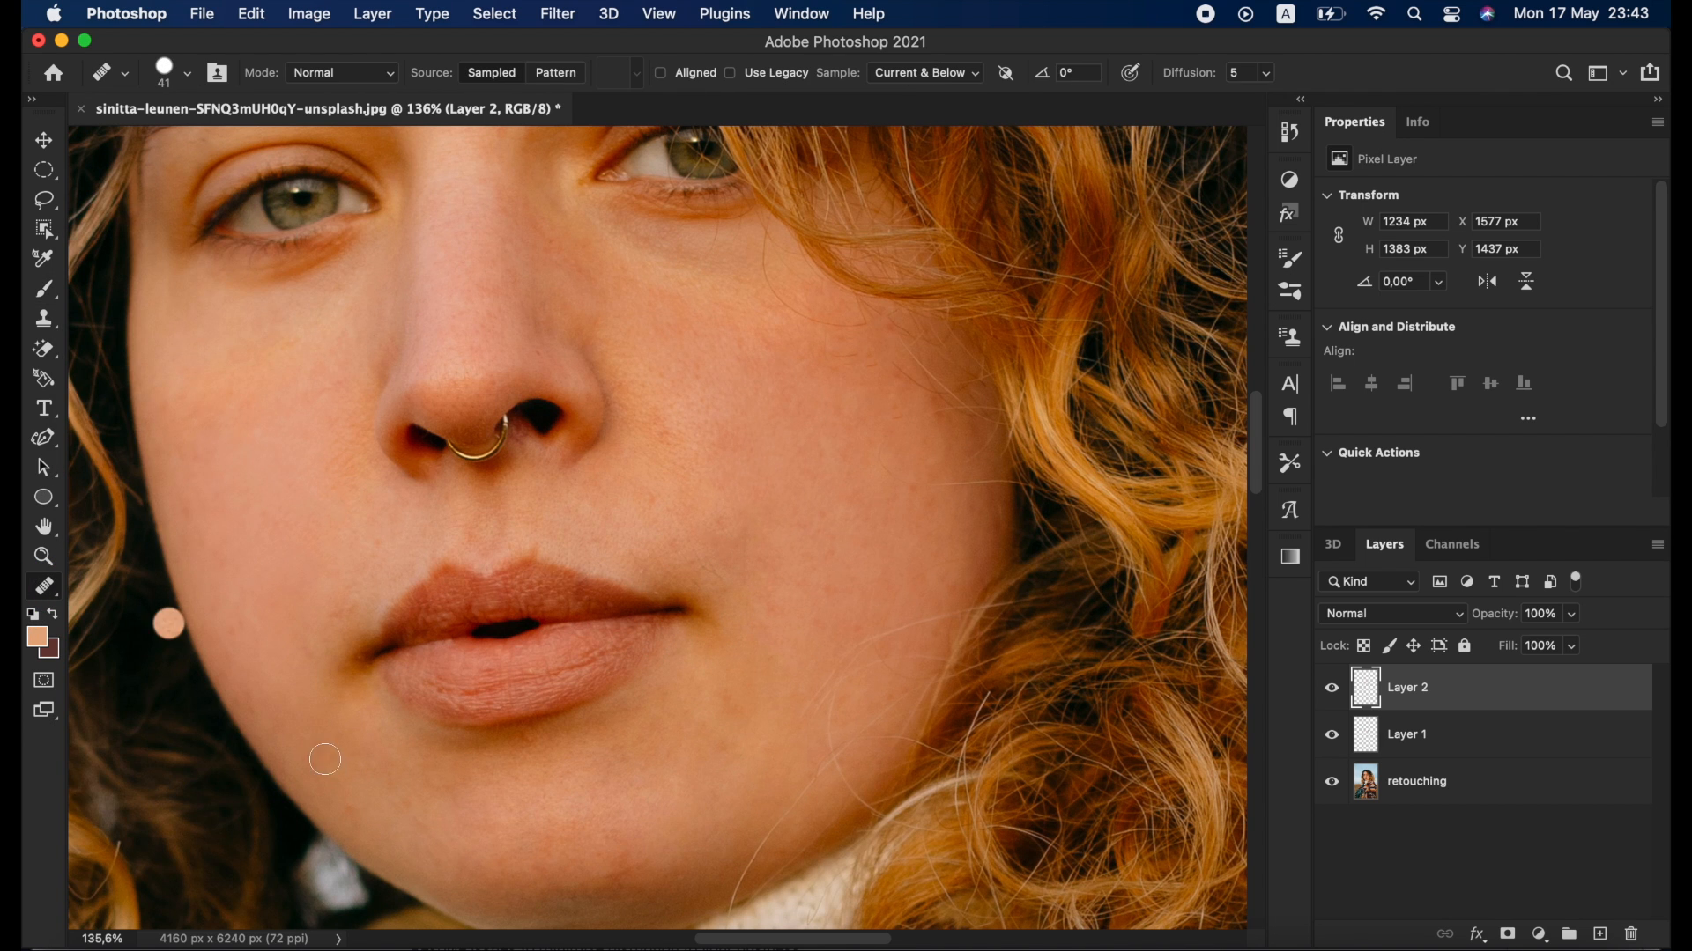
{"action": "left_click", "coordinate": [314, 675], "text": "alt"}
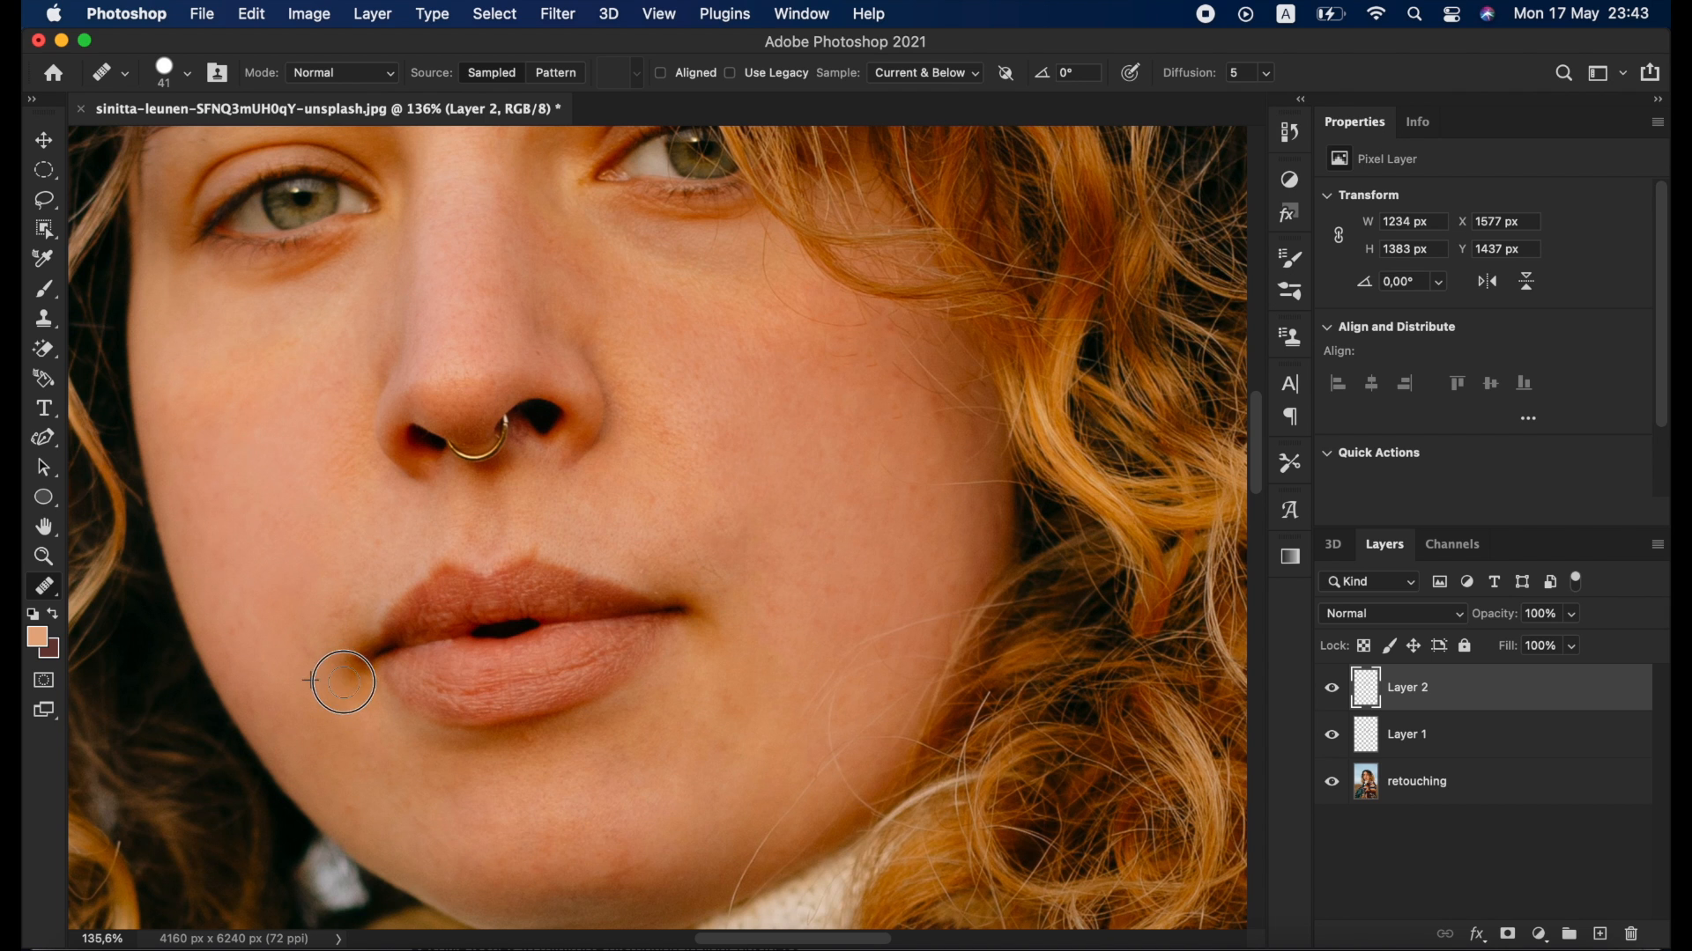
{"action": "mouse_move", "coordinate": [354, 680]}
{"action": "left_mouse_down"}
{"action": "mouse_move", "coordinate": [332, 672]}
{"action": "mouse_move", "coordinate": [350, 683]}
{"action": "left_mouse_up"}
{"action": "left_click", "coordinate": [349, 748]}
Heal the shadowed skin around the right mouth corner and above the lip, using sources from the adjacent cheek.
{"action": "left_click", "coordinate": [749, 641], "text": "alt"}
{"action": "mouse_move", "coordinate": [715, 632]}
{"action": "left_mouse_down"}
{"action": "mouse_move", "coordinate": [698, 631]}
{"action": "mouse_move", "coordinate": [718, 621]}
{"action": "left_mouse_up"}
{"action": "left_click", "coordinate": [655, 569]}
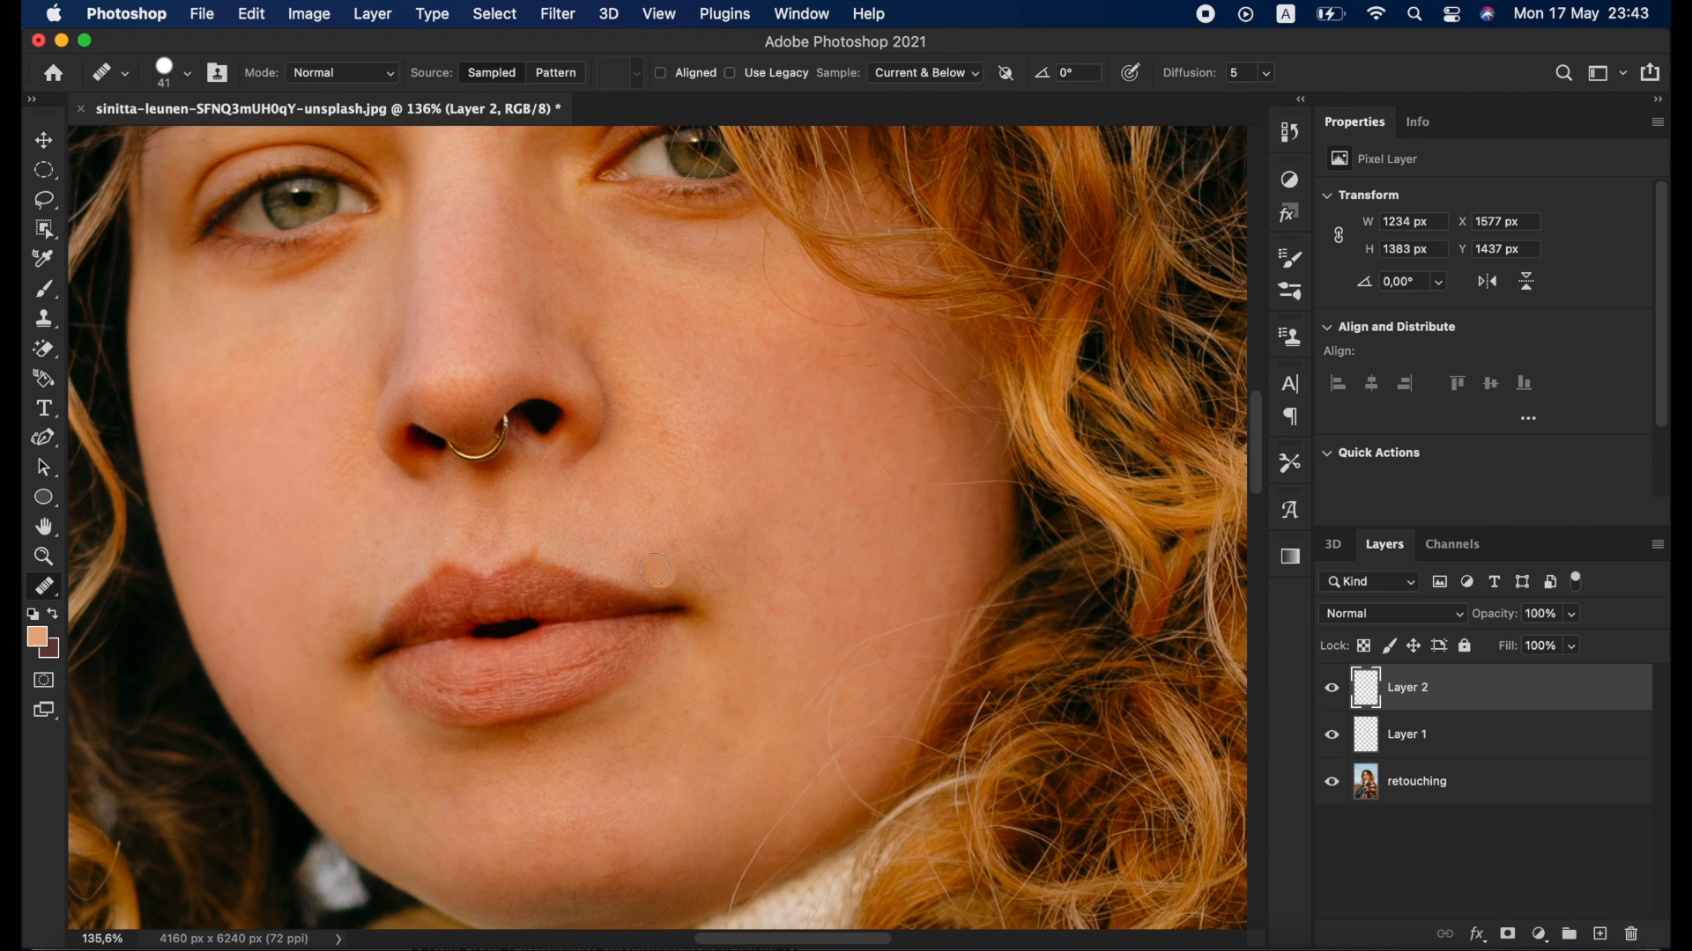
{"action": "left_click", "coordinate": [740, 555], "text": "alt"}
{"action": "left_click", "coordinate": [694, 575], "text": "alt"}
Heal the skin beside the right mouth corner on Layer 2 with the Content-Aware Spot Healing Brush at 46 px.
{"action": "right_click", "coordinate": [40, 599]}
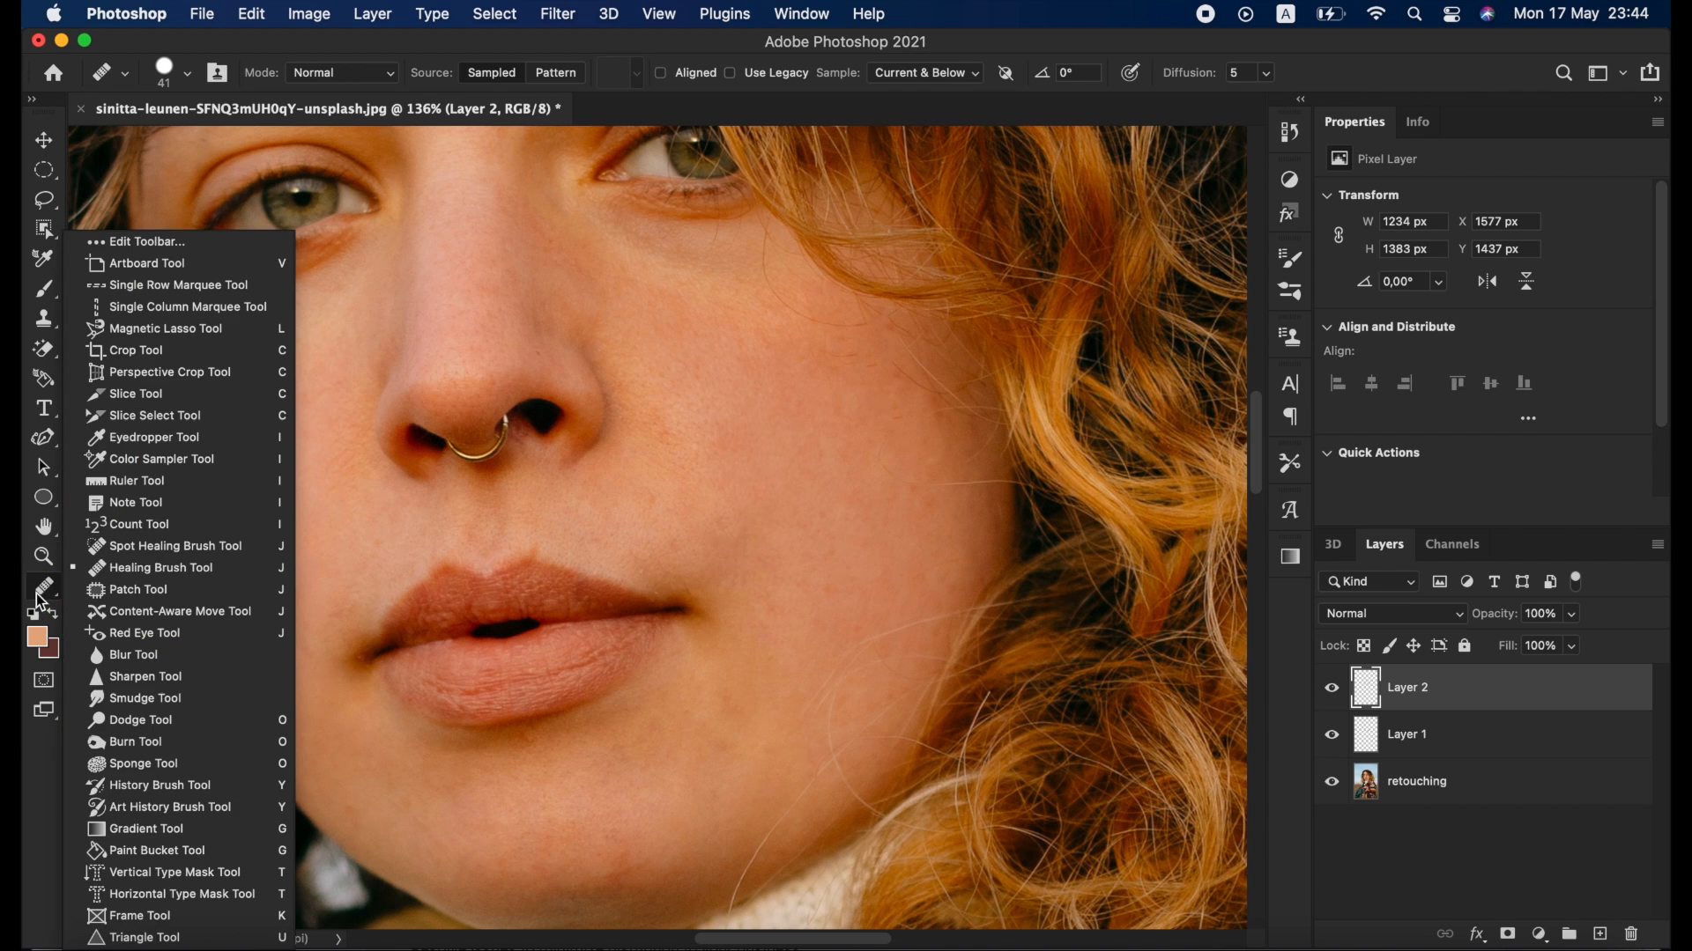
{"action": "left_click", "coordinate": [106, 548]}
{"action": "mouse_move", "coordinate": [705, 585]}
{"action": "left_mouse_down"}
{"action": "mouse_move", "coordinate": [679, 590]}
{"action": "mouse_move", "coordinate": [692, 596]}
{"action": "left_mouse_up"}
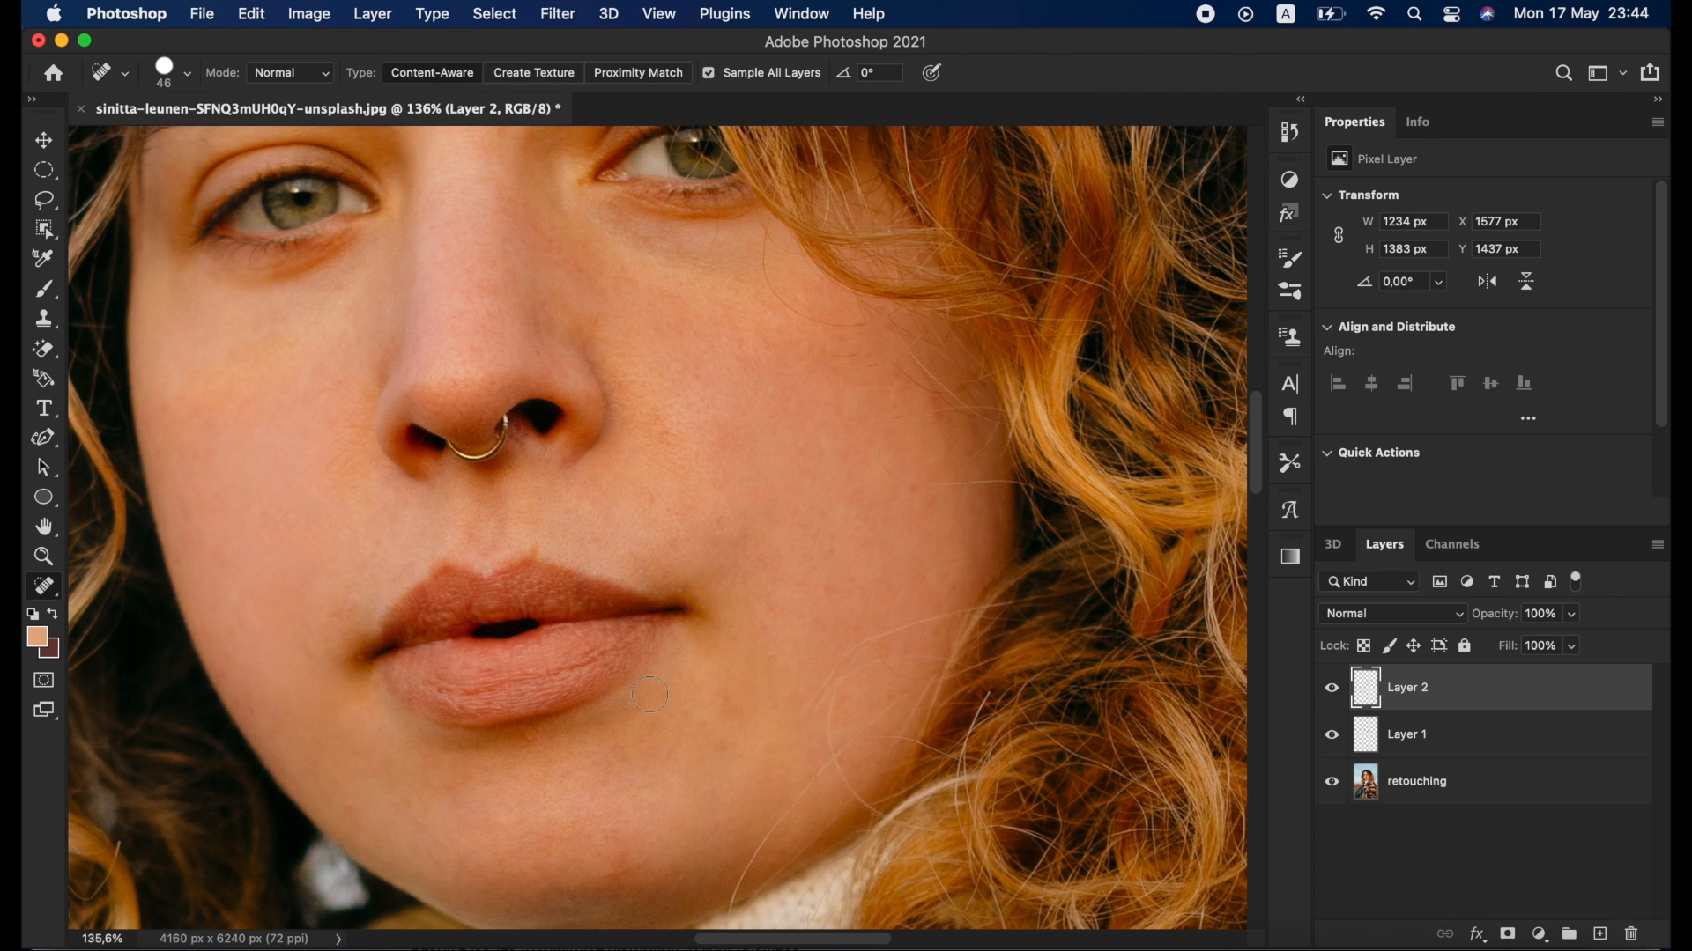
Even out the skin above the upper lip and on the chin by painting with sampled tones, reducing the brush to 78 px at 3% flow.
{"action": "scroll", "coordinate": [652, 695], "scroll_direction": "down", "scroll_amount": 3}
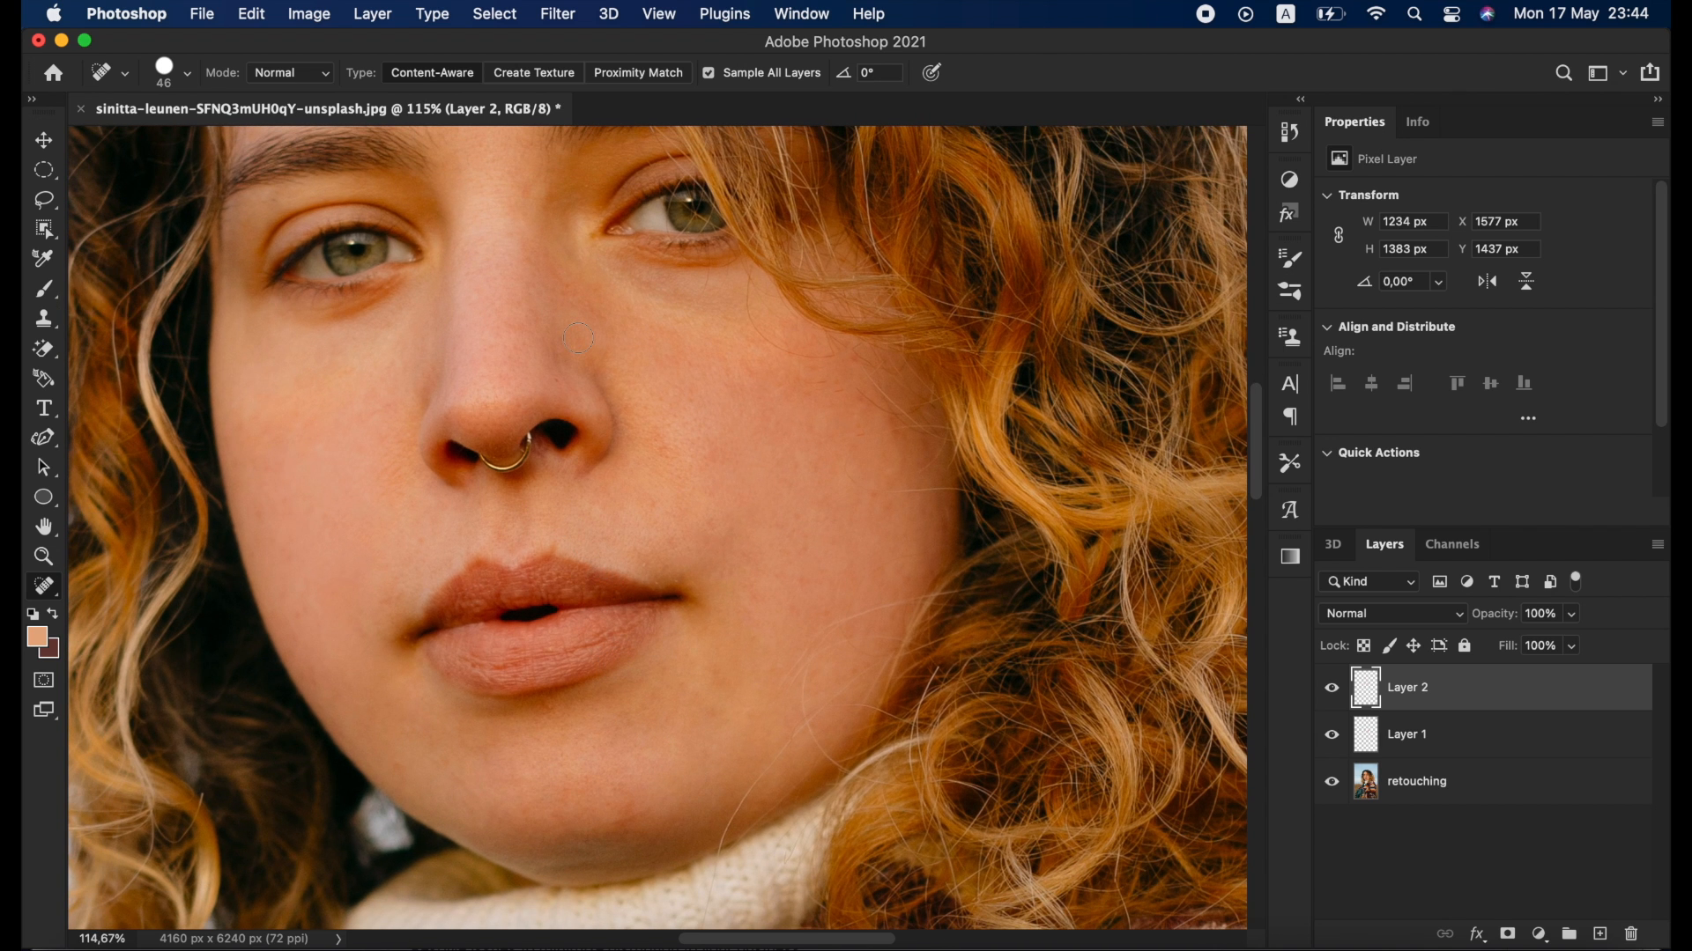
{"action": "key", "text": "b"}
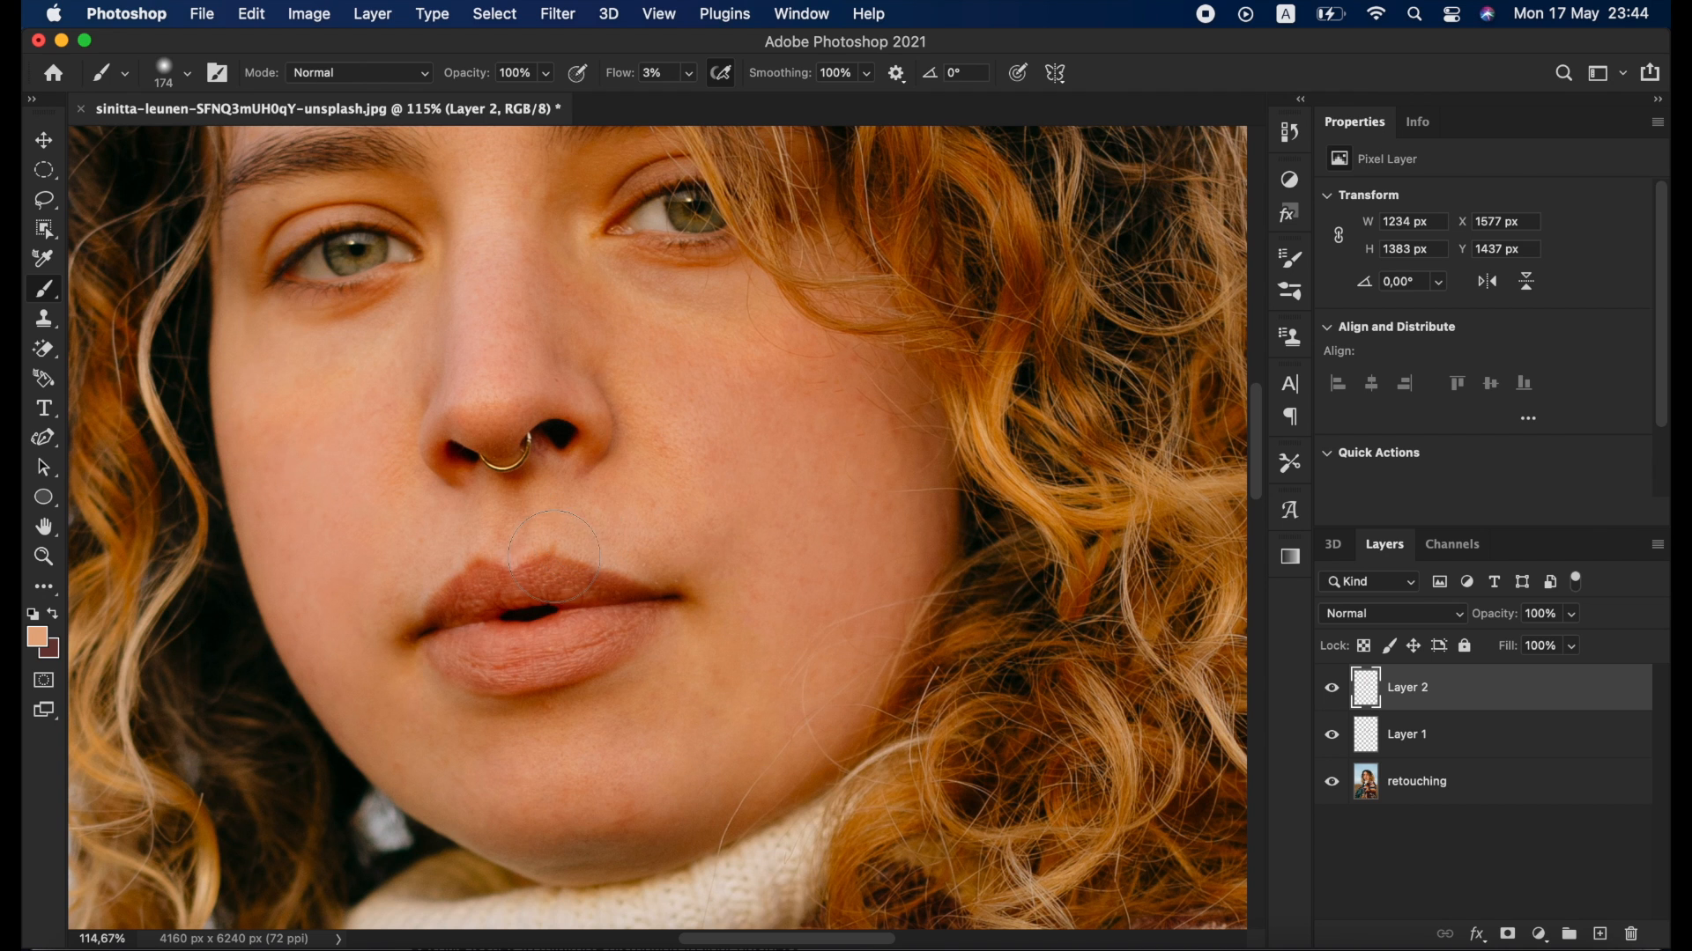
{"action": "left_click", "coordinate": [568, 519], "text": "alt"}
{"action": "mouse_move", "coordinate": [578, 519]}
{"action": "left_mouse_down"}
{"action": "mouse_move", "coordinate": [604, 528]}
{"action": "mouse_move", "coordinate": [582, 537]}
{"action": "left_mouse_up"}
{"action": "mouse_move", "coordinate": [551, 511]}
{"action": "left_mouse_down"}
{"action": "mouse_move", "coordinate": [631, 542]}
{"action": "mouse_move", "coordinate": [512, 508]}
{"action": "mouse_move", "coordinate": [401, 553]}
{"action": "mouse_move", "coordinate": [381, 599]}
{"action": "mouse_move", "coordinate": [418, 572]}
{"action": "mouse_move", "coordinate": [379, 616]}
{"action": "mouse_move", "coordinate": [508, 495]}
{"action": "mouse_move", "coordinate": [495, 530]}
{"action": "mouse_move", "coordinate": [530, 505]}
{"action": "mouse_move", "coordinate": [653, 548]}
{"action": "mouse_move", "coordinate": [626, 505]}
{"action": "mouse_move", "coordinate": [639, 499]}
{"action": "mouse_move", "coordinate": [599, 500]}
{"action": "mouse_move", "coordinate": [654, 489]}
{"action": "left_mouse_up"}
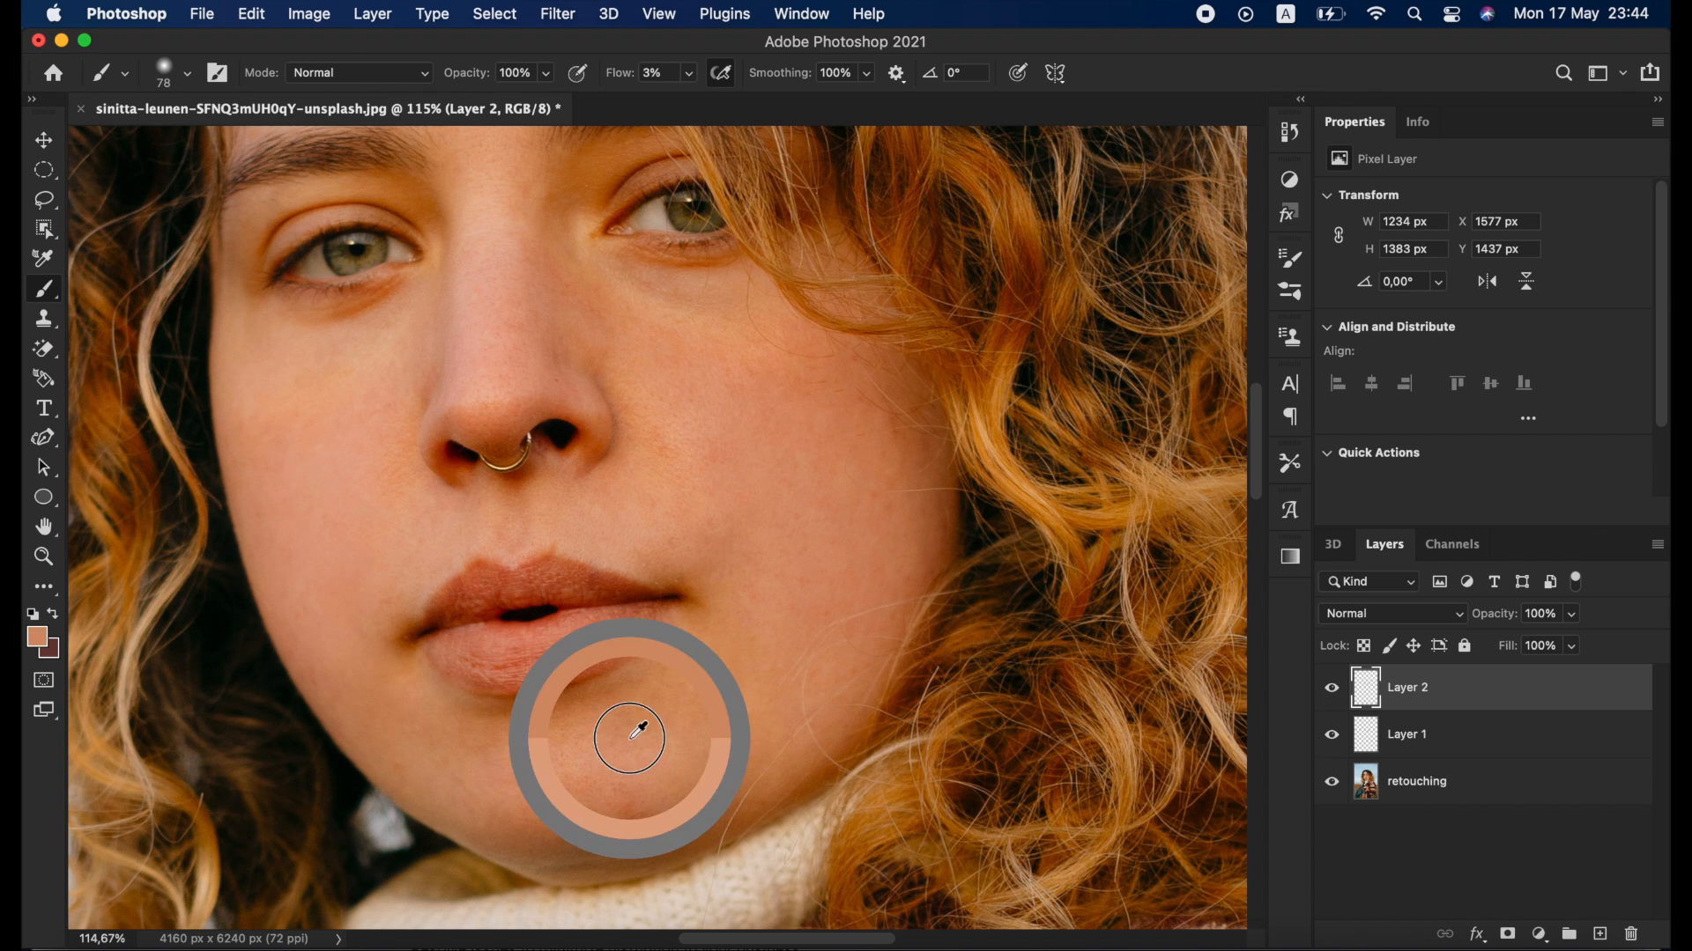
{"action": "mouse_move", "coordinate": [644, 754]}
{"action": "left_mouse_down"}
{"action": "mouse_move", "coordinate": [631, 781]}
{"action": "mouse_move", "coordinate": [573, 801]}
{"action": "mouse_move", "coordinate": [608, 820]}
{"action": "mouse_move", "coordinate": [699, 751]}
{"action": "mouse_move", "coordinate": [585, 781]}
{"action": "mouse_move", "coordinate": [611, 710]}
{"action": "mouse_move", "coordinate": [547, 705]}
{"action": "mouse_move", "coordinate": [530, 788]}
{"action": "mouse_move", "coordinate": [566, 649]}
{"action": "left_mouse_up"}
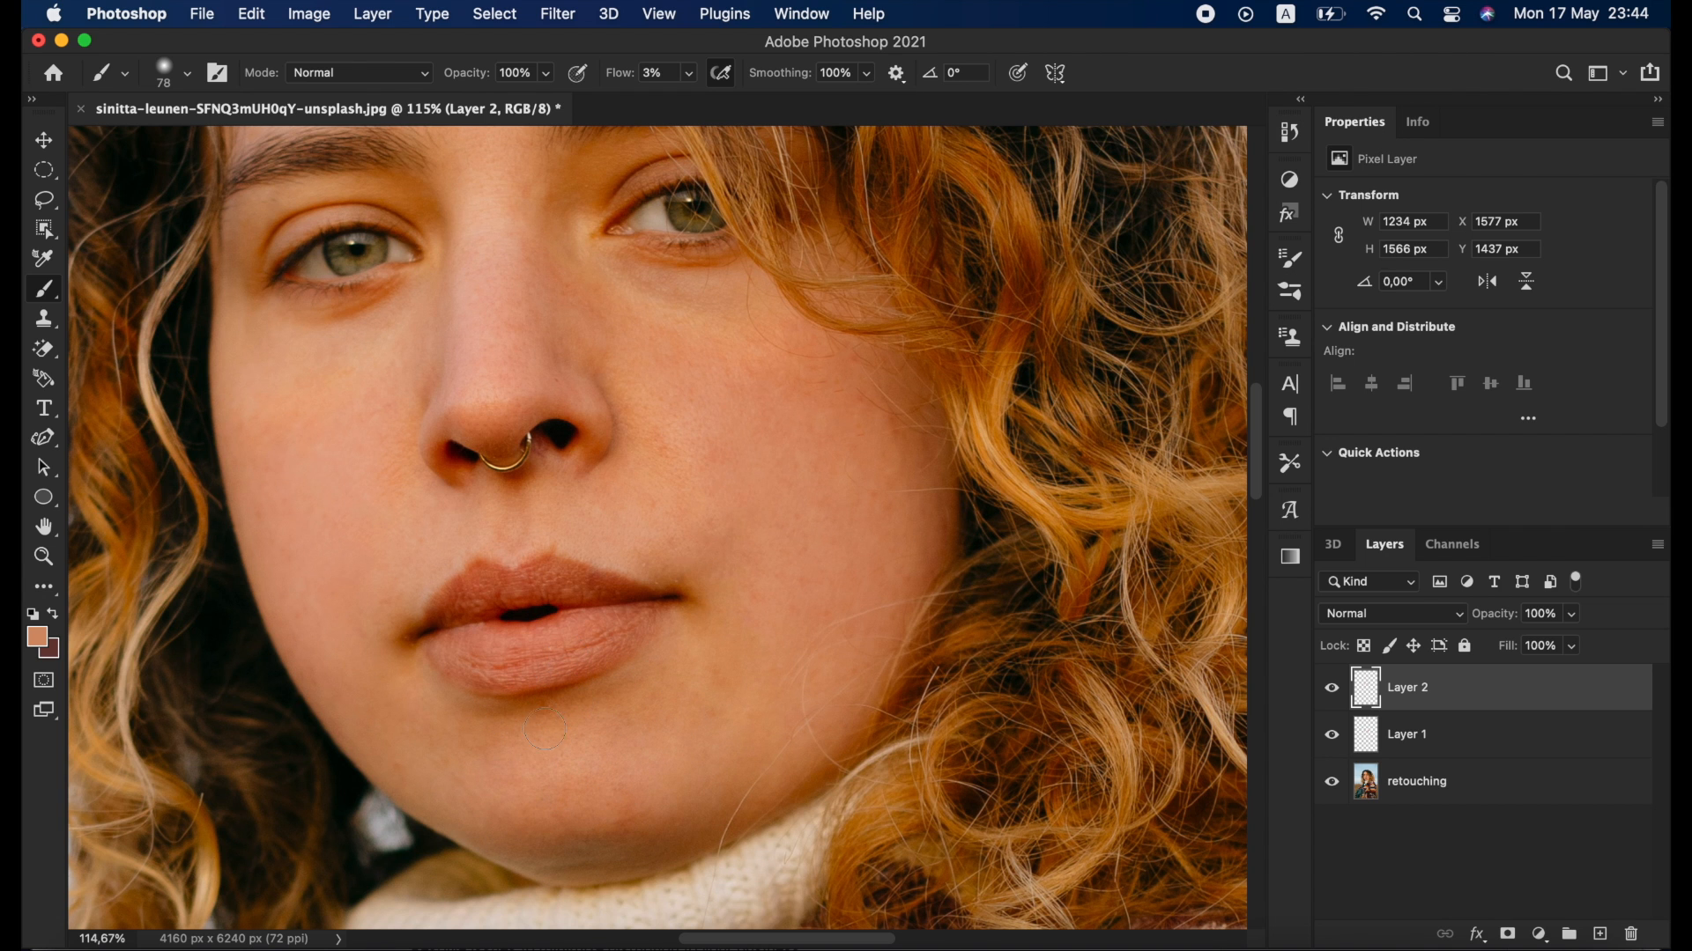
Heal the small spot on the chin just below the lower lip with the Spot Healing Brush at 46 px.
{"action": "scroll", "coordinate": [550, 718], "scroll_direction": "up", "scroll_amount": 2}
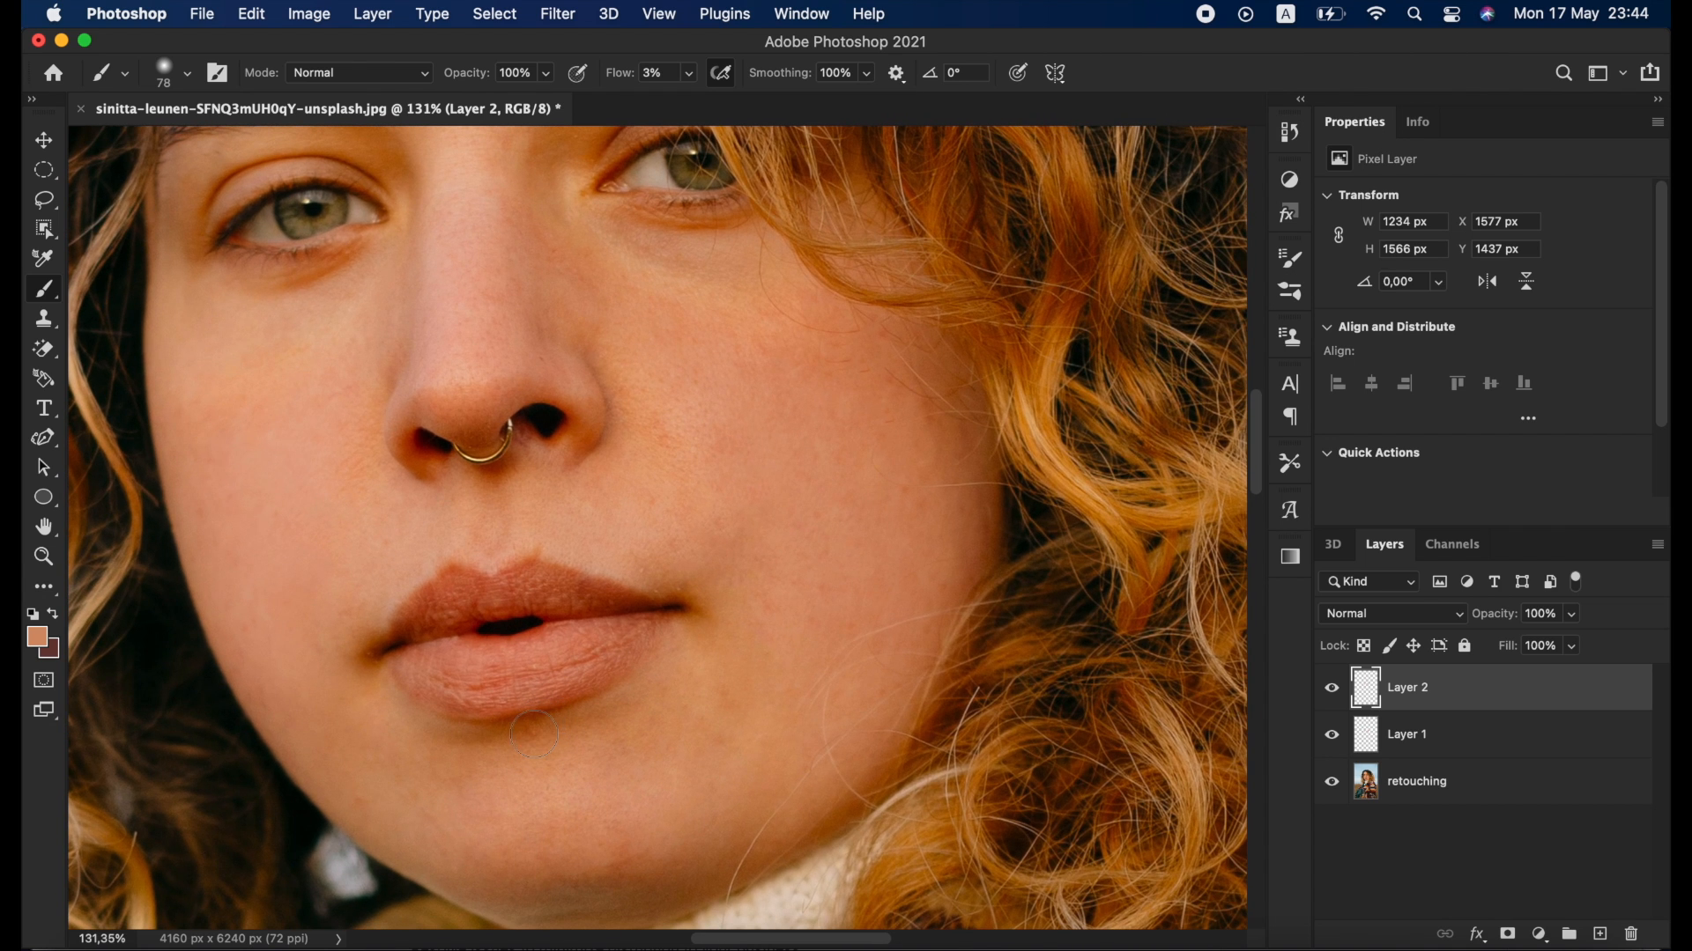
{"action": "left_click", "coordinate": [44, 587]}
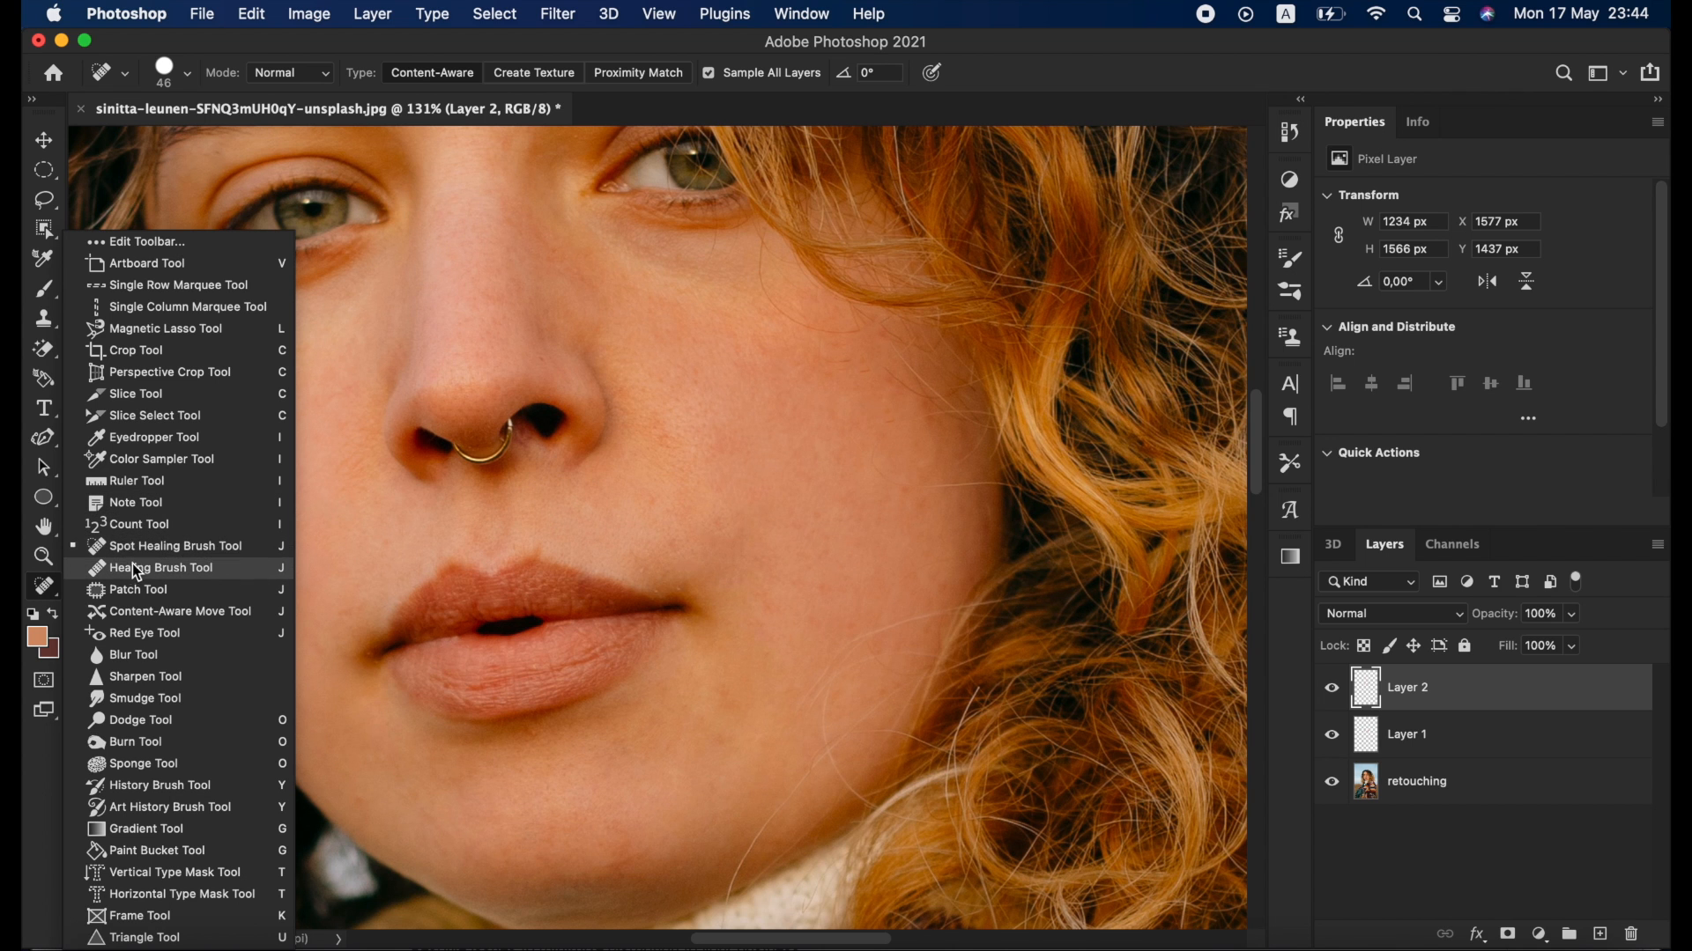
{"action": "left_click", "coordinate": [532, 737]}
Compare the portrait with Layer 2 hidden and shown to examine the skin tone corrections across the whole face.
{"action": "scroll", "coordinate": [702, 587], "scroll_direction": "down", "scroll_amount": 10}
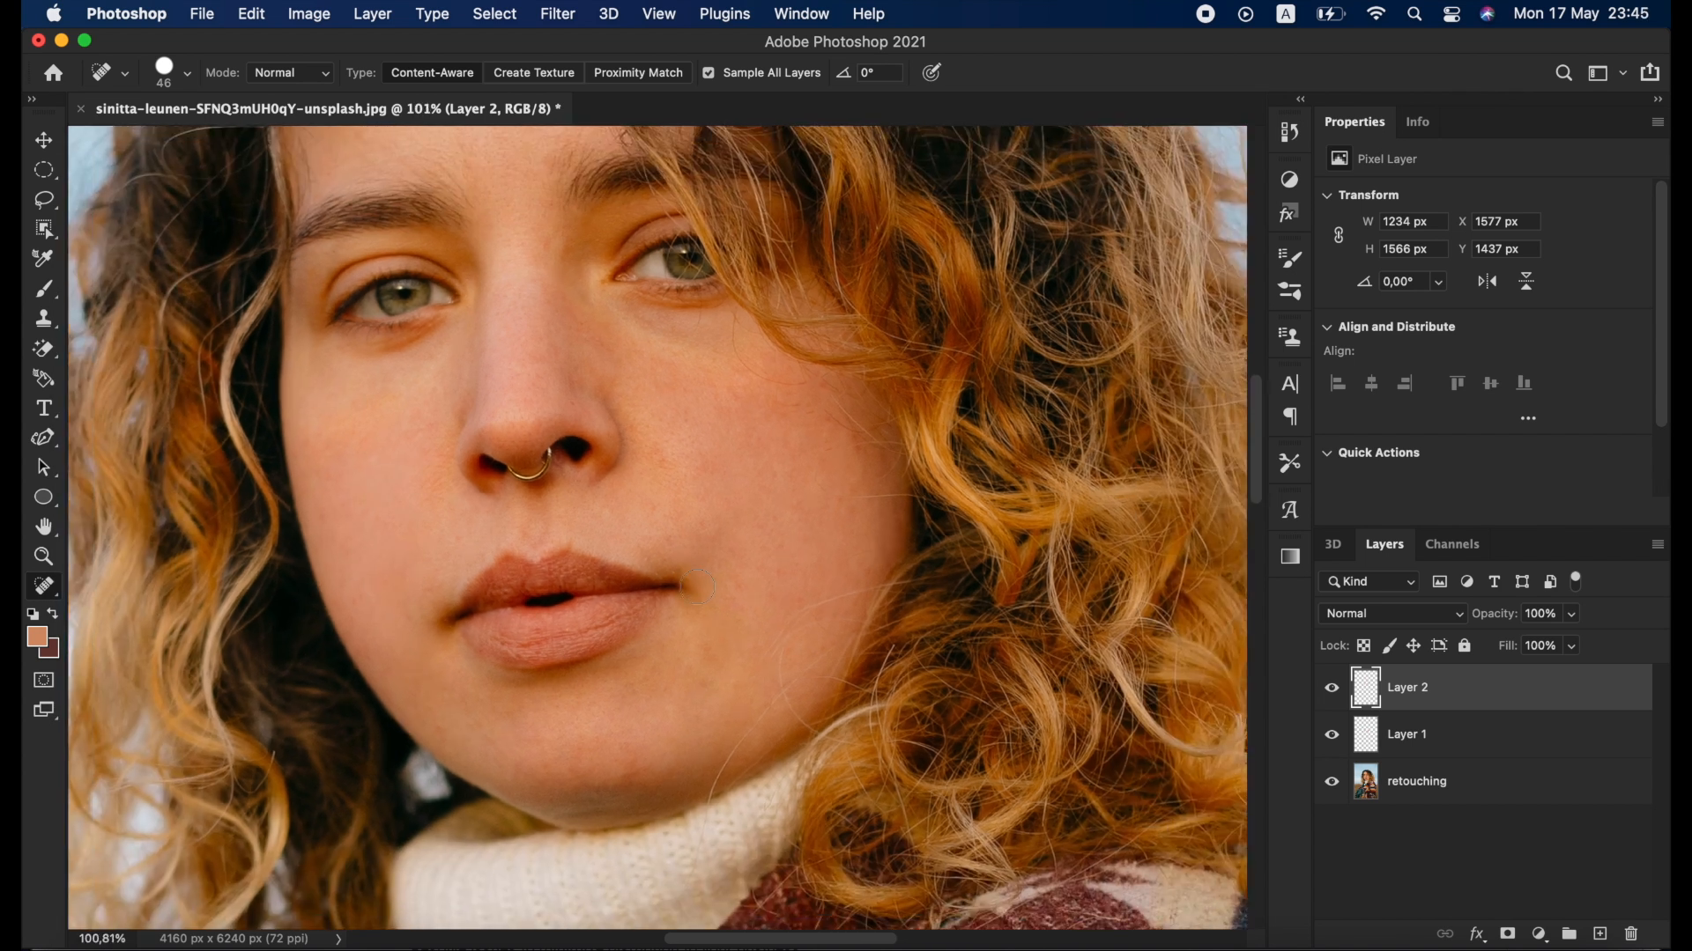
{"action": "scroll", "coordinate": [714, 535], "scroll_direction": "up", "scroll_amount": 2}
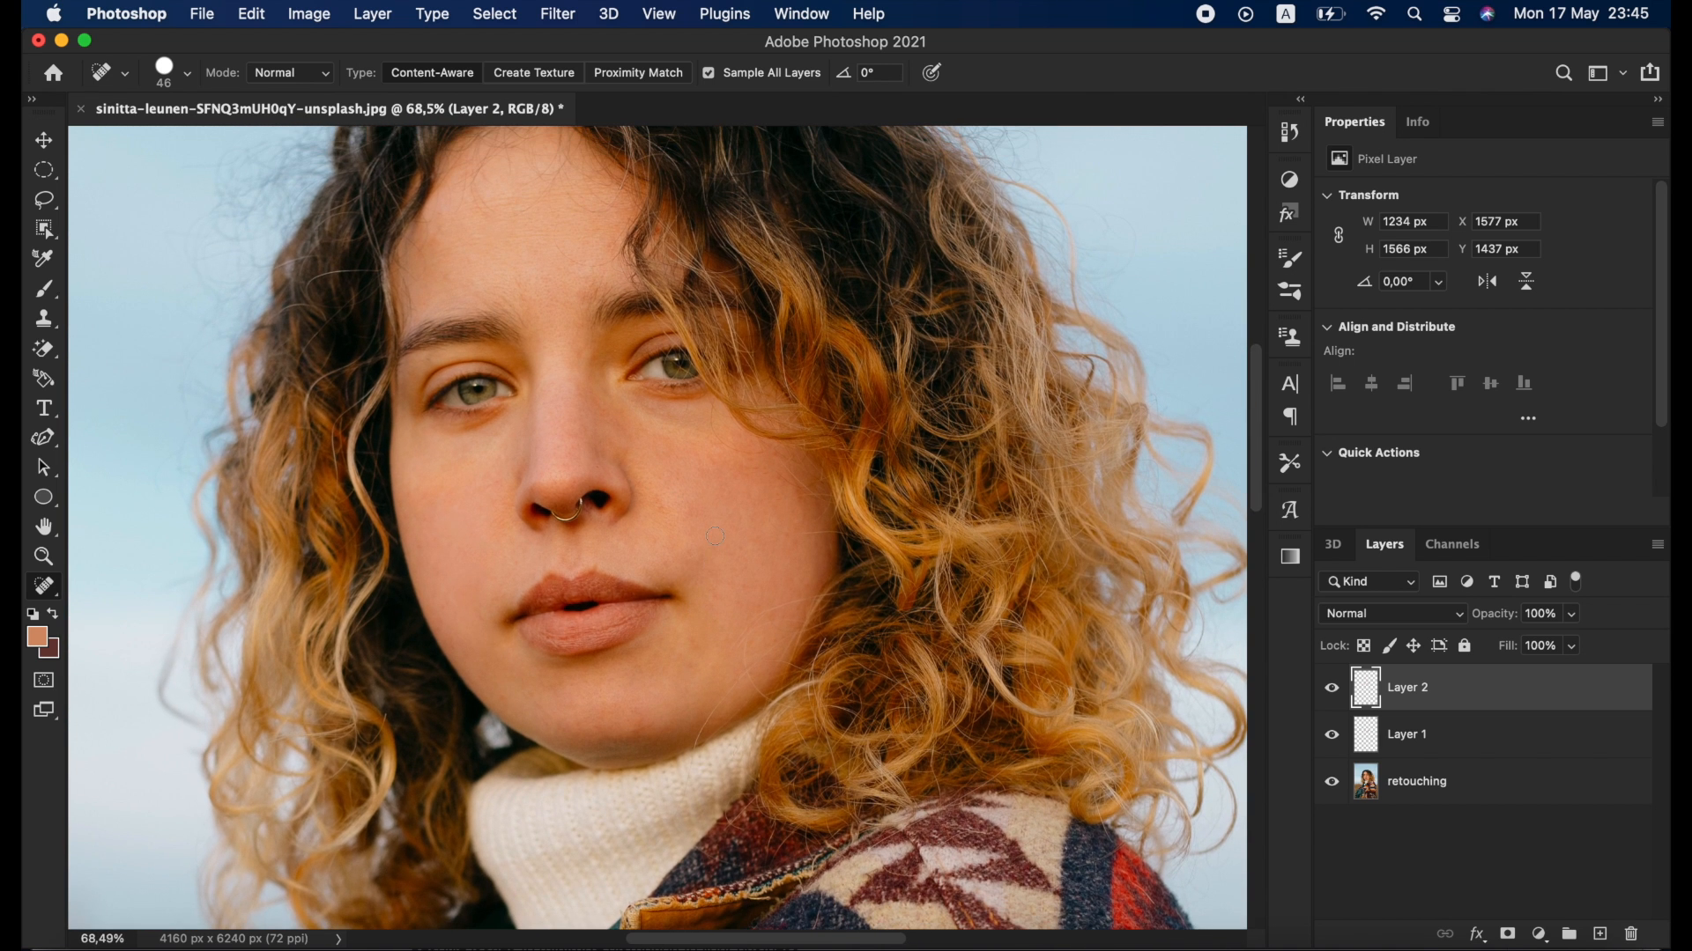
{"action": "left_click", "coordinate": [1332, 699]}
{"action": "left_click", "coordinate": [1332, 699]}
{"action": "left_click", "coordinate": [1332, 699]}
{"action": "scroll", "coordinate": [846, 312], "scroll_direction": "up", "scroll_amount": 3}
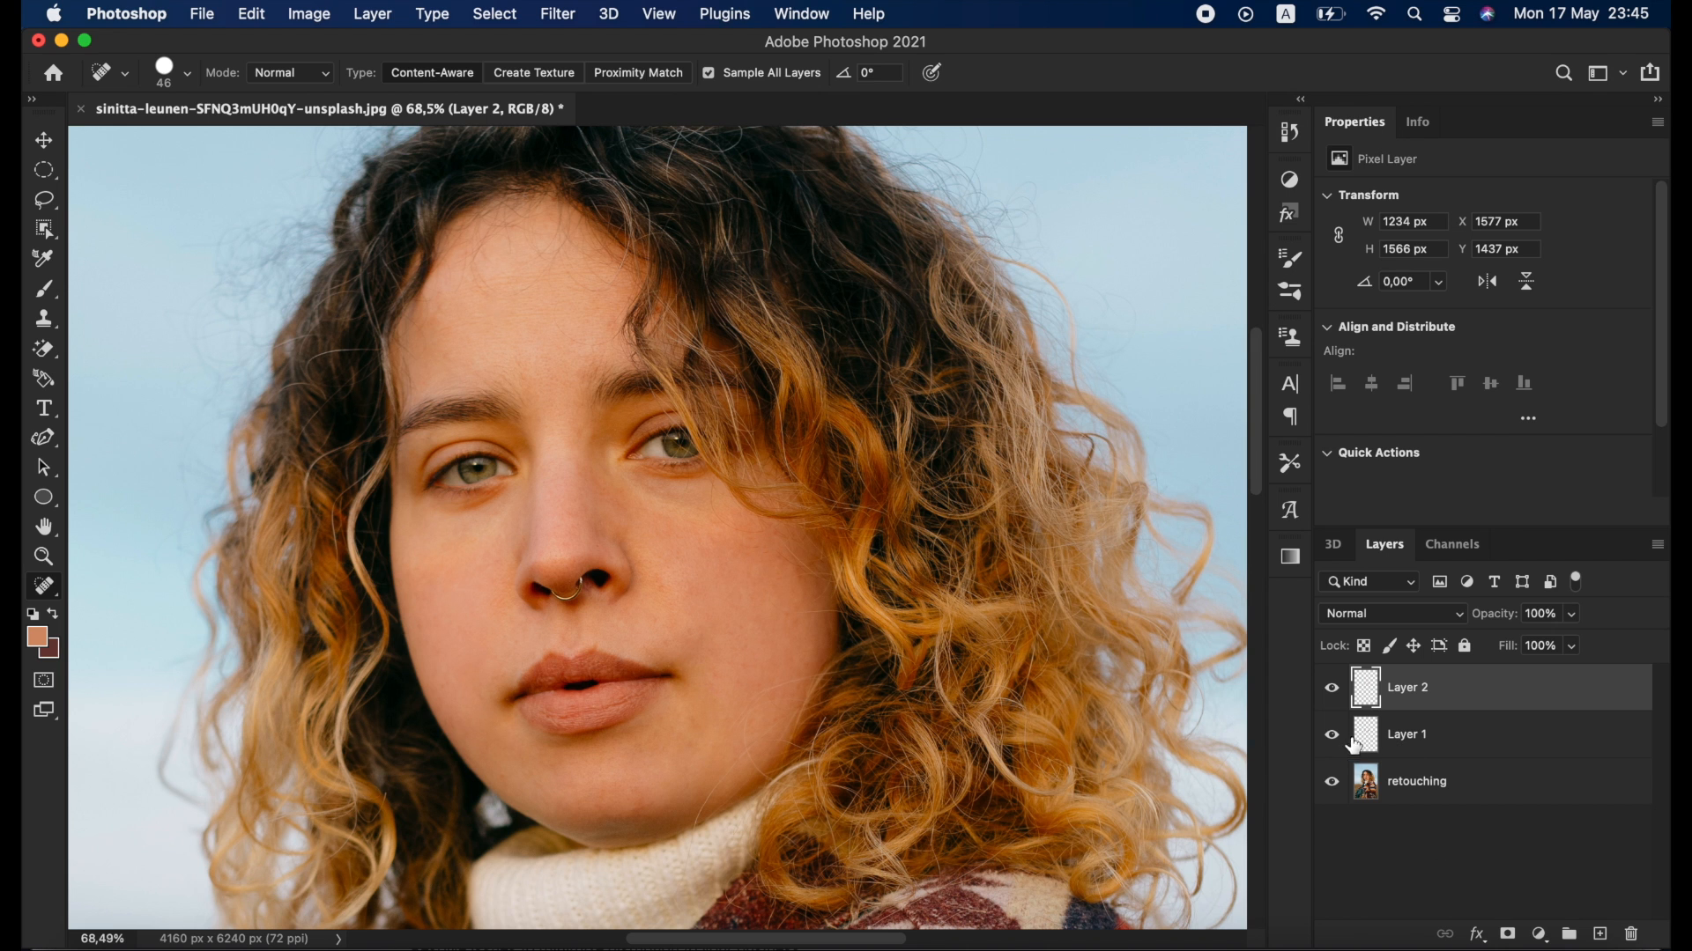
Group Layer 1 and Layer 2, and compare the portrait with the group hidden and shown.
{"action": "left_click", "coordinate": [1452, 737], "text": "shift"}
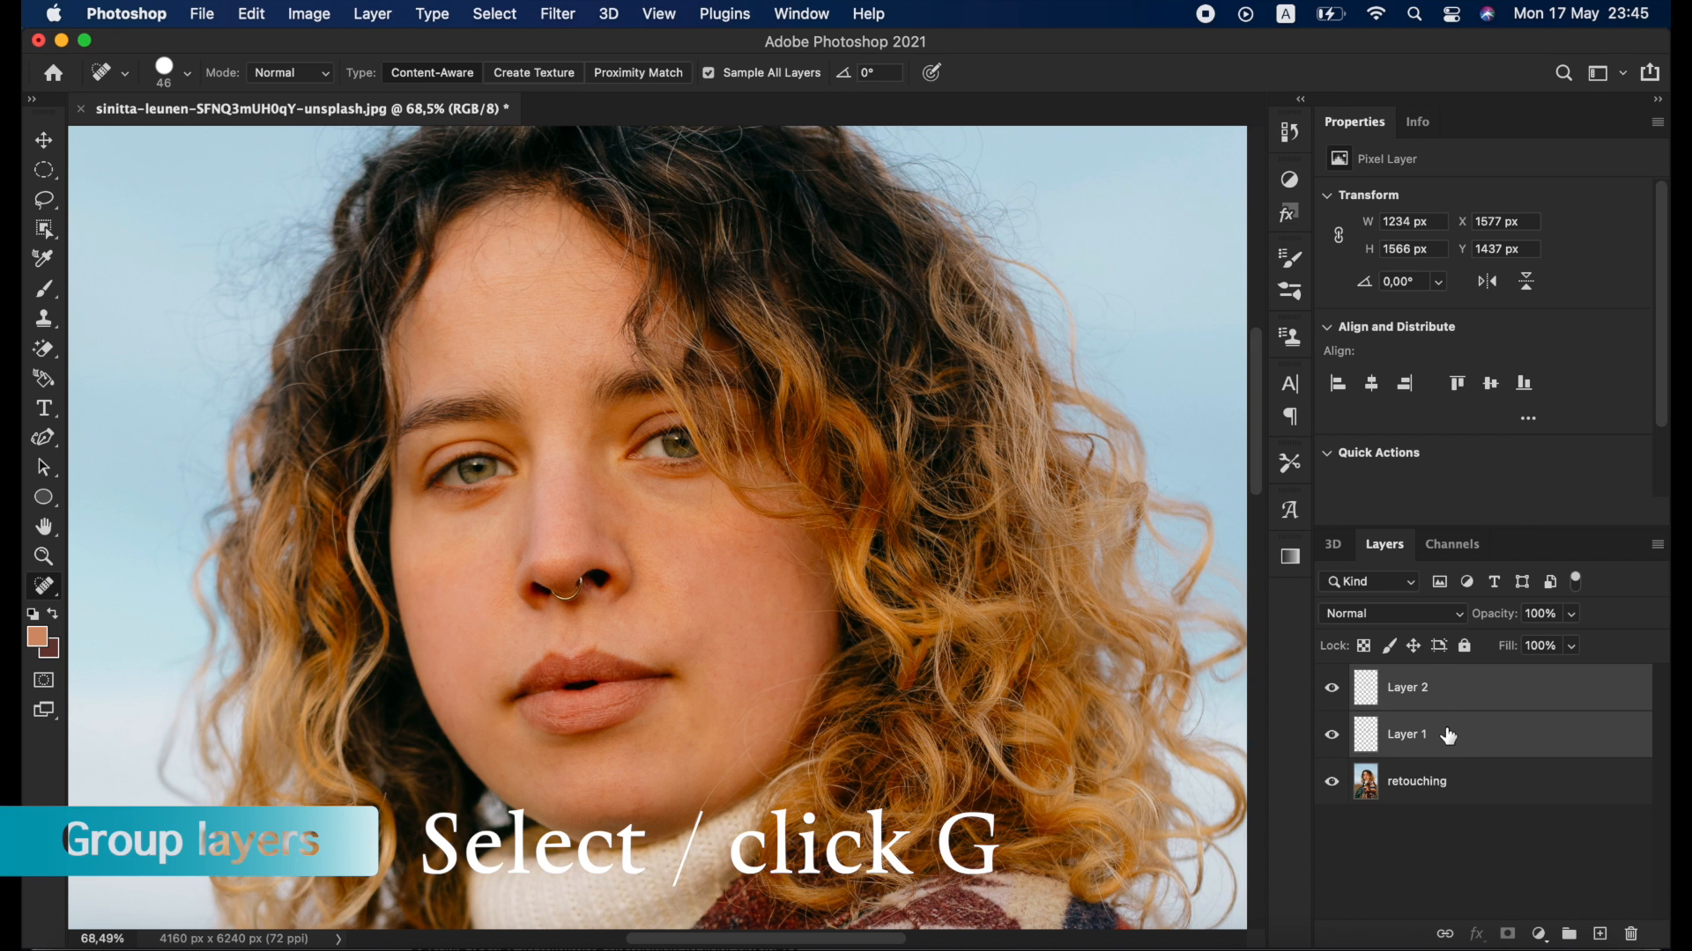
{"action": "key", "text": "ctrl+g"}
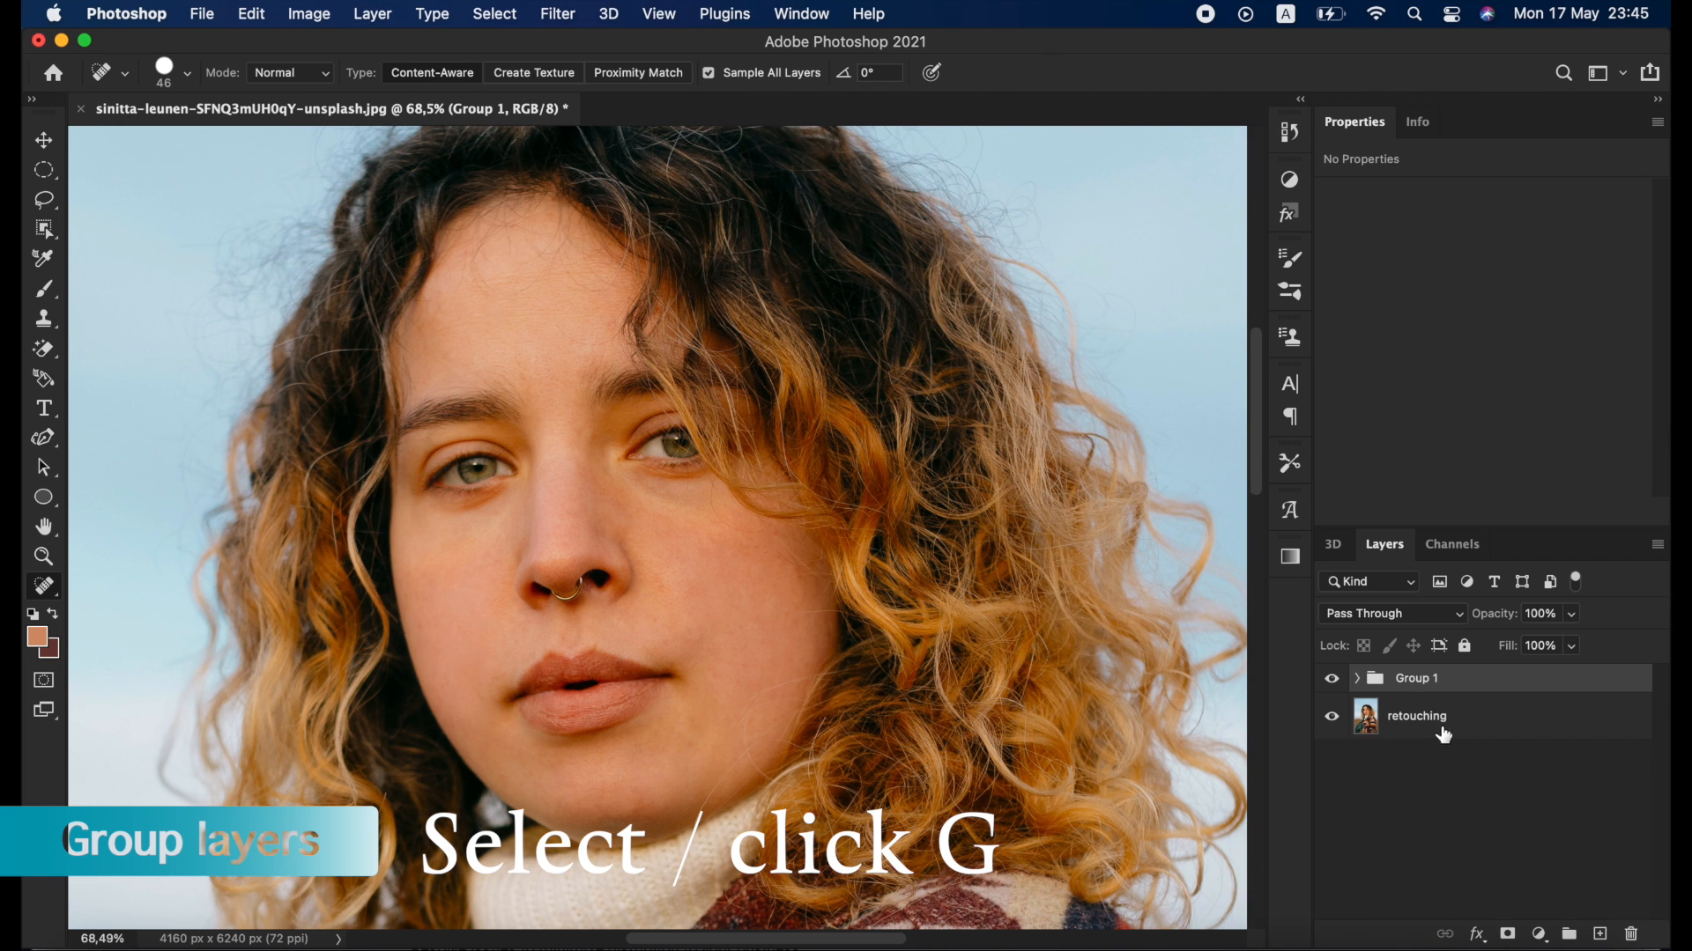
{"action": "left_click", "coordinate": [1333, 684]}
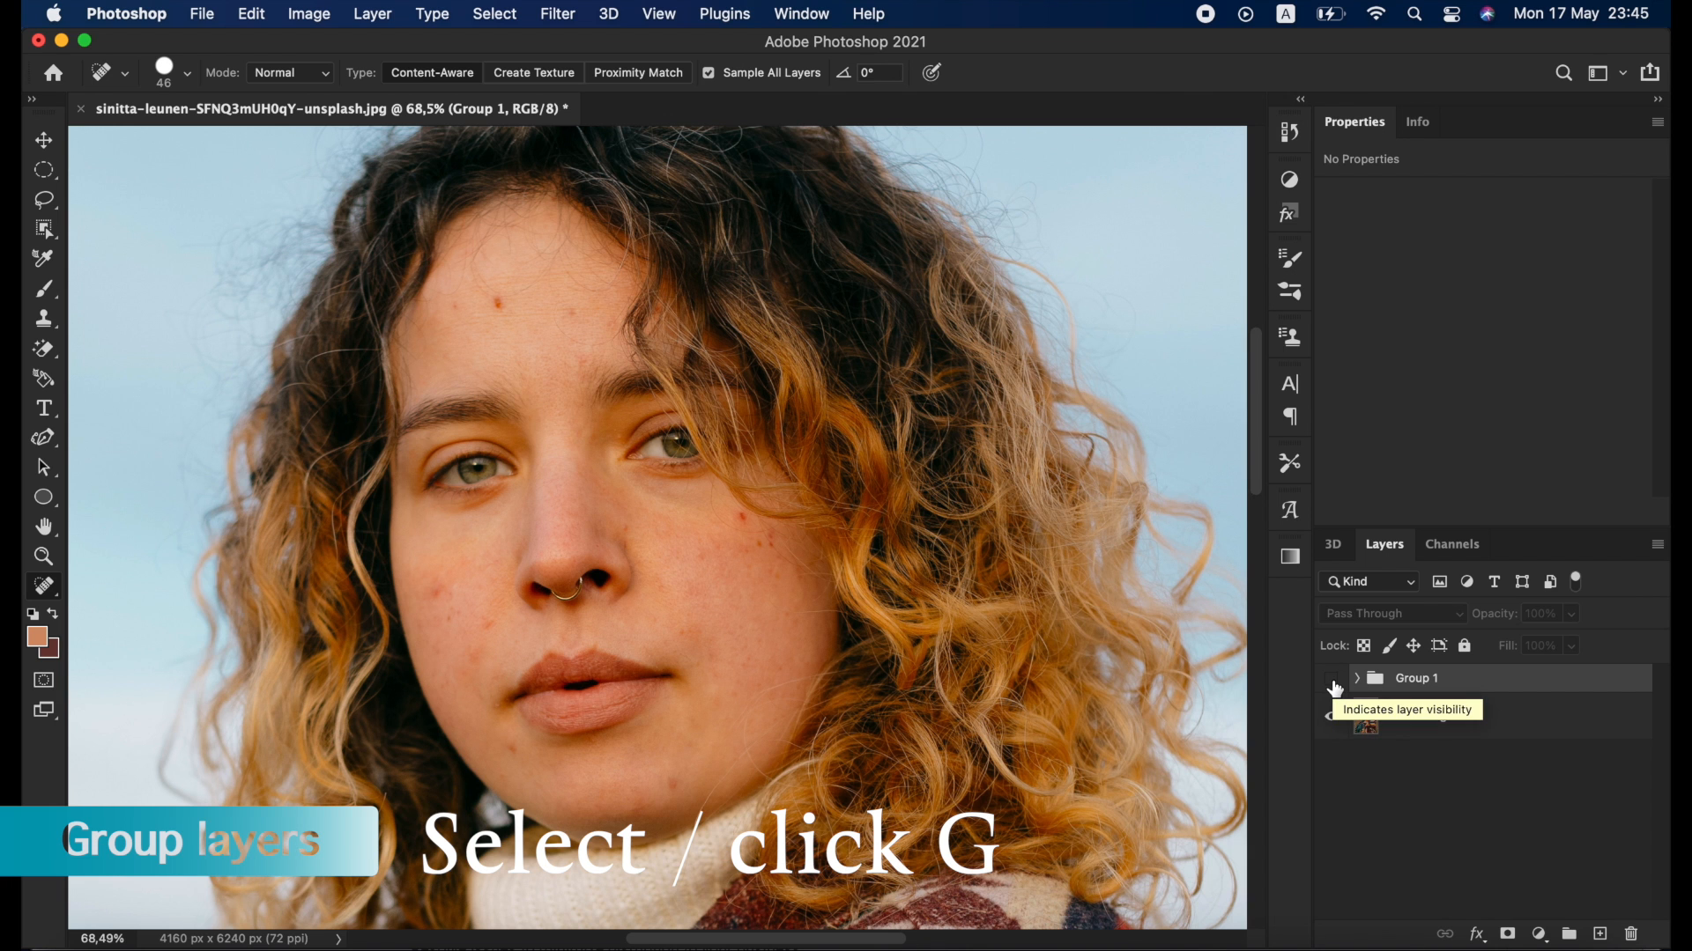
{"action": "left_click", "coordinate": [1334, 685]}
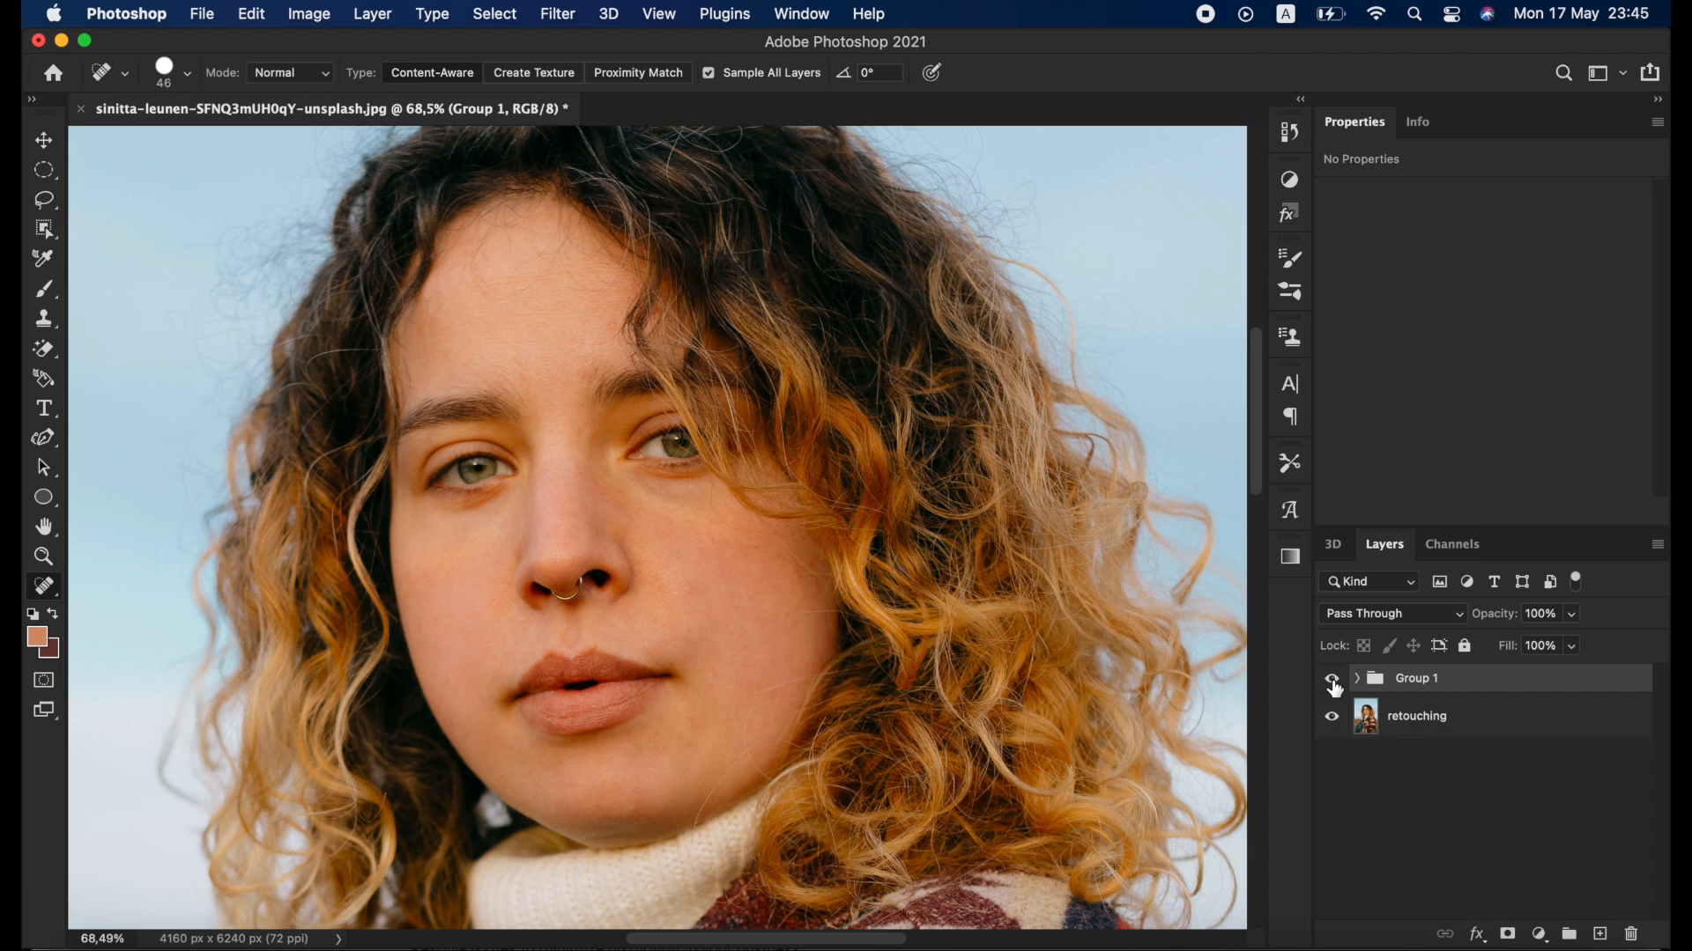
{"action": "scroll", "coordinate": [398, 450], "scroll_direction": "down", "scroll_amount": 3}
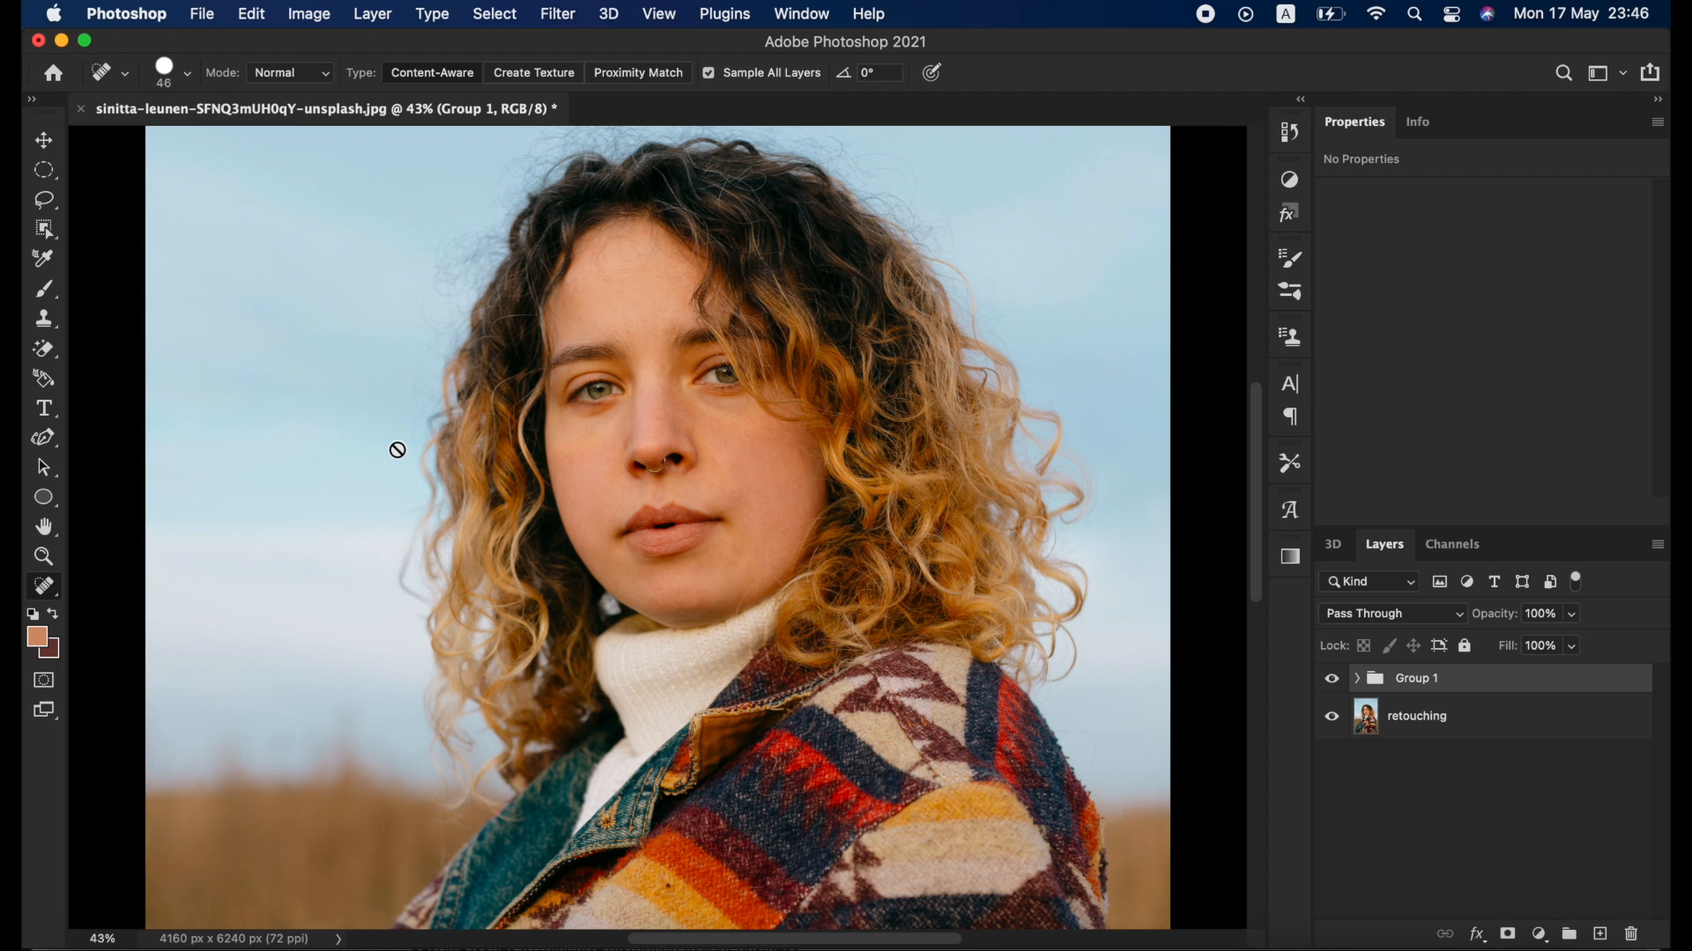